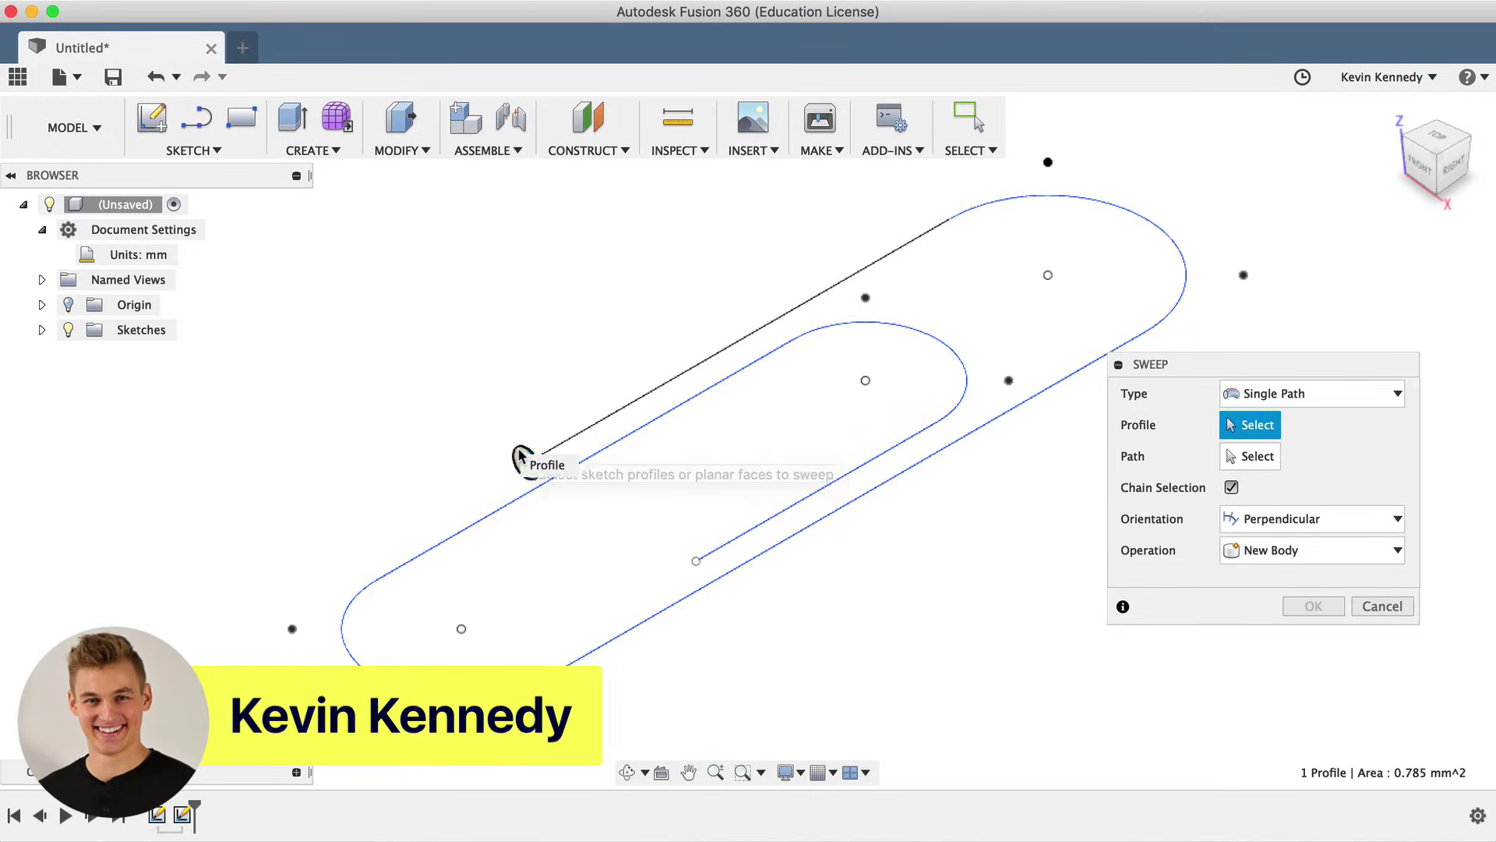
# Choose the small circle as the sweep profile and the chained paperclip curve as the single path
pyautogui.click(520, 455)
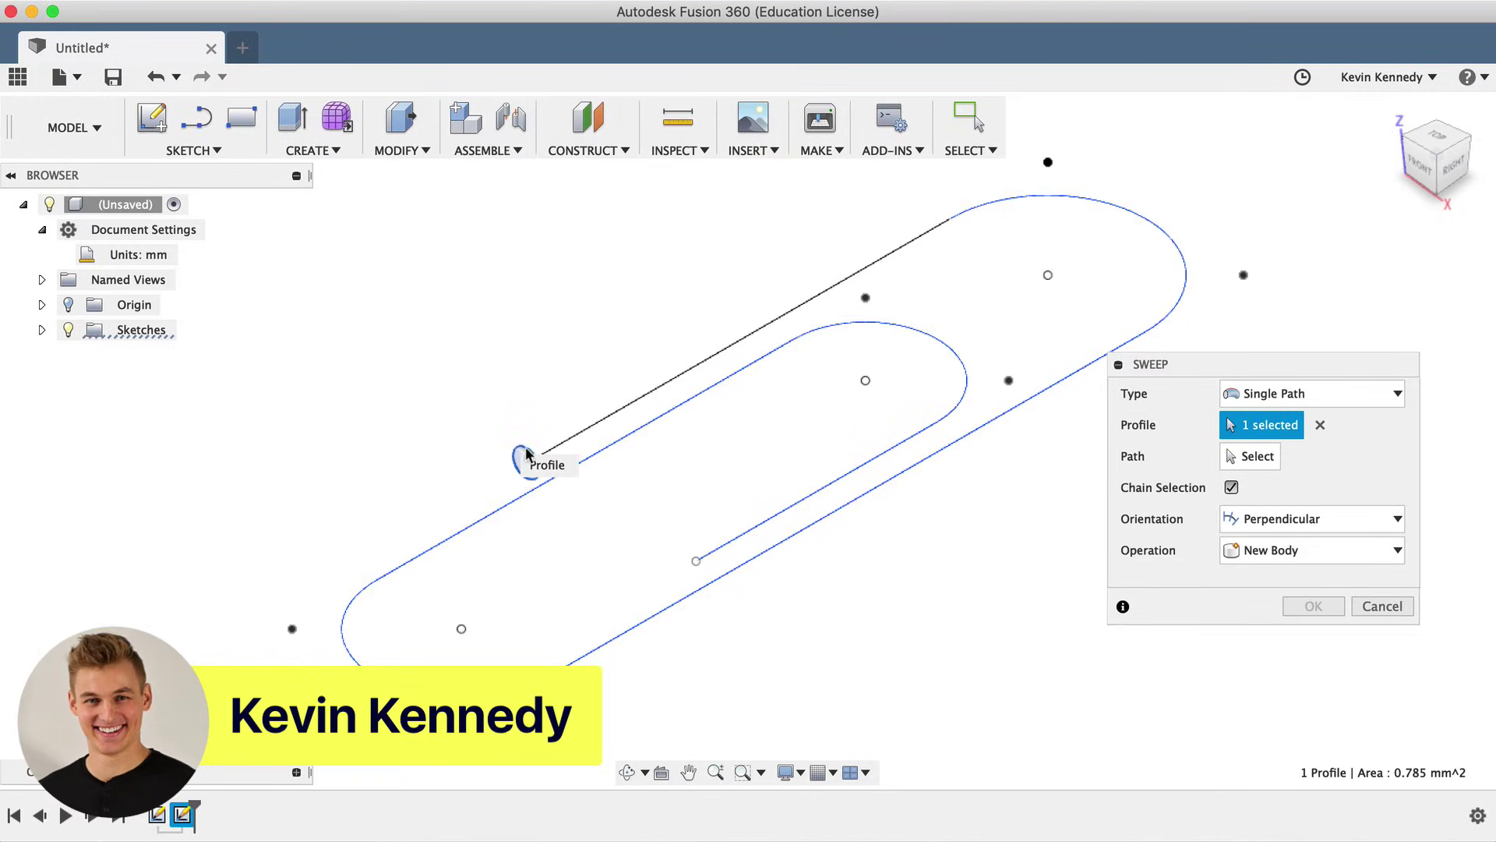
pyautogui.click(1257, 458)
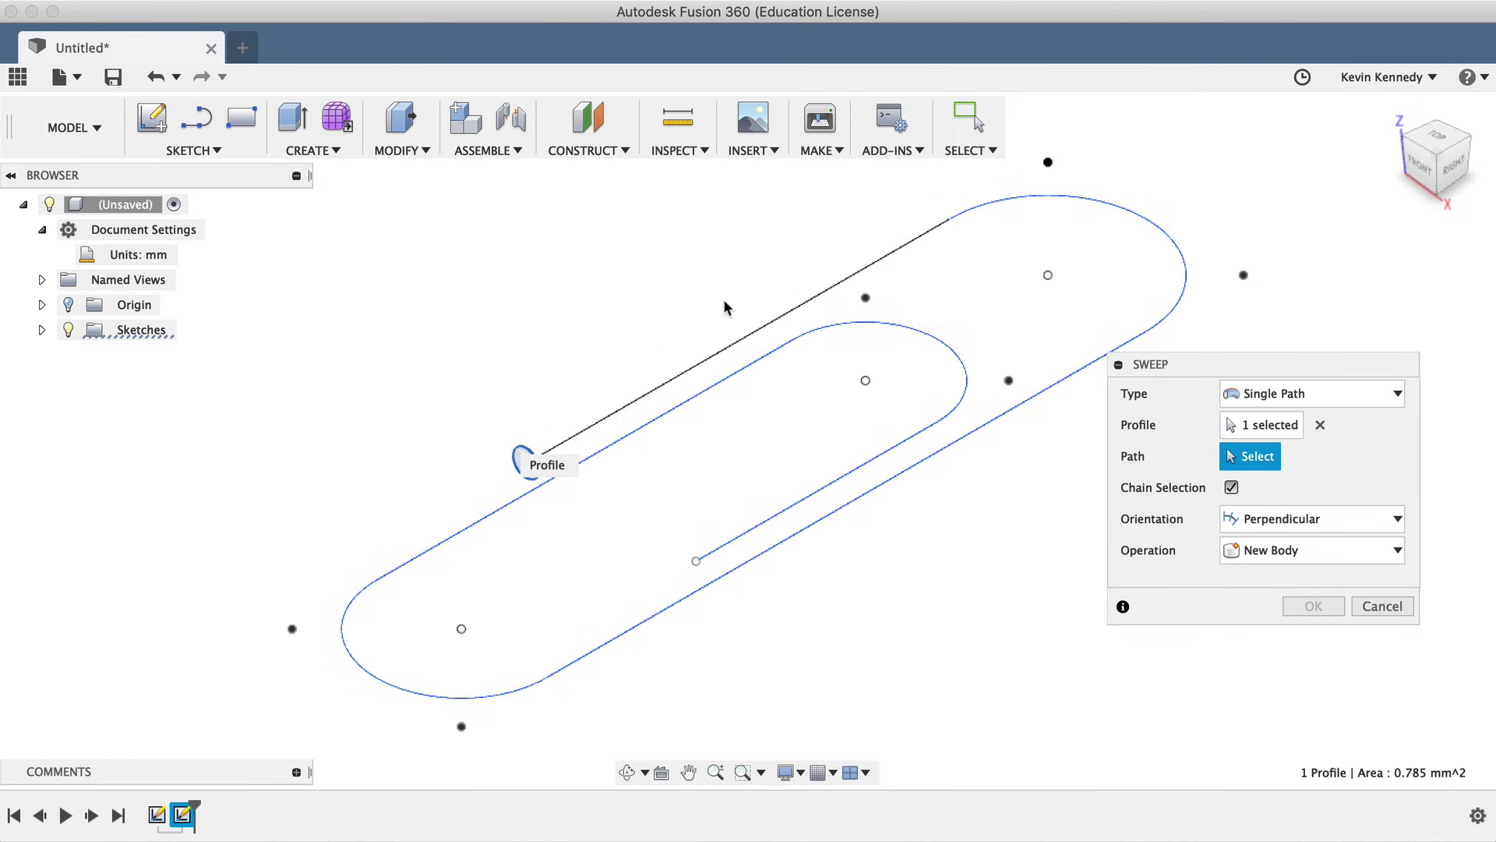
pyautogui.click(742, 343)
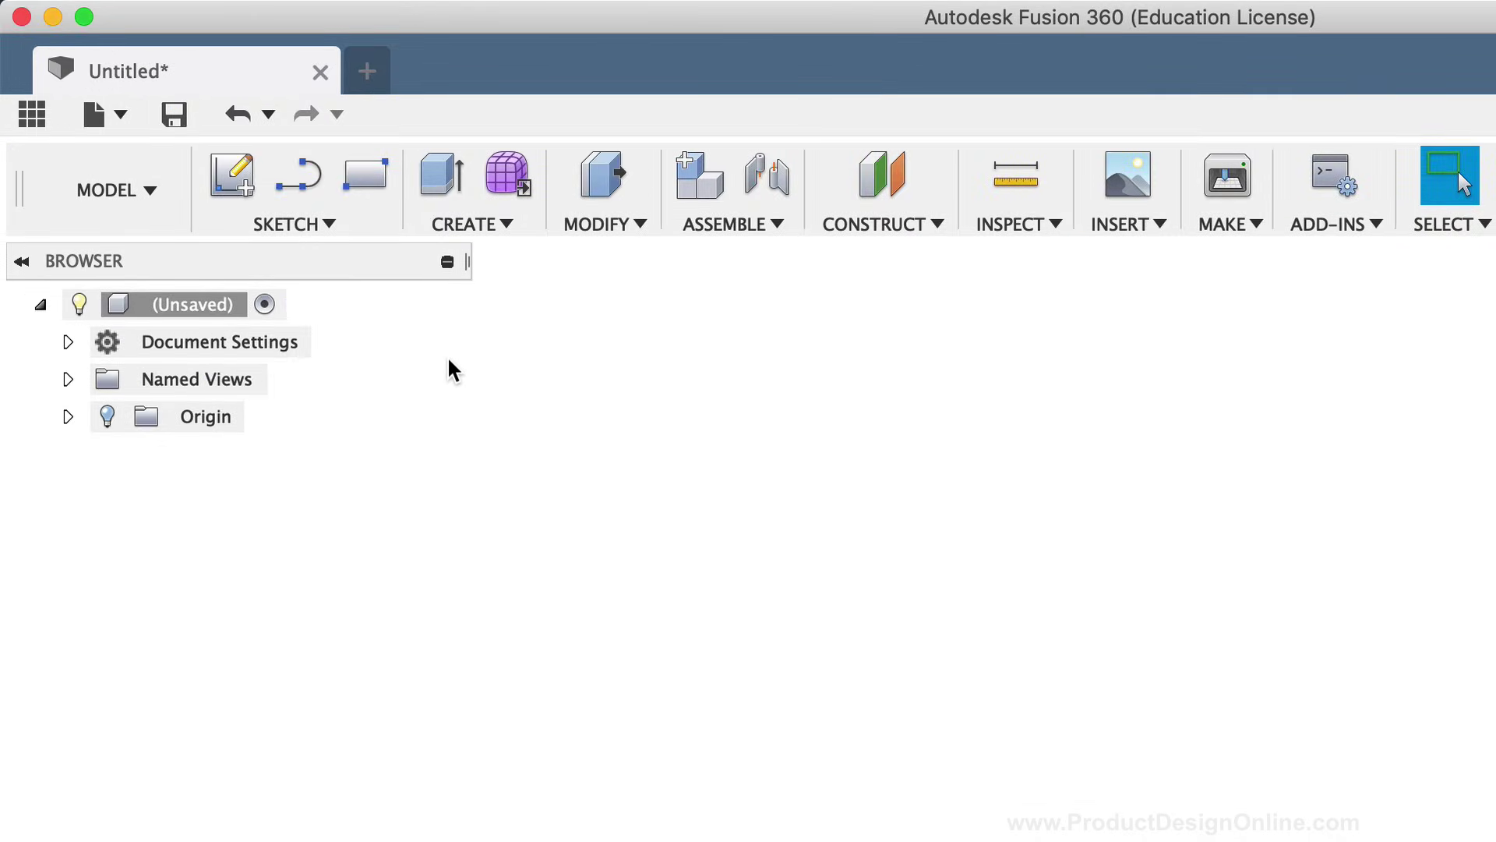
# Change the document's active units to millimeters
pyautogui.click(68, 343)
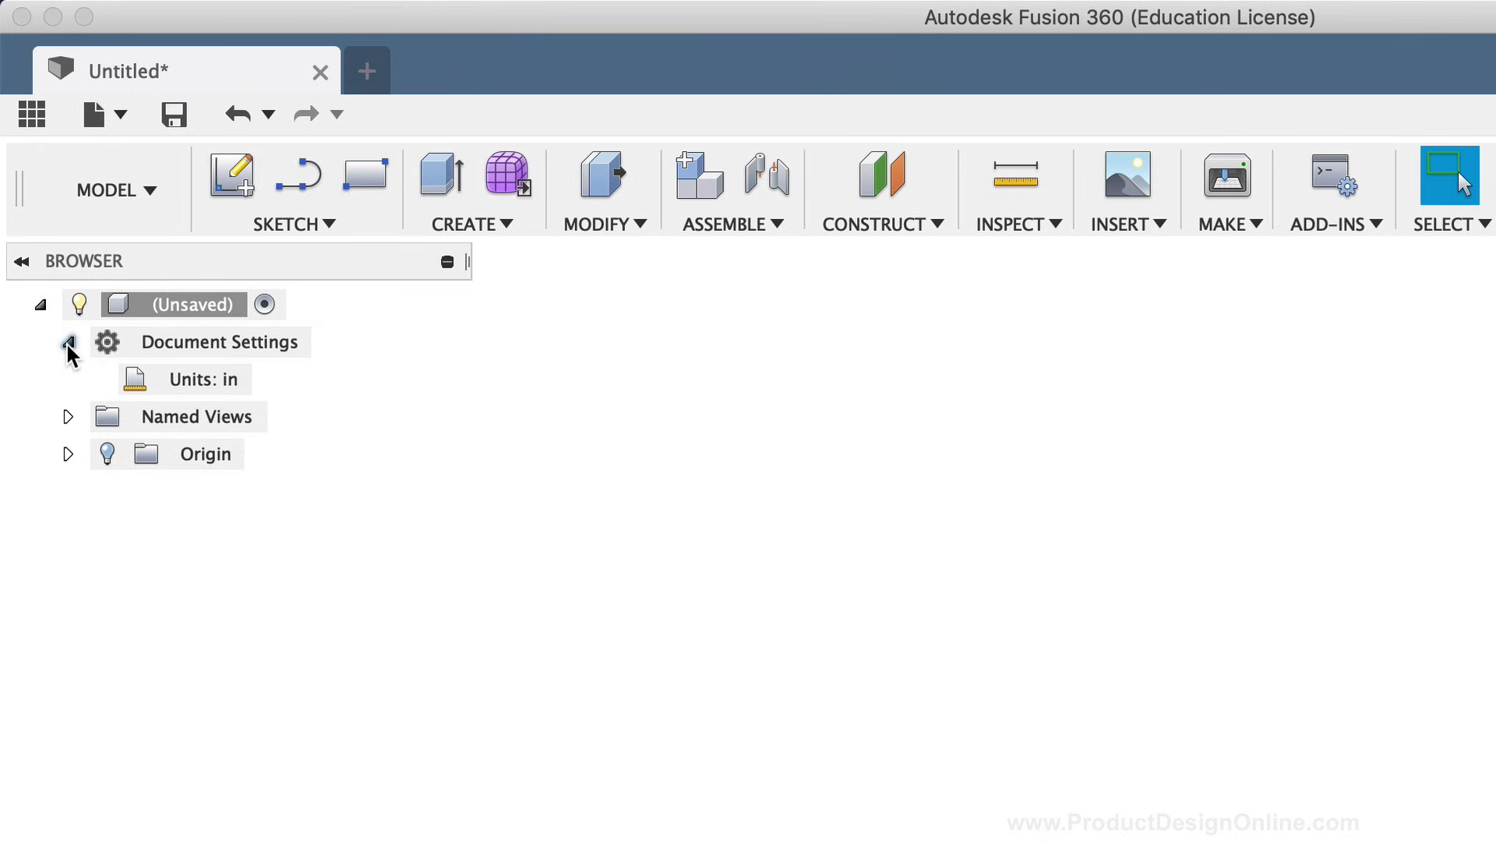
pyautogui.moveTo(148, 380)
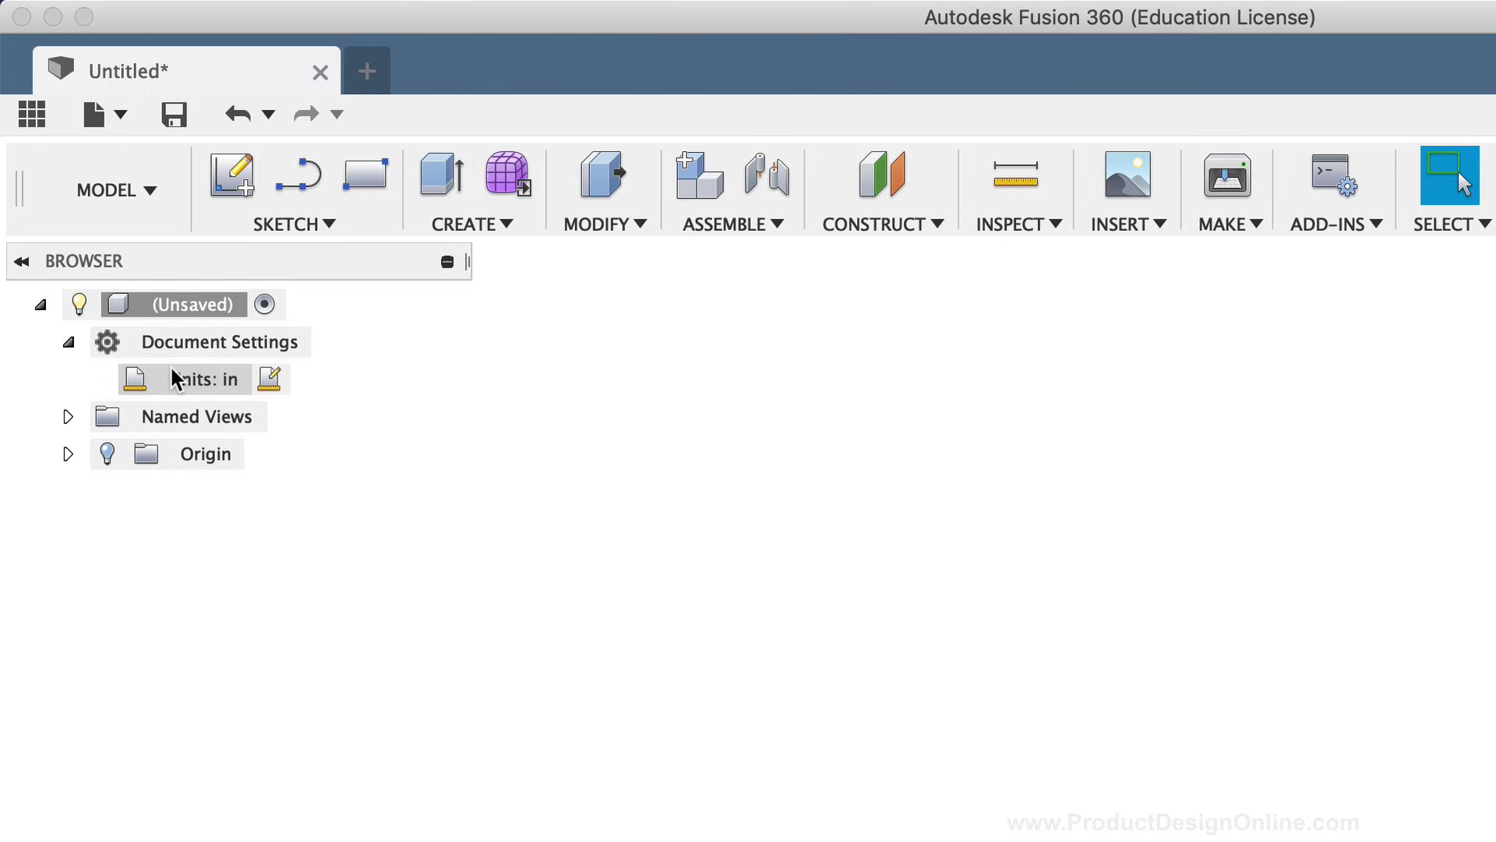
pyautogui.click(269, 379)
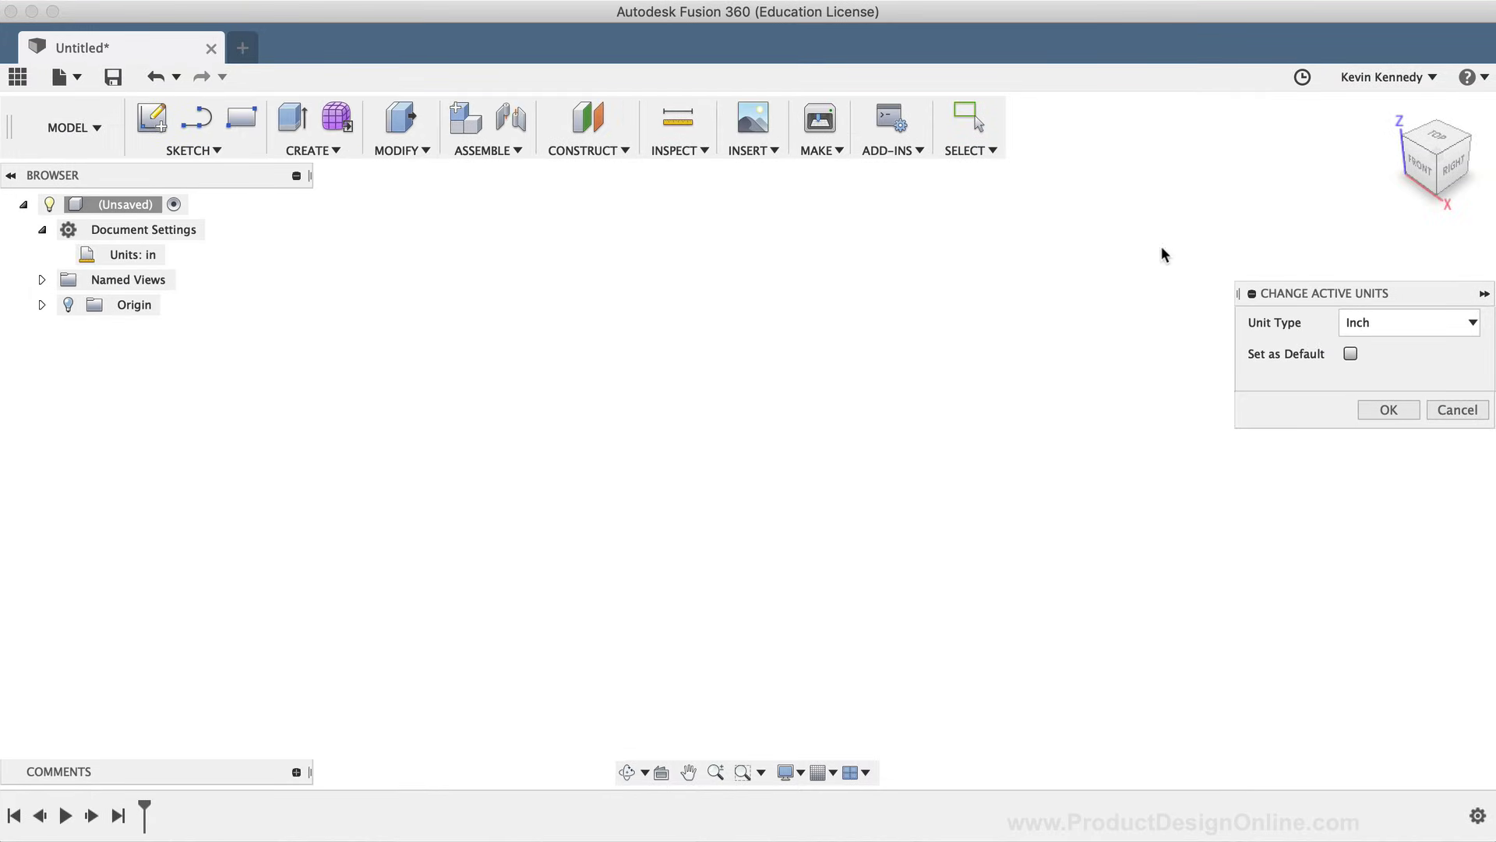
pyautogui.moveTo(1300, 296); pyautogui.dragTo(688, 298)
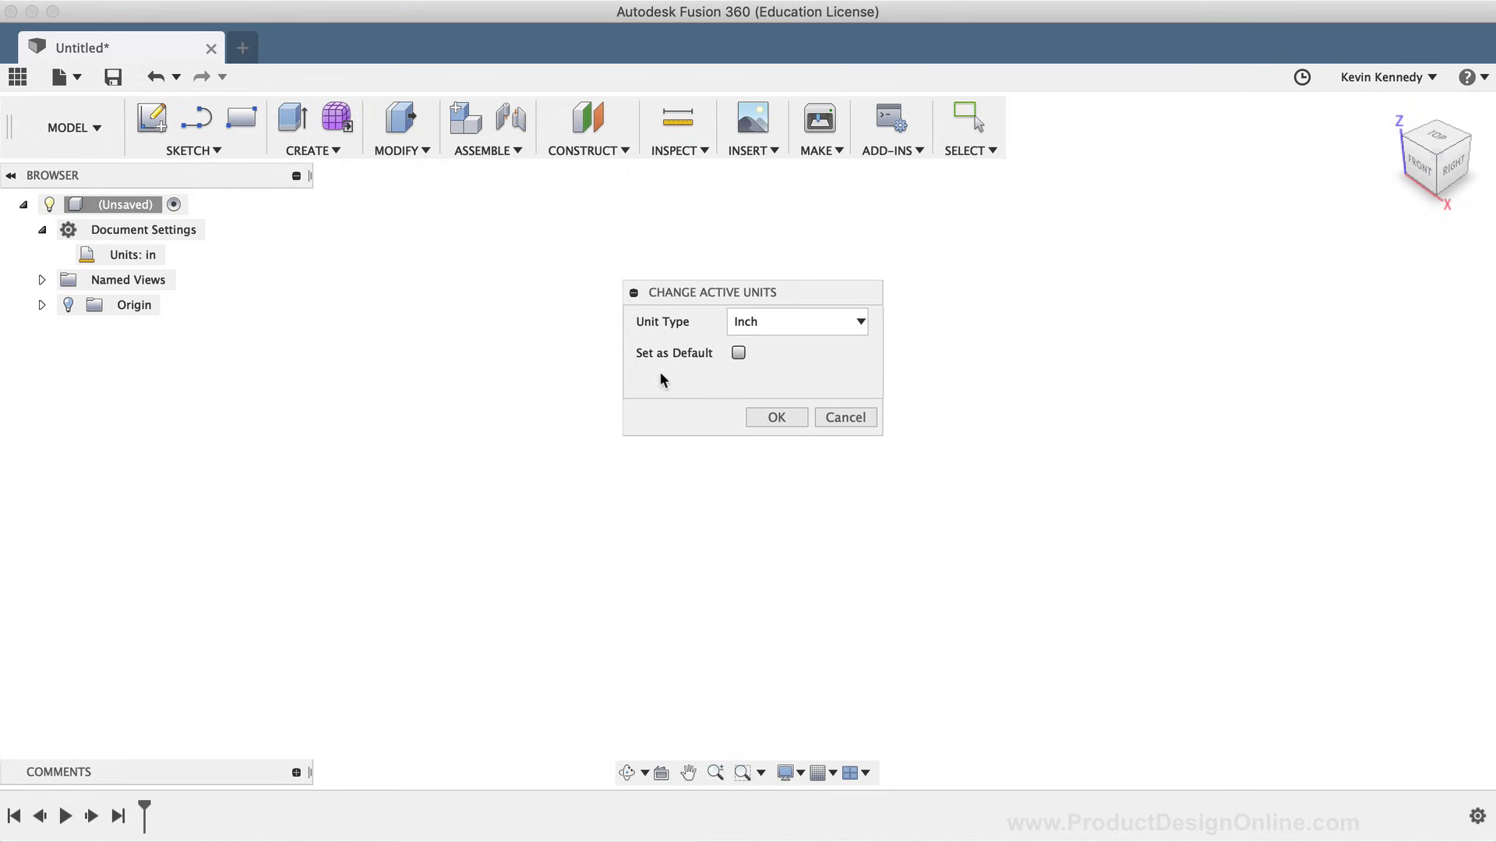
pyautogui.click(795, 321)
pyautogui.click(787, 371)
pyautogui.click(776, 416)
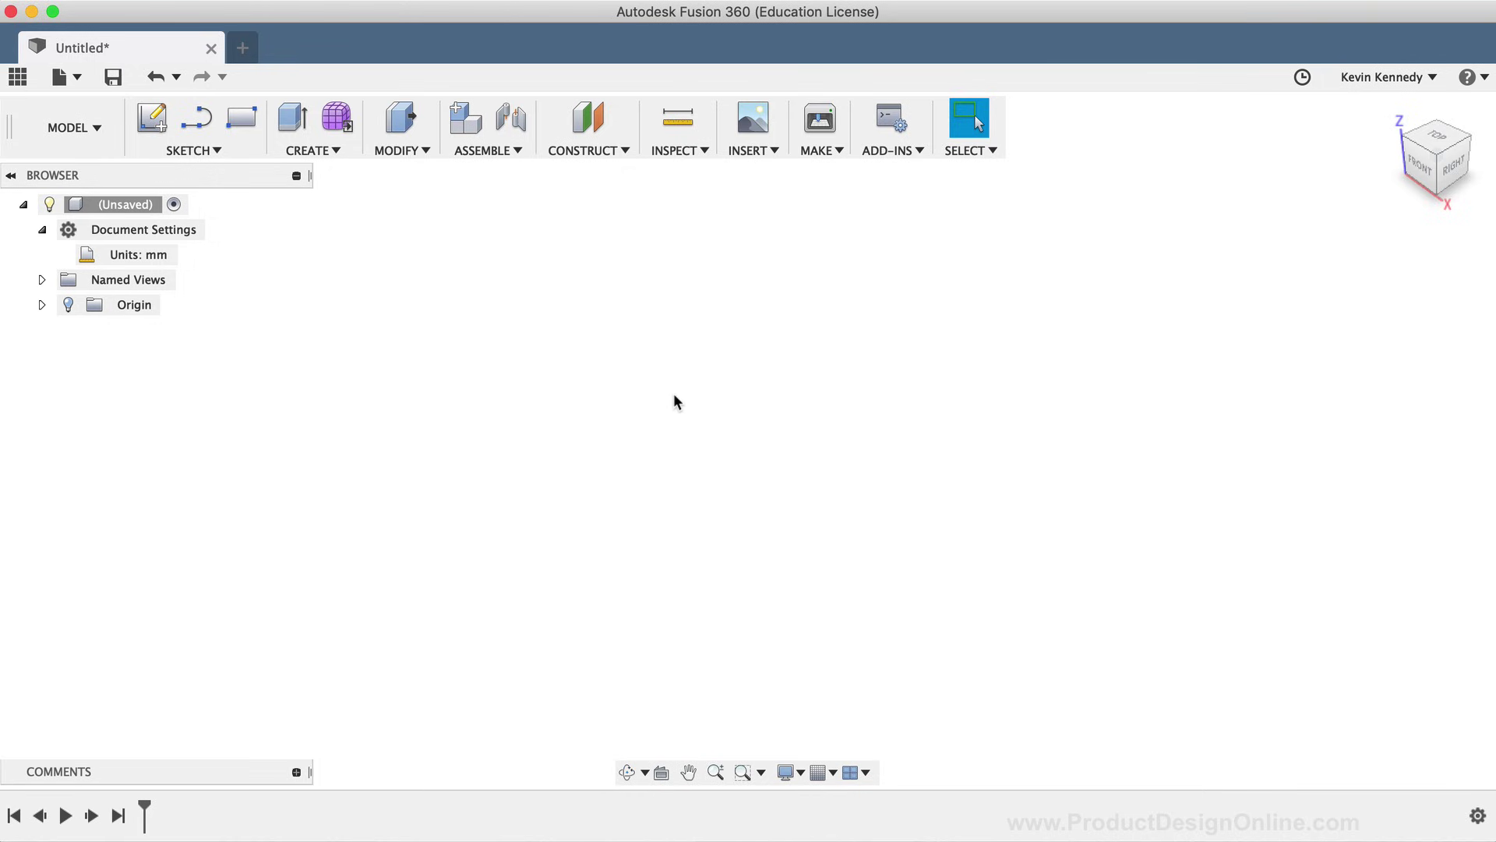
# Create a new sketch on the horizontal XY plane and move the sketch palette clear of the view cube
pyautogui.click(144, 127)
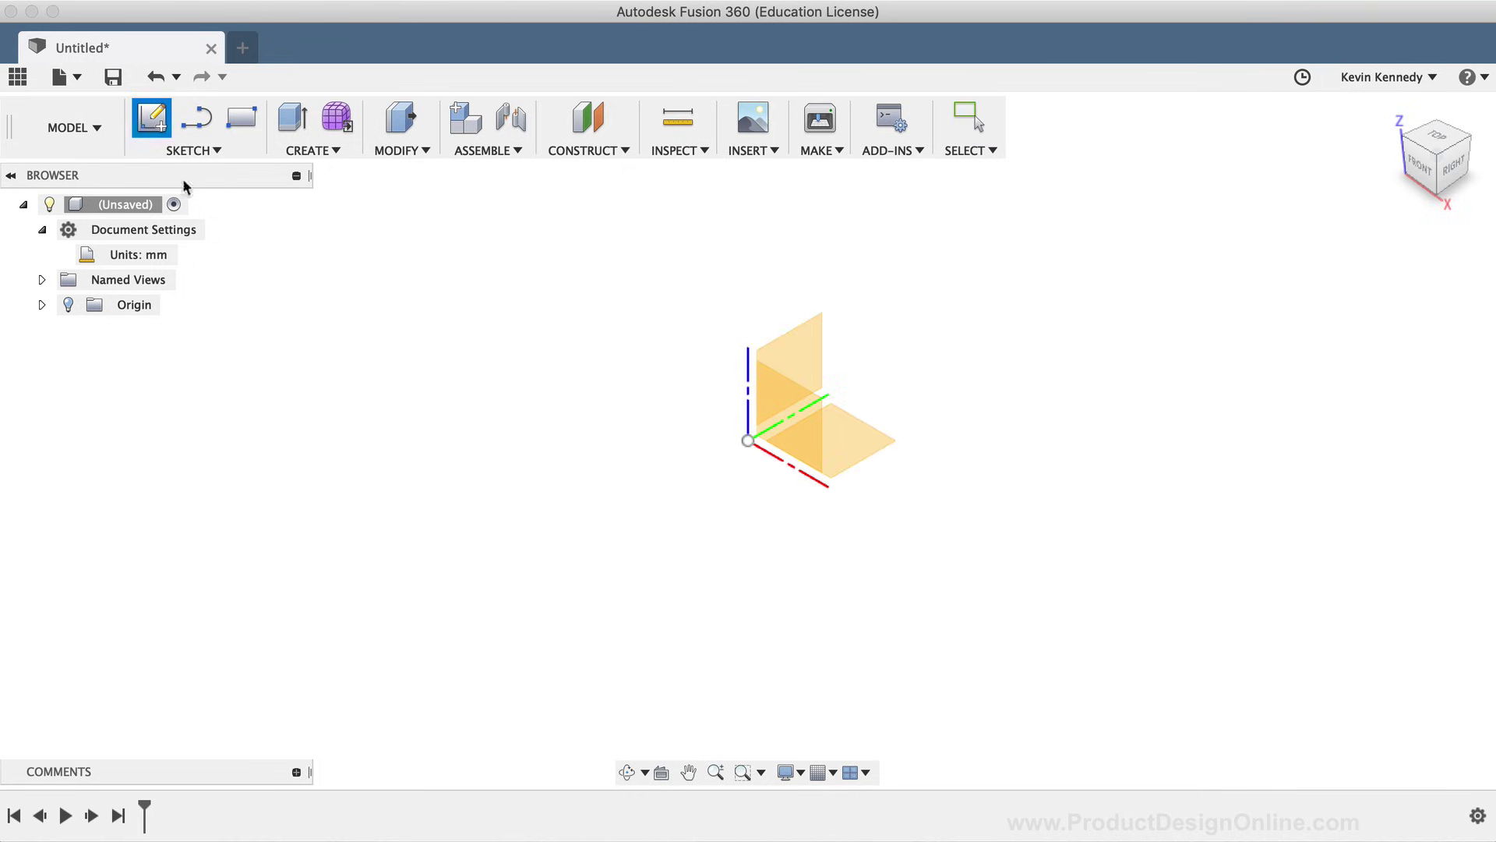
pyautogui.click(858, 448)
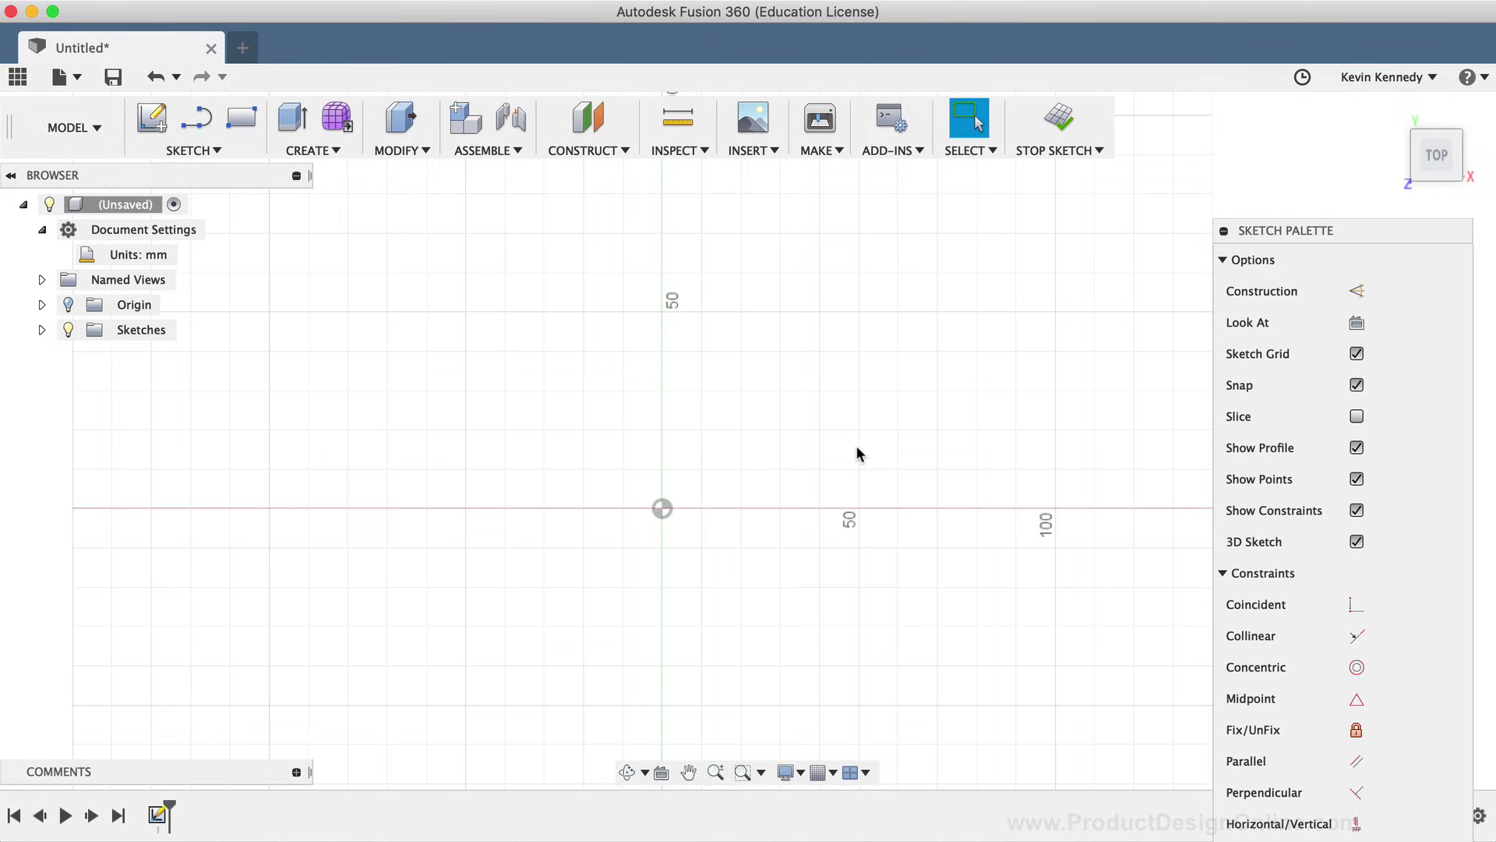
pyautogui.moveTo(1312, 230)
pyautogui.mouseDown()
pyautogui.moveTo(1231, 159)
pyautogui.moveTo(1218, 105)
pyautogui.moveTo(1234, 115)
pyautogui.mouseUp()
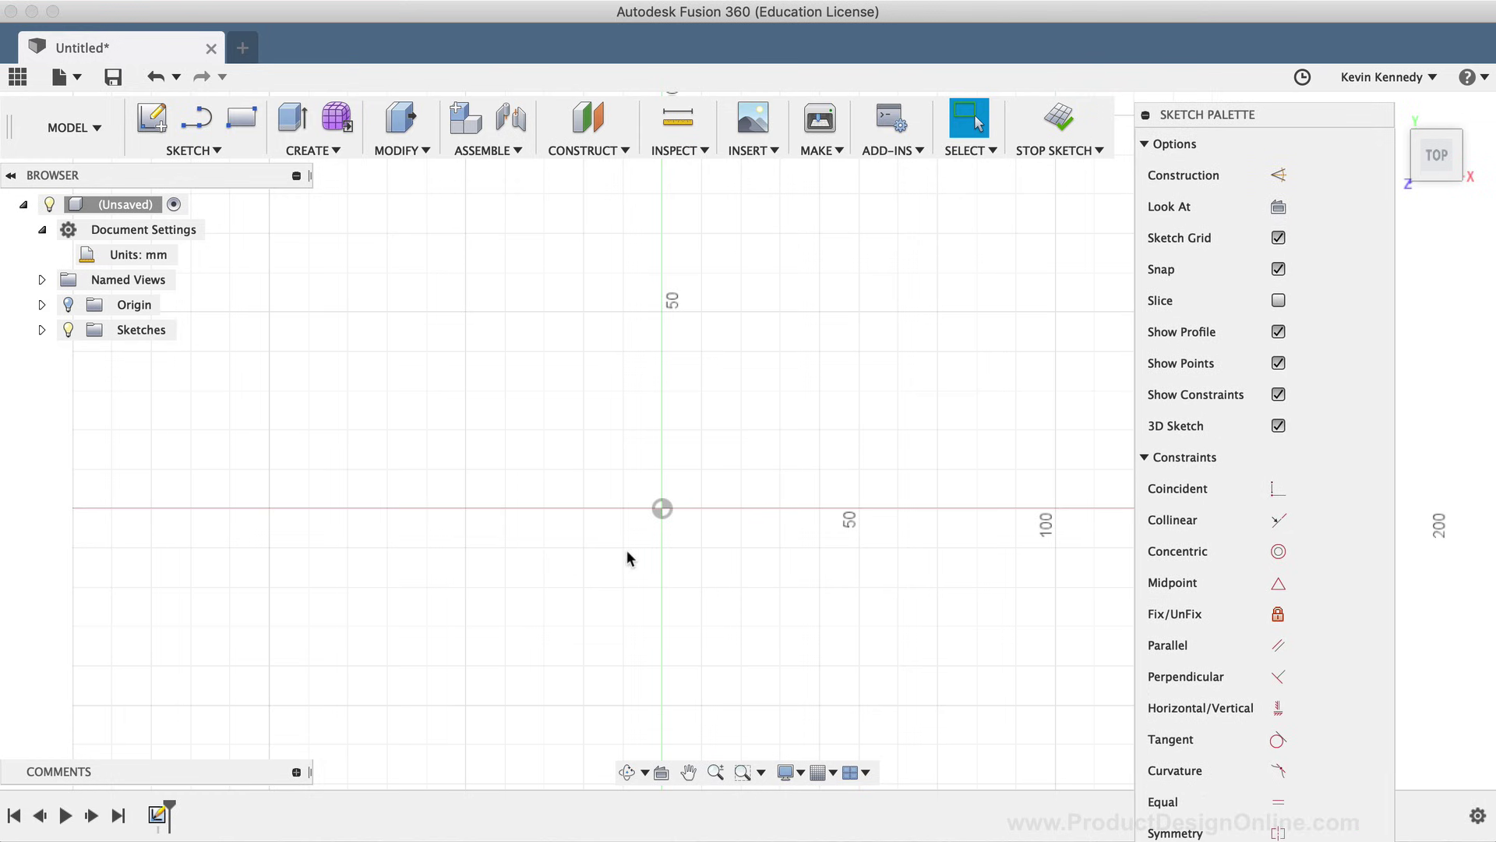
pyautogui.scroll(3, 633, 554)
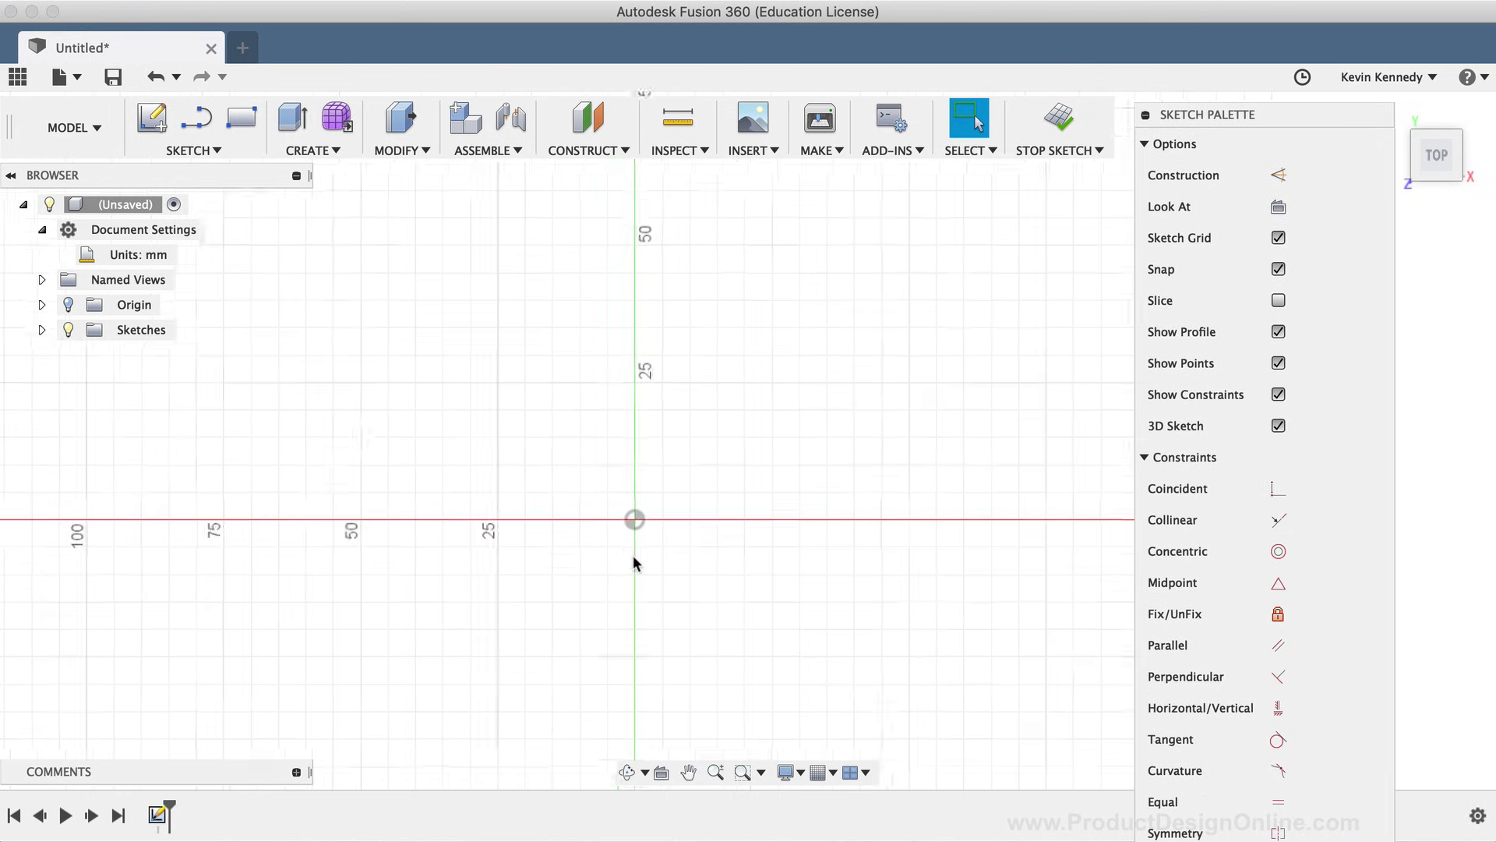
pyautogui.scroll(2, 632, 563)
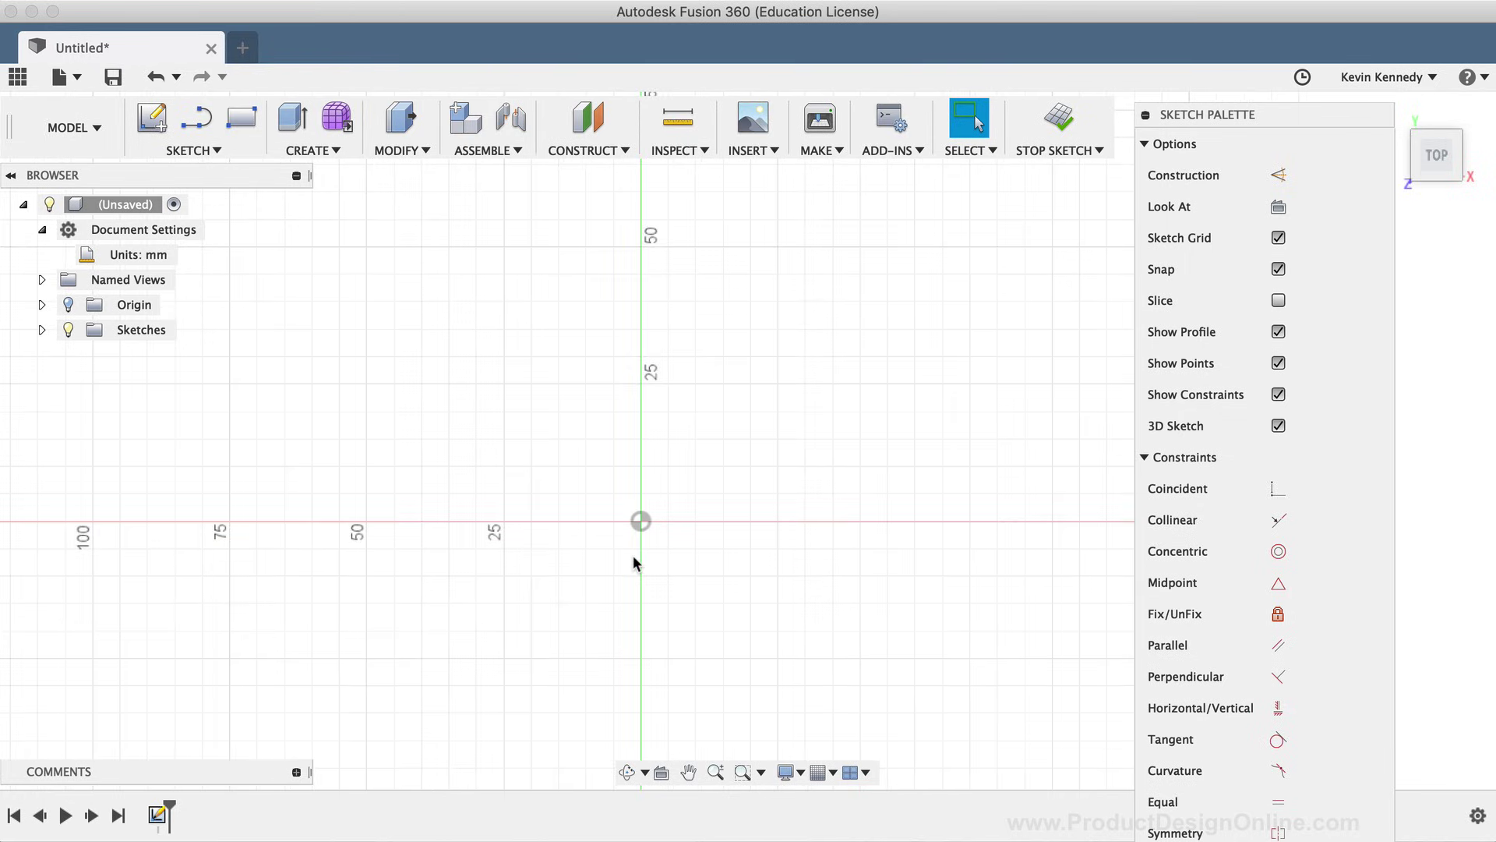
pyautogui.scroll(2, 632, 561)
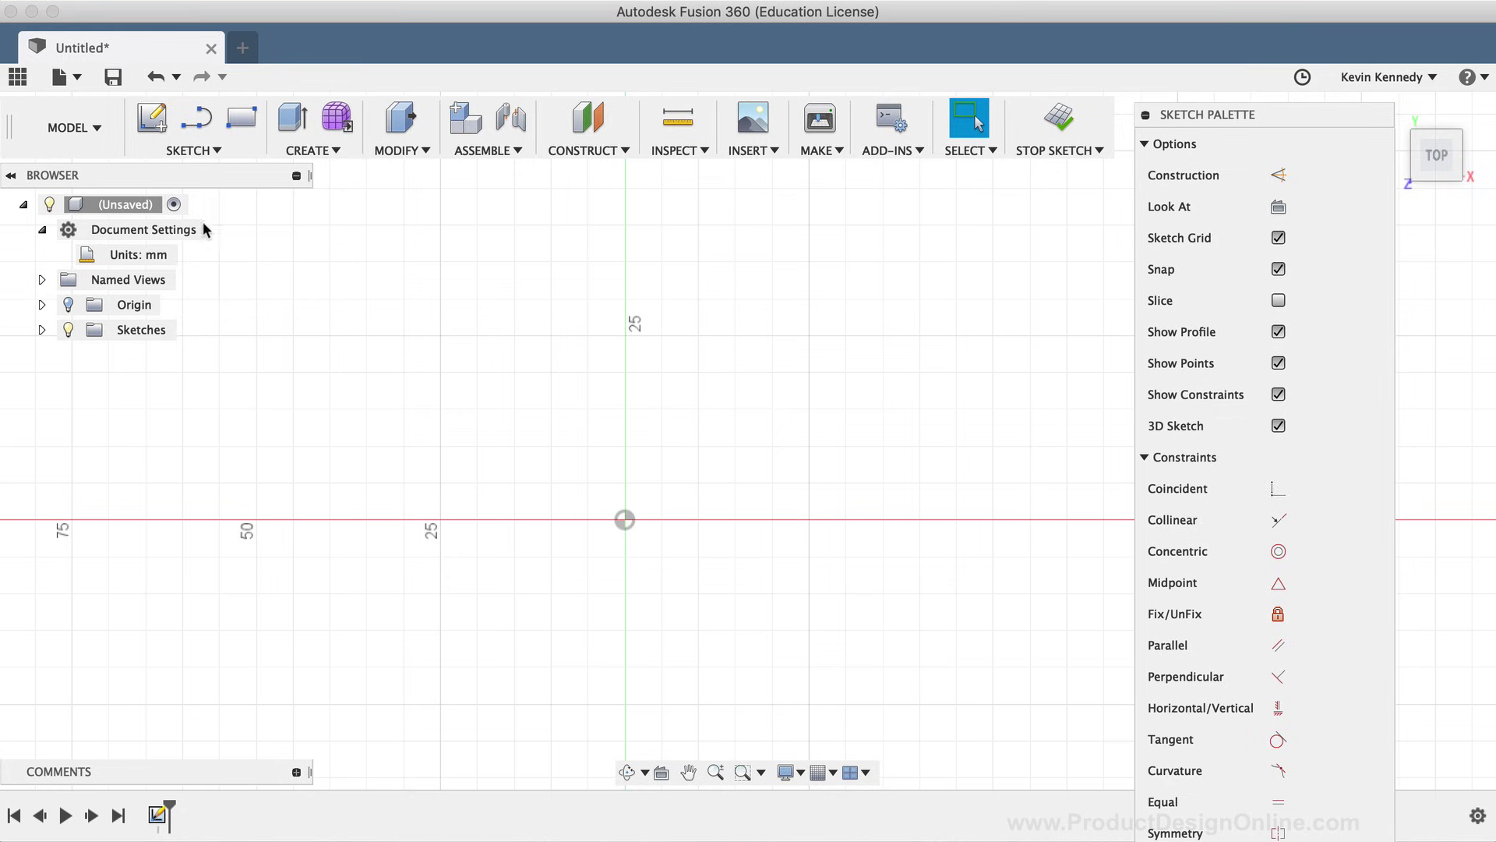
# Draw a 20 mm vertical line straight up from the origin
pyautogui.click(200, 149)
pyautogui.moveTo(192, 225)
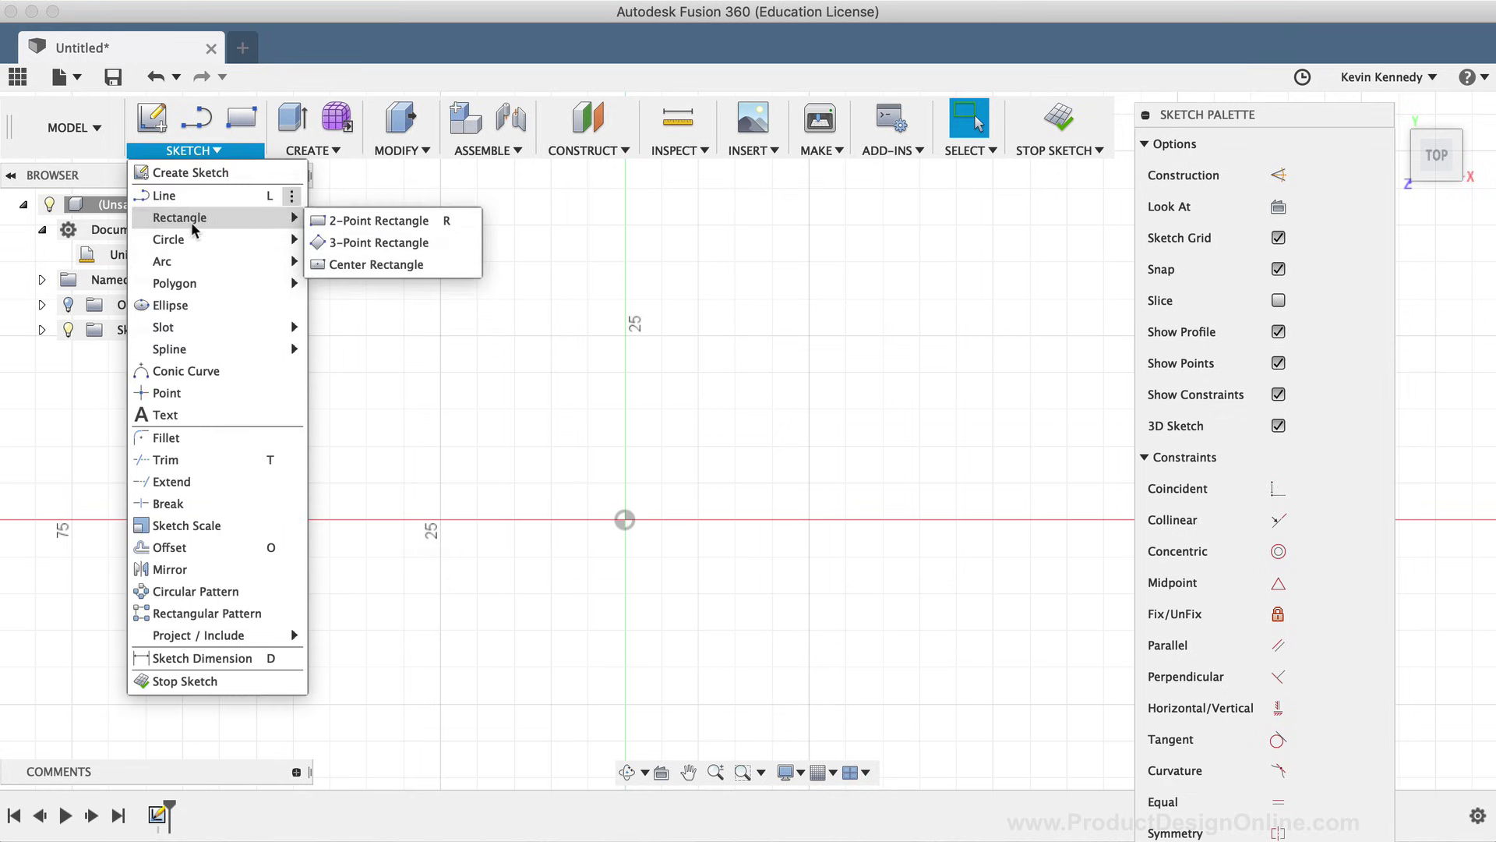
pyautogui.click(724, 253)
pyautogui.press('l')
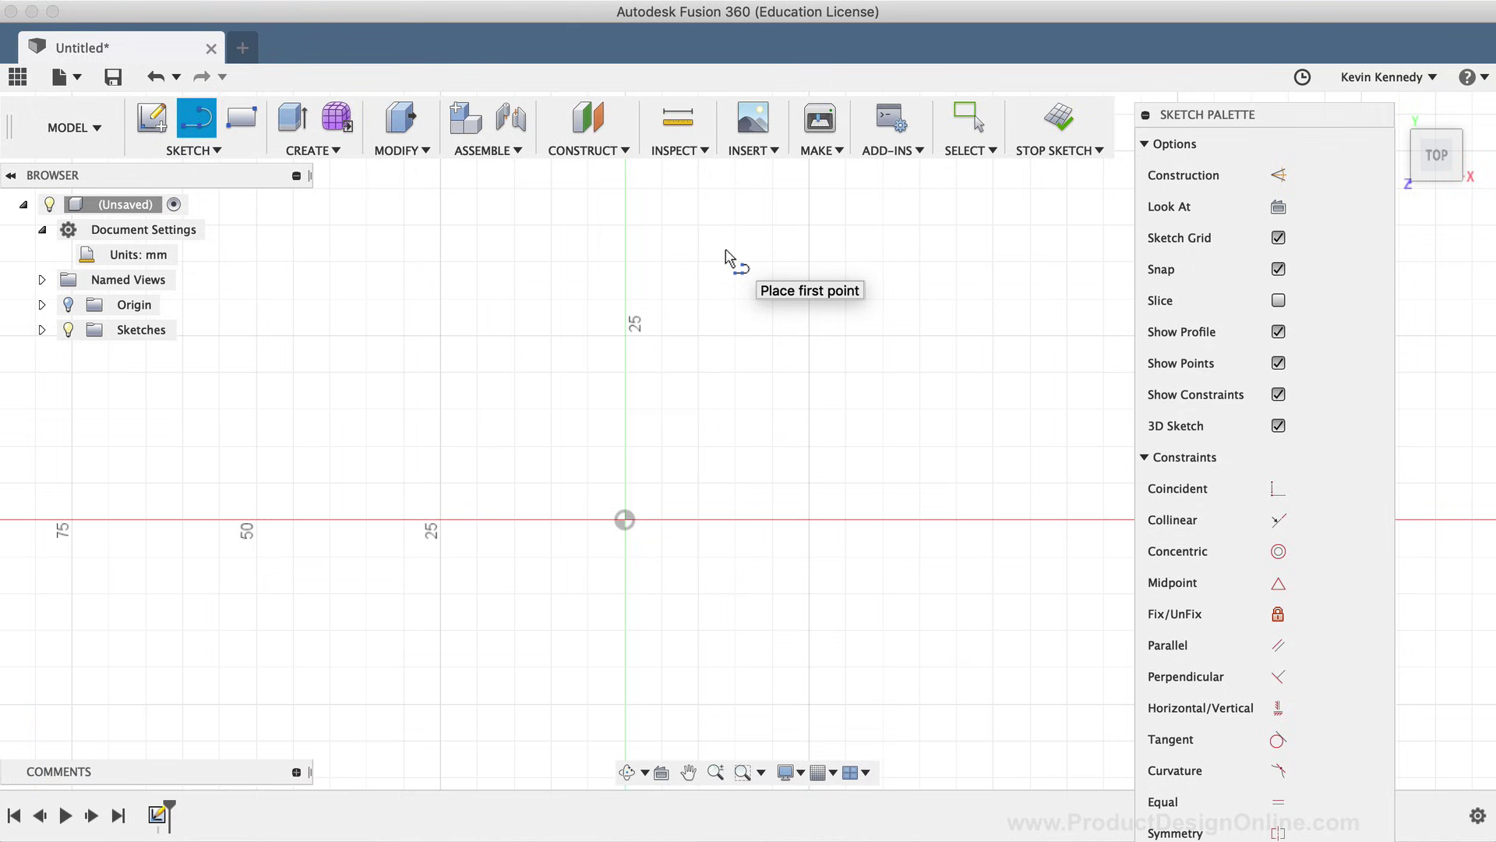
pyautogui.click(624, 519)
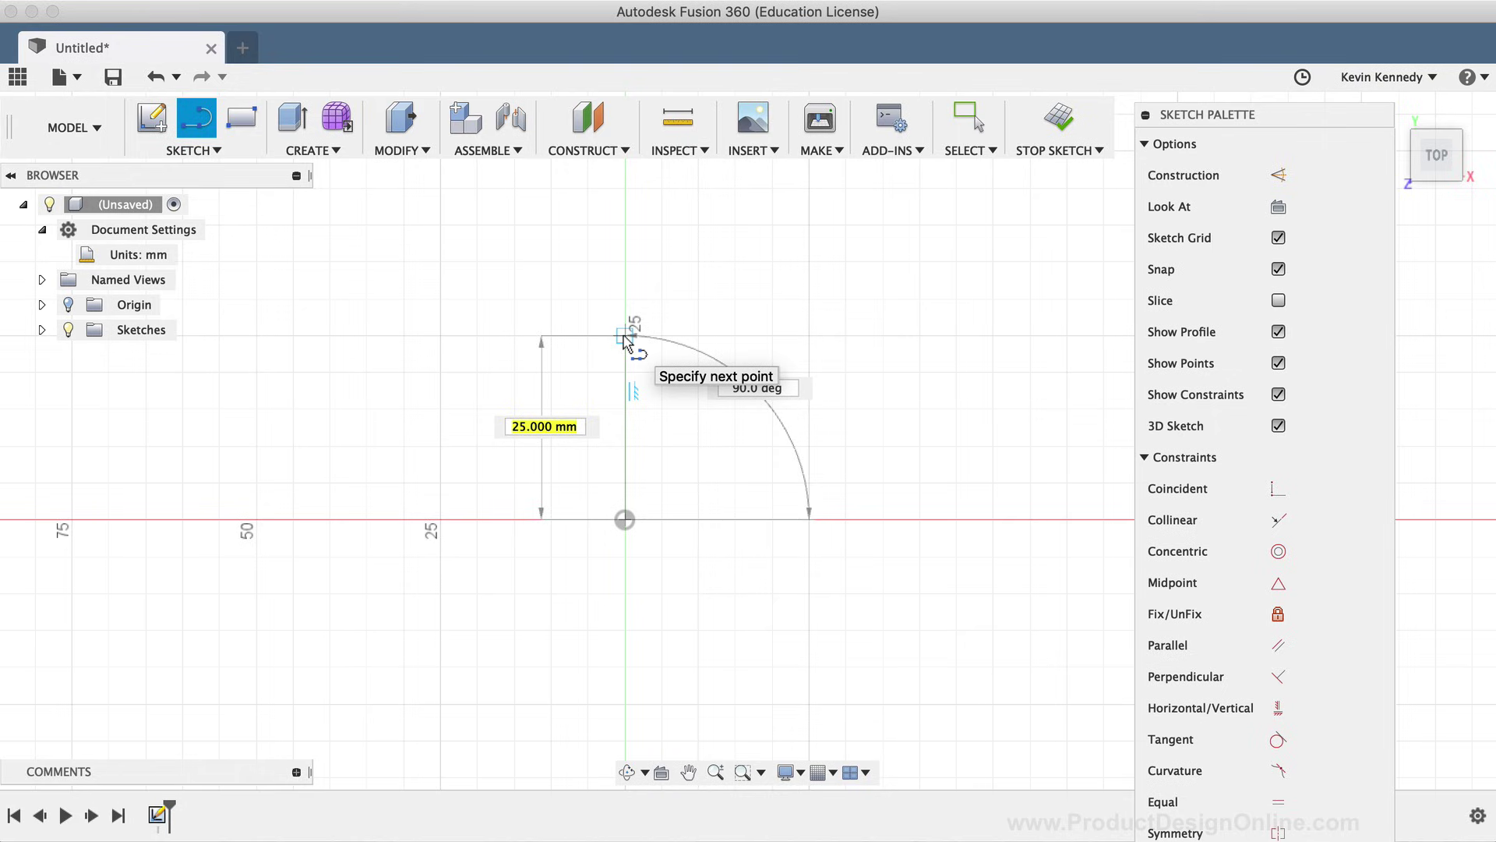
pyautogui.write('20')
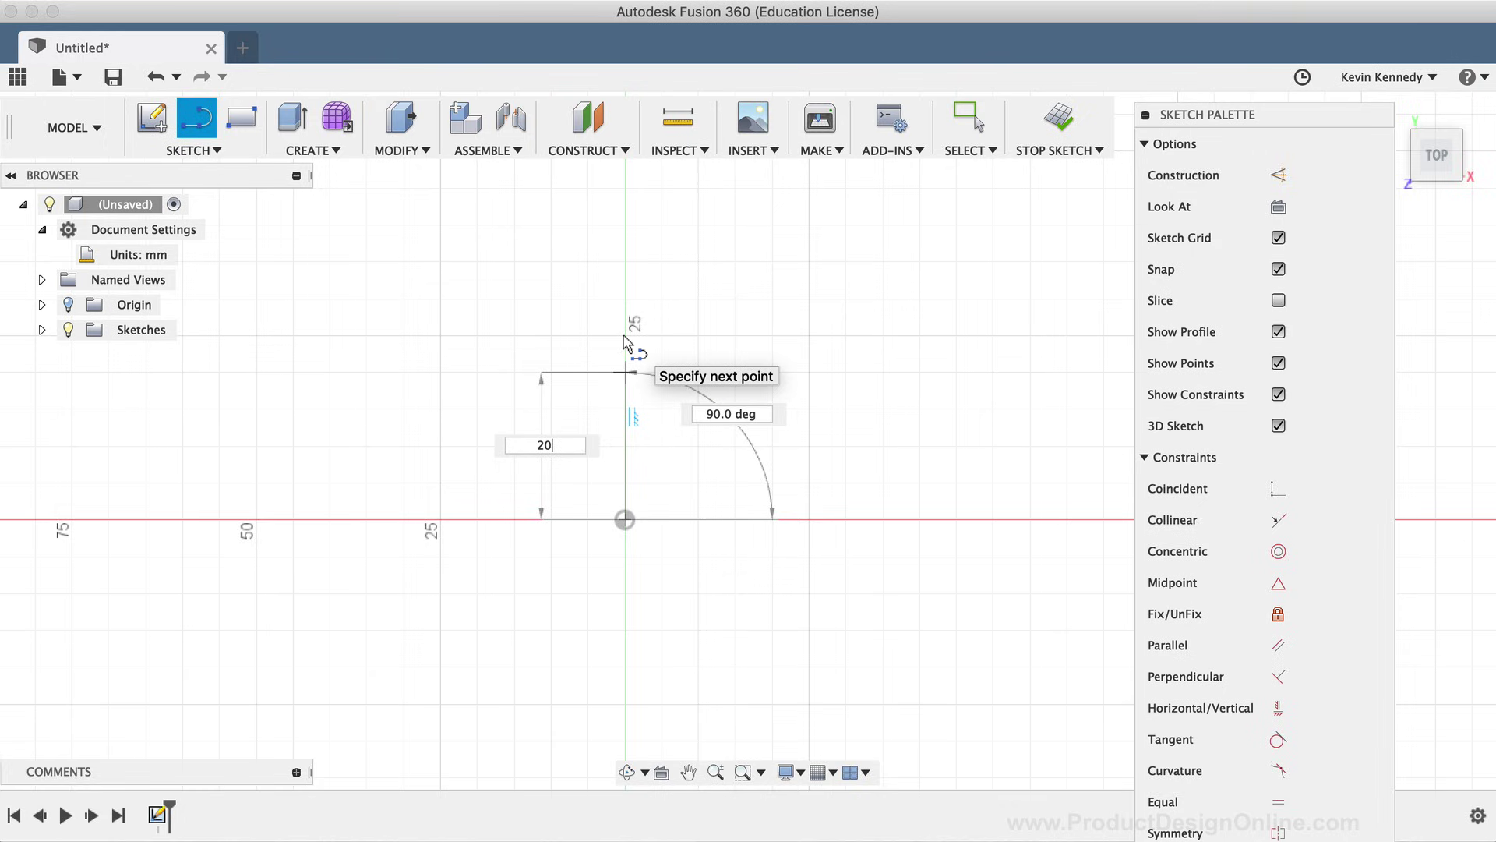
pyautogui.press('Tab')
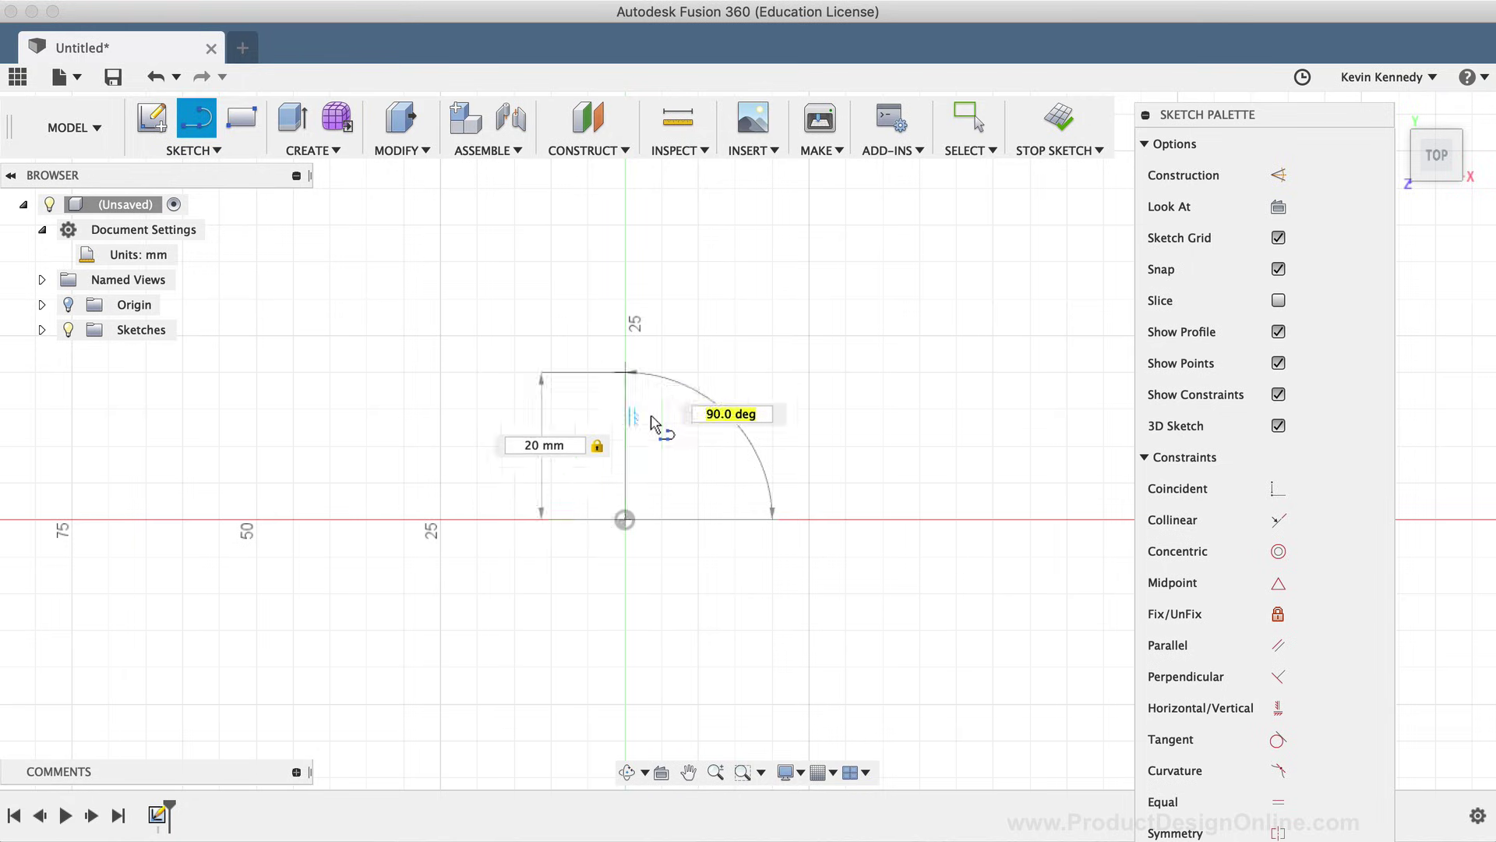
pyautogui.click(625, 373)
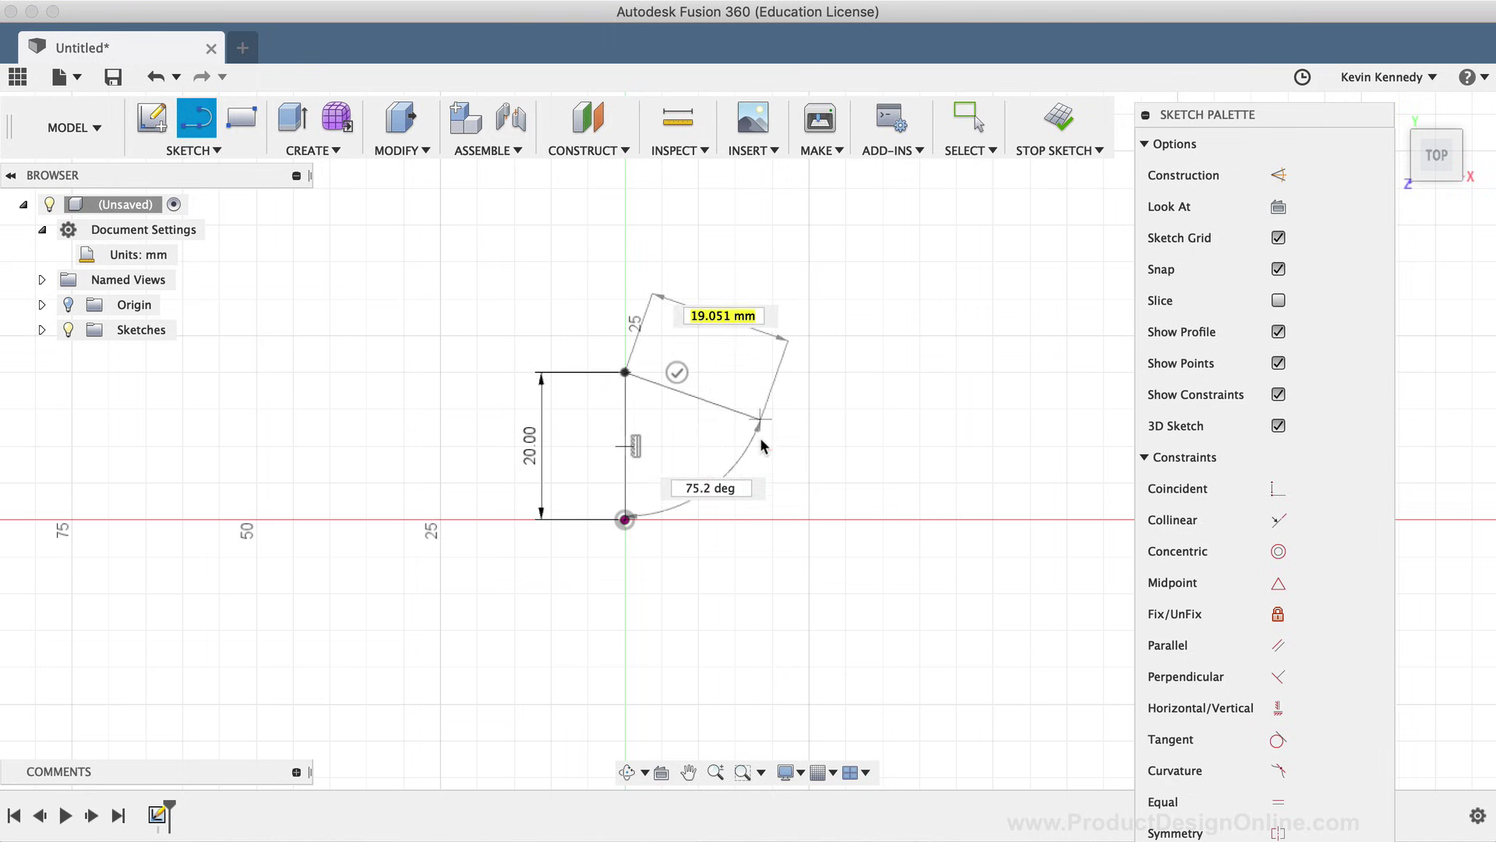
# Continue from the upper end with a 7.5 mm line to the right, at 90 degrees to the vertical line
pyautogui.scroll(5, 746, 421)
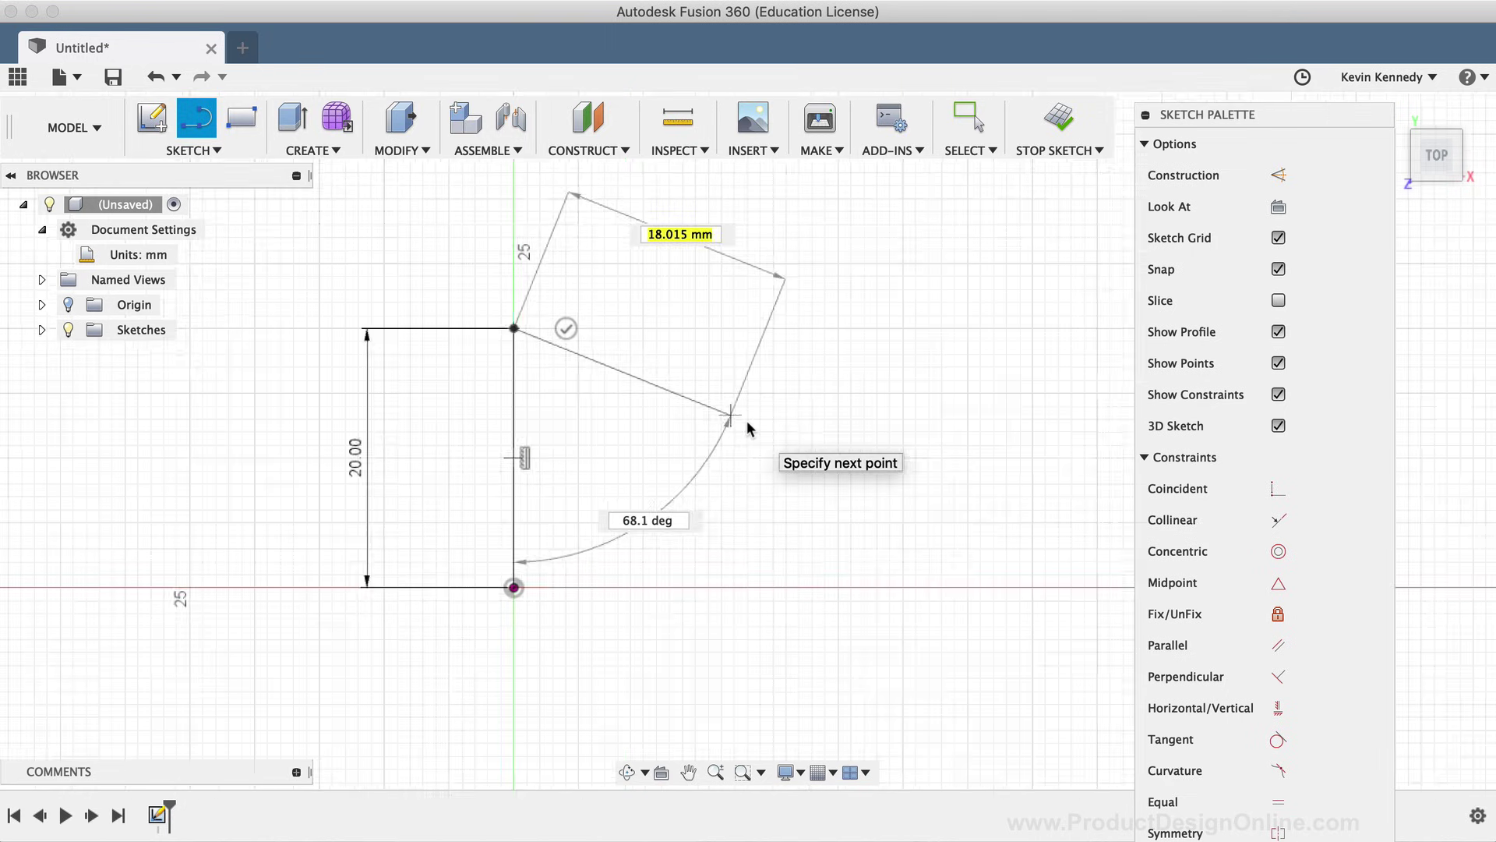
pyautogui.hscroll(-3, 746, 419)
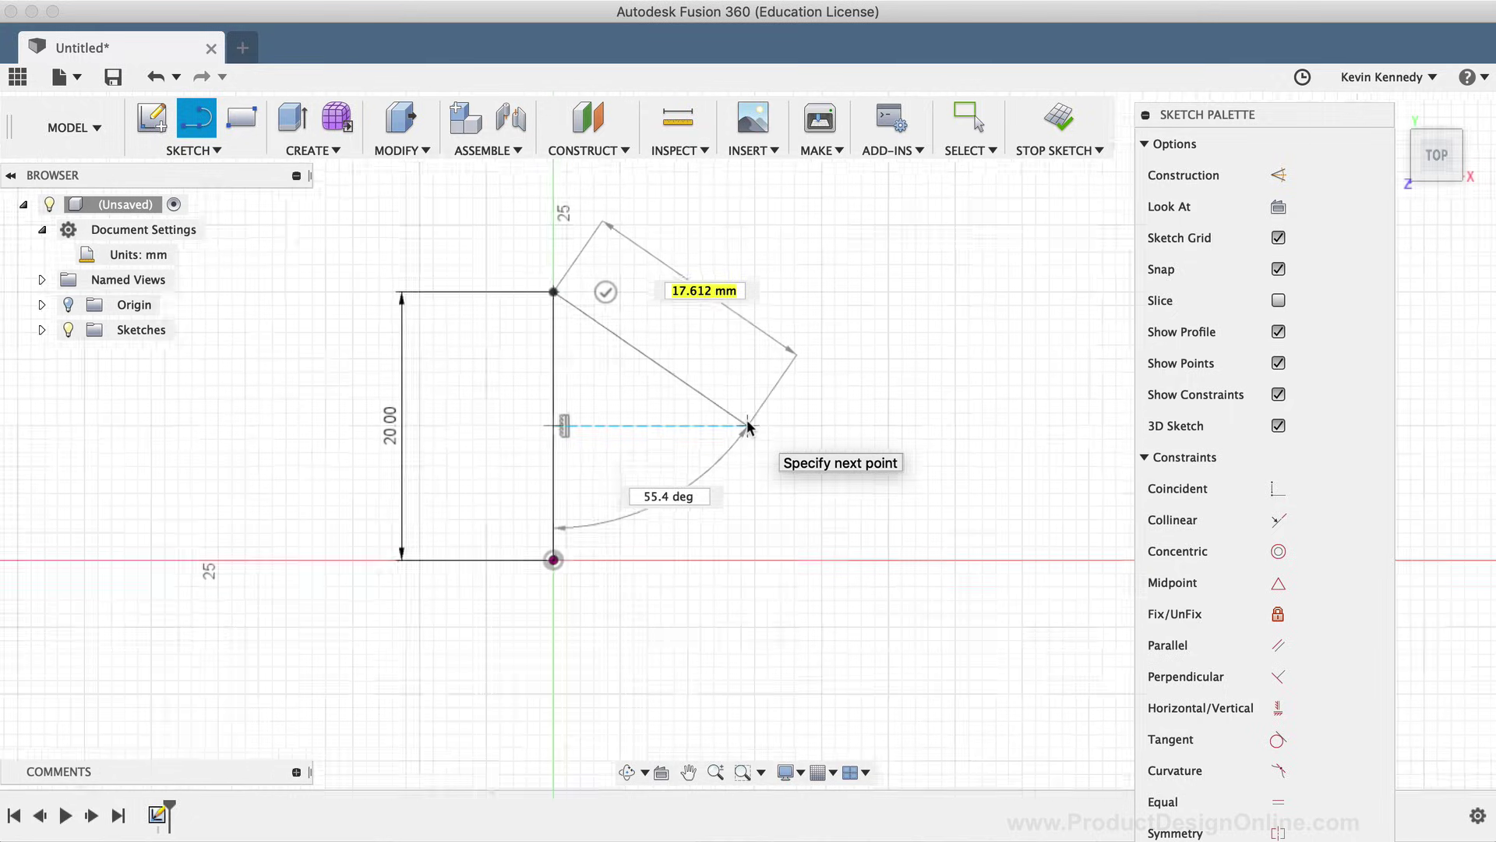
pyautogui.scroll(5, 747, 424)
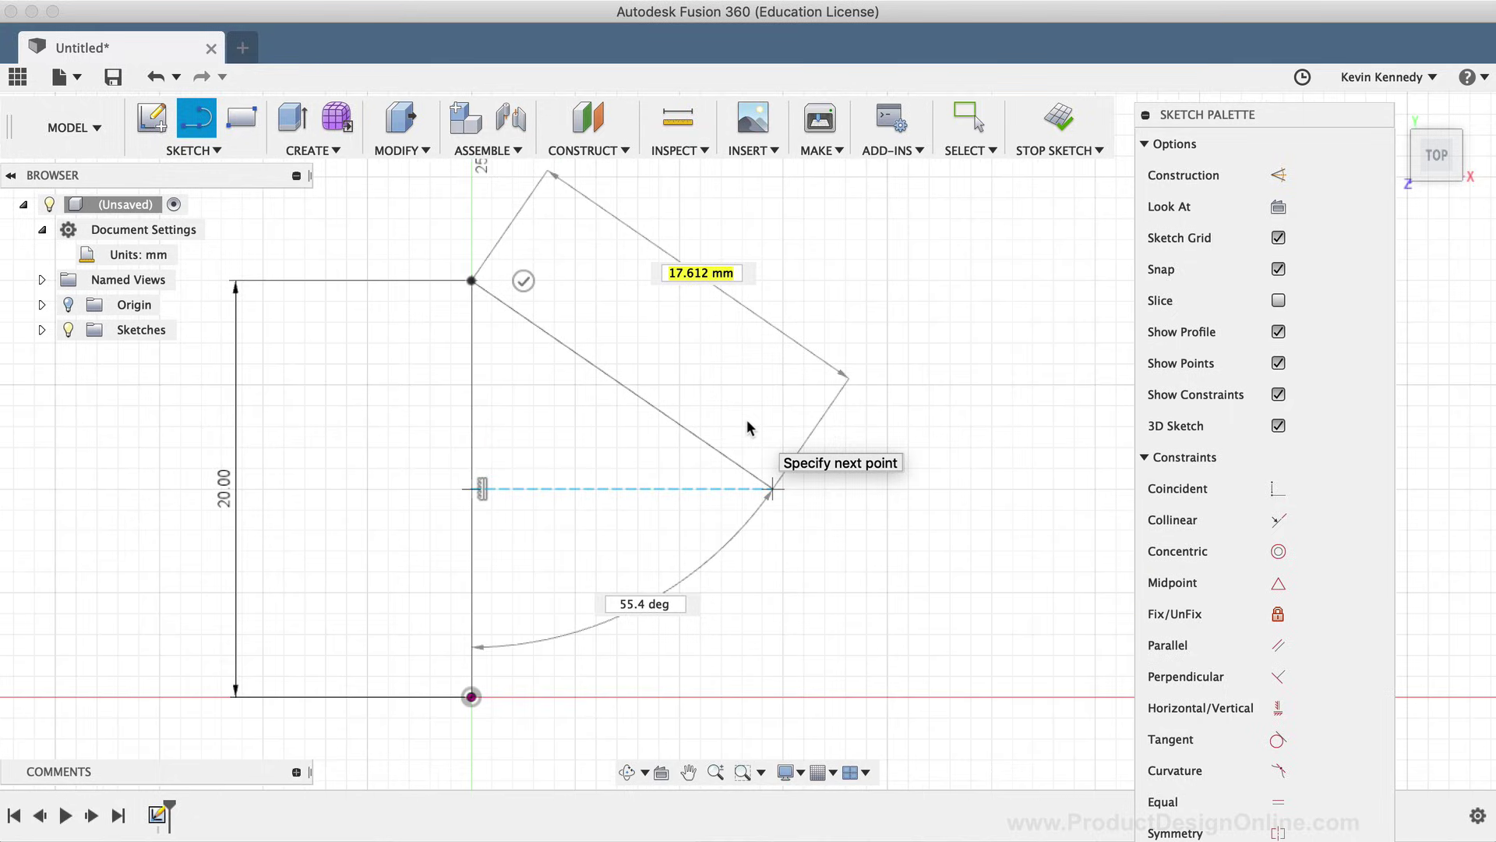
pyautogui.scroll(-2, 747, 425)
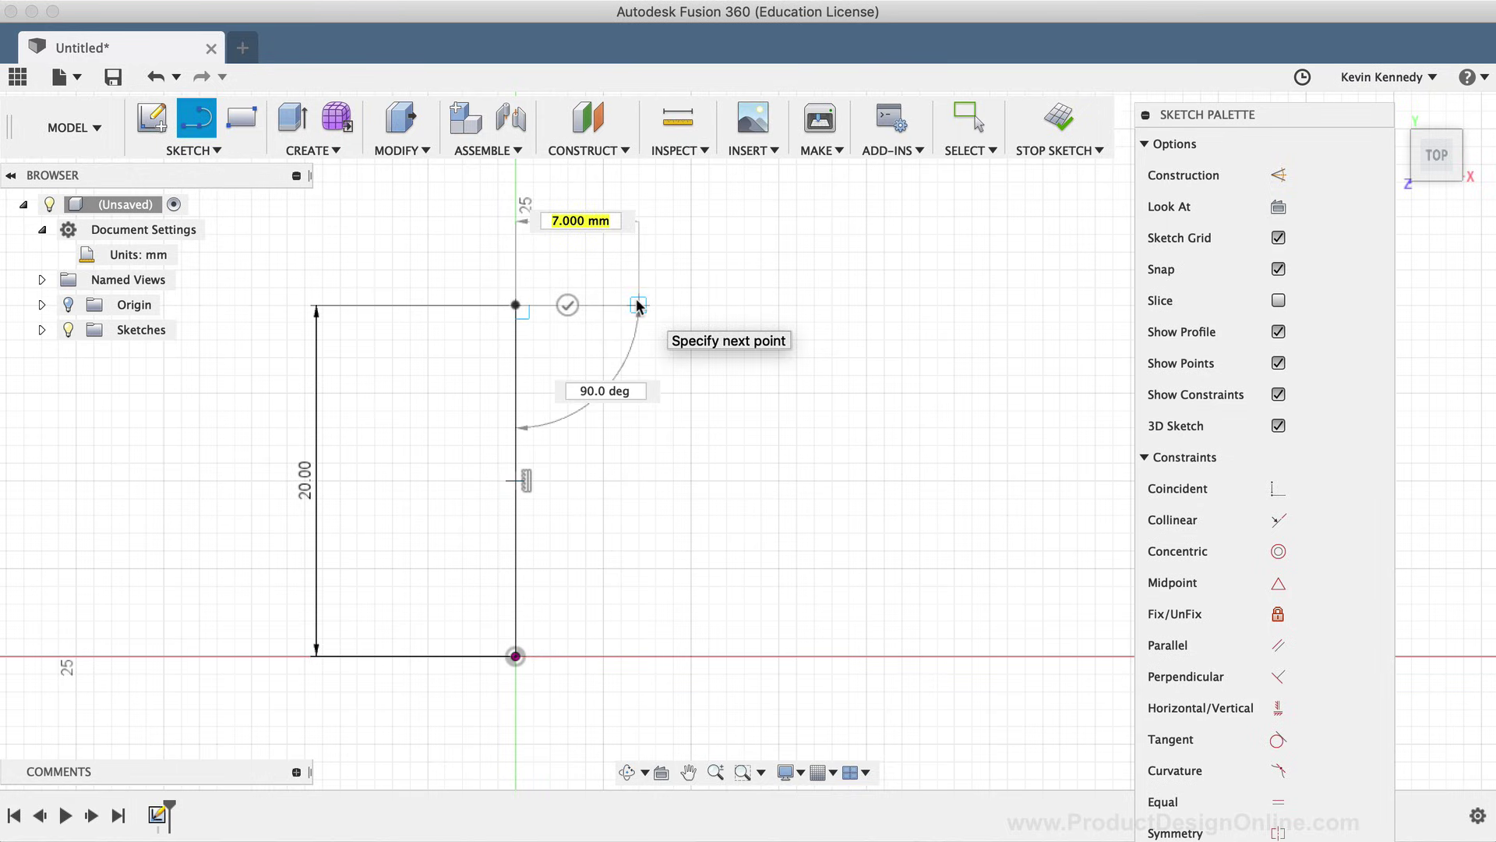
pyautogui.write('7.5')
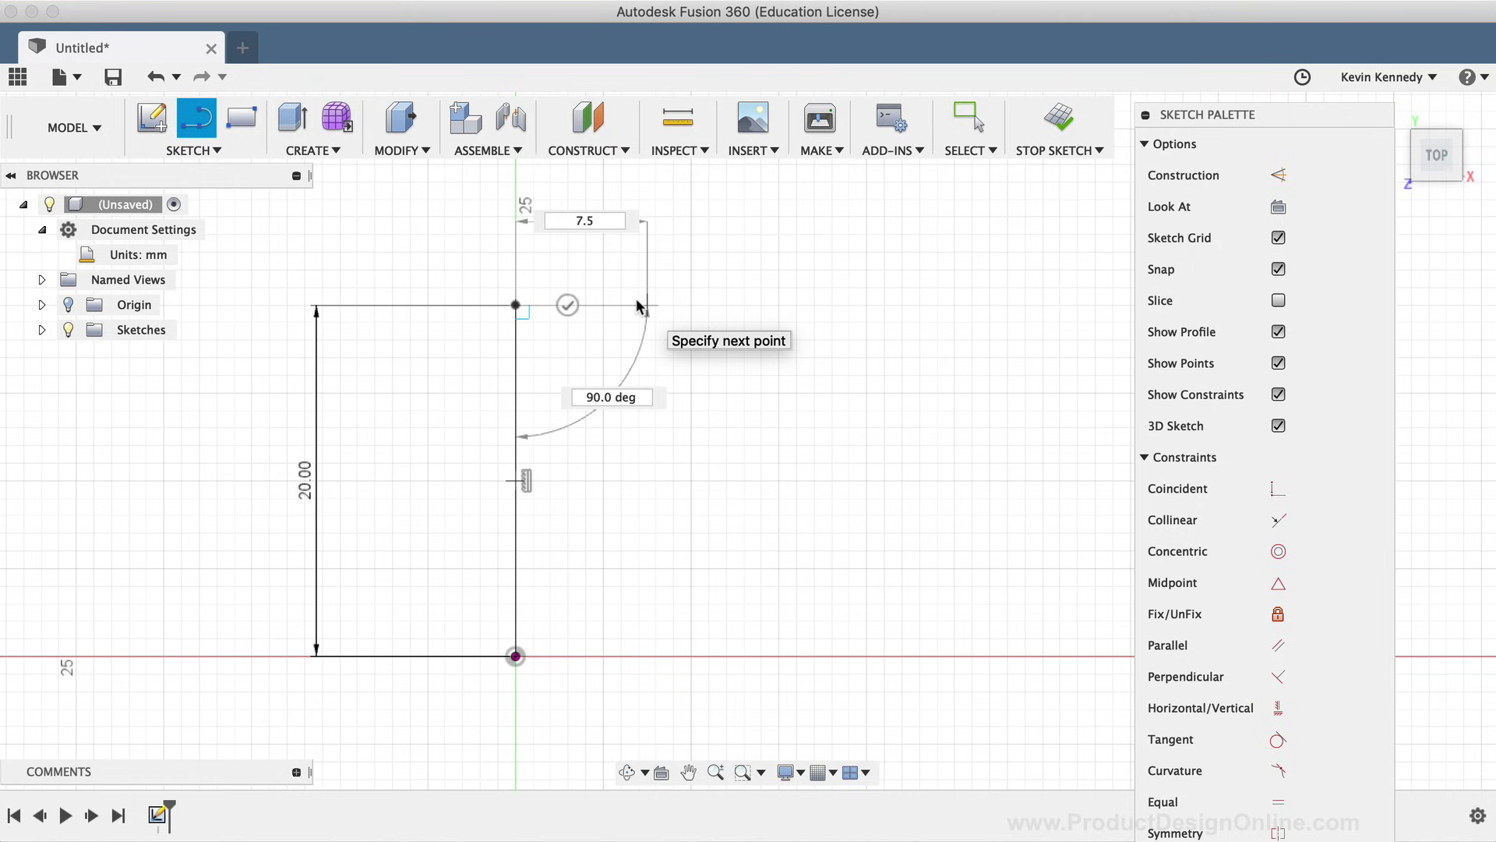
pyautogui.press('Tab')
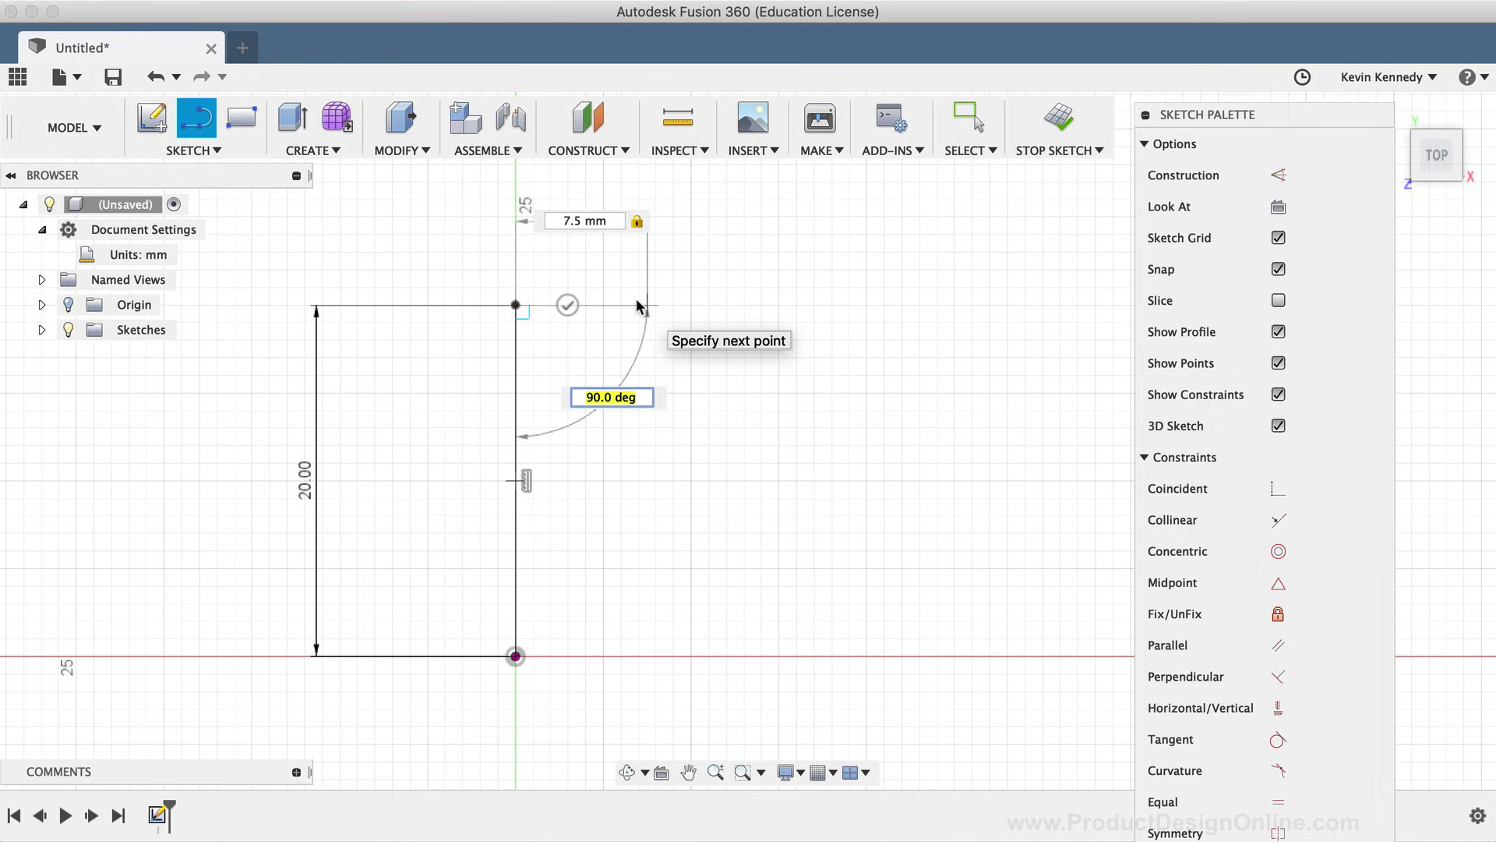
pyautogui.write('90')
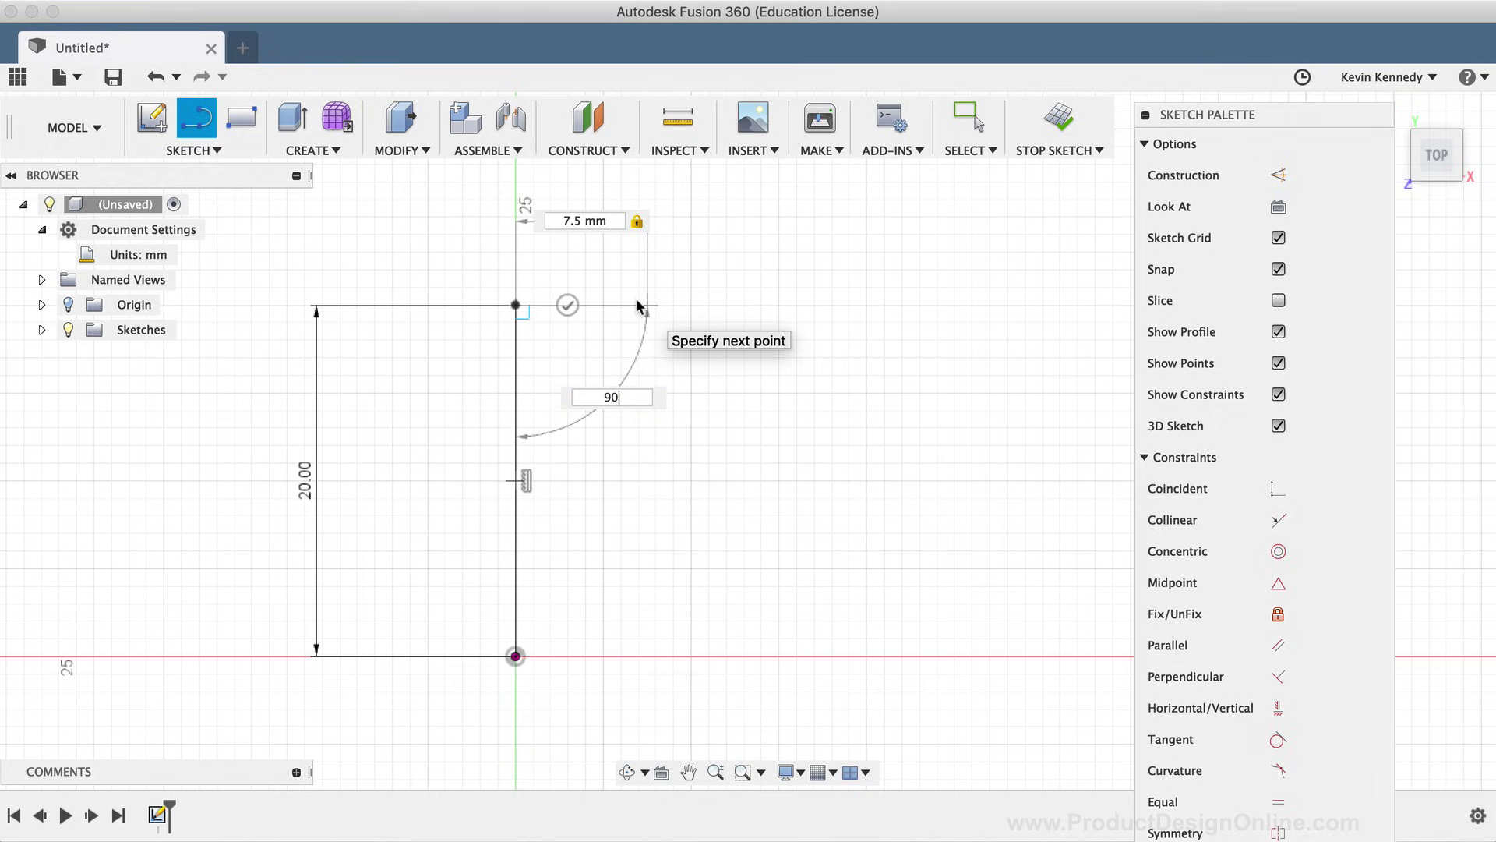
pyautogui.press('Tab')
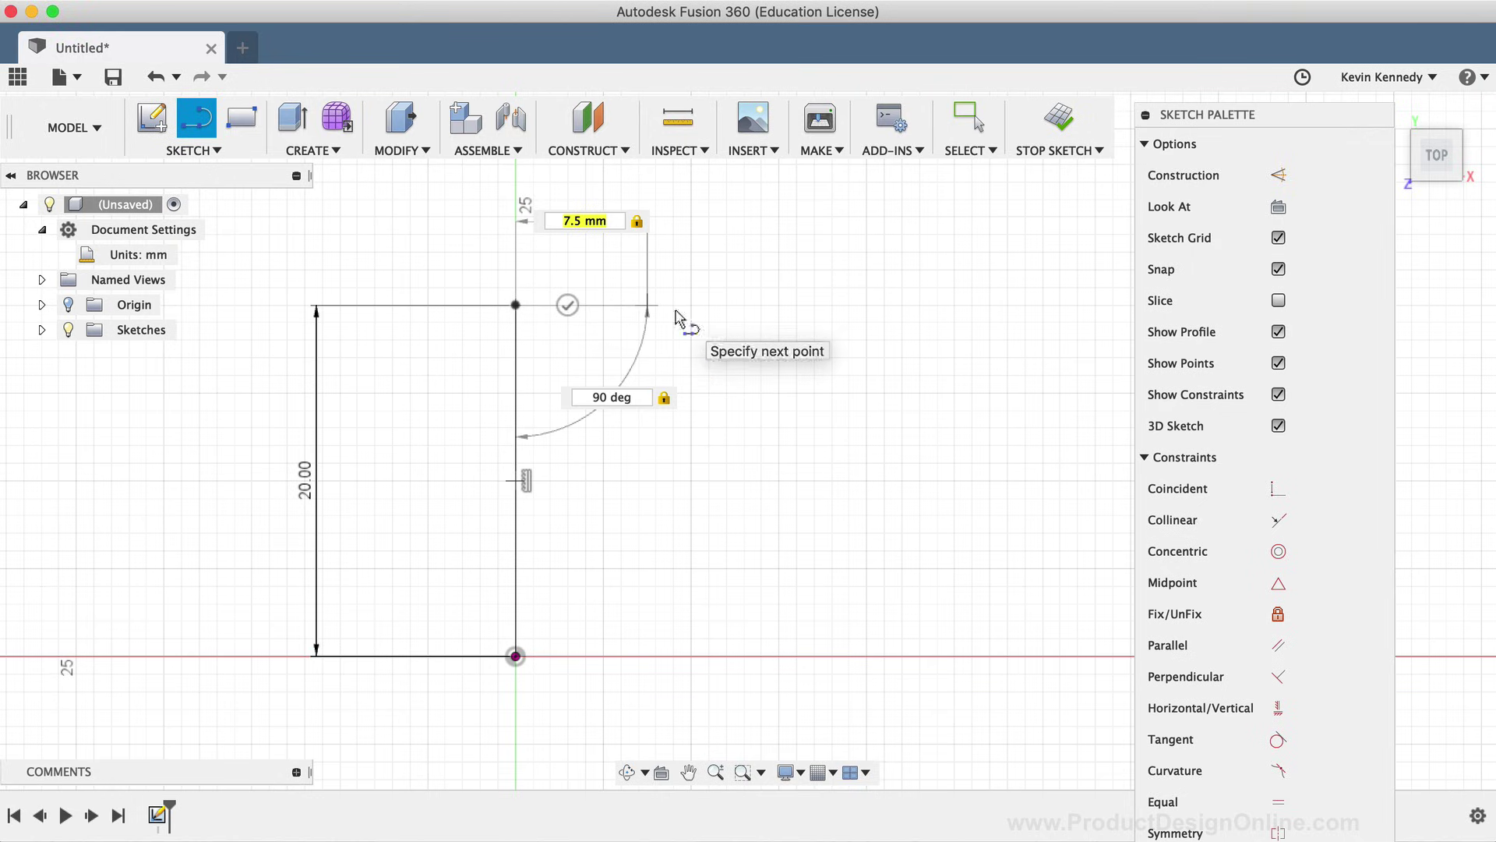
pyautogui.press('Return')
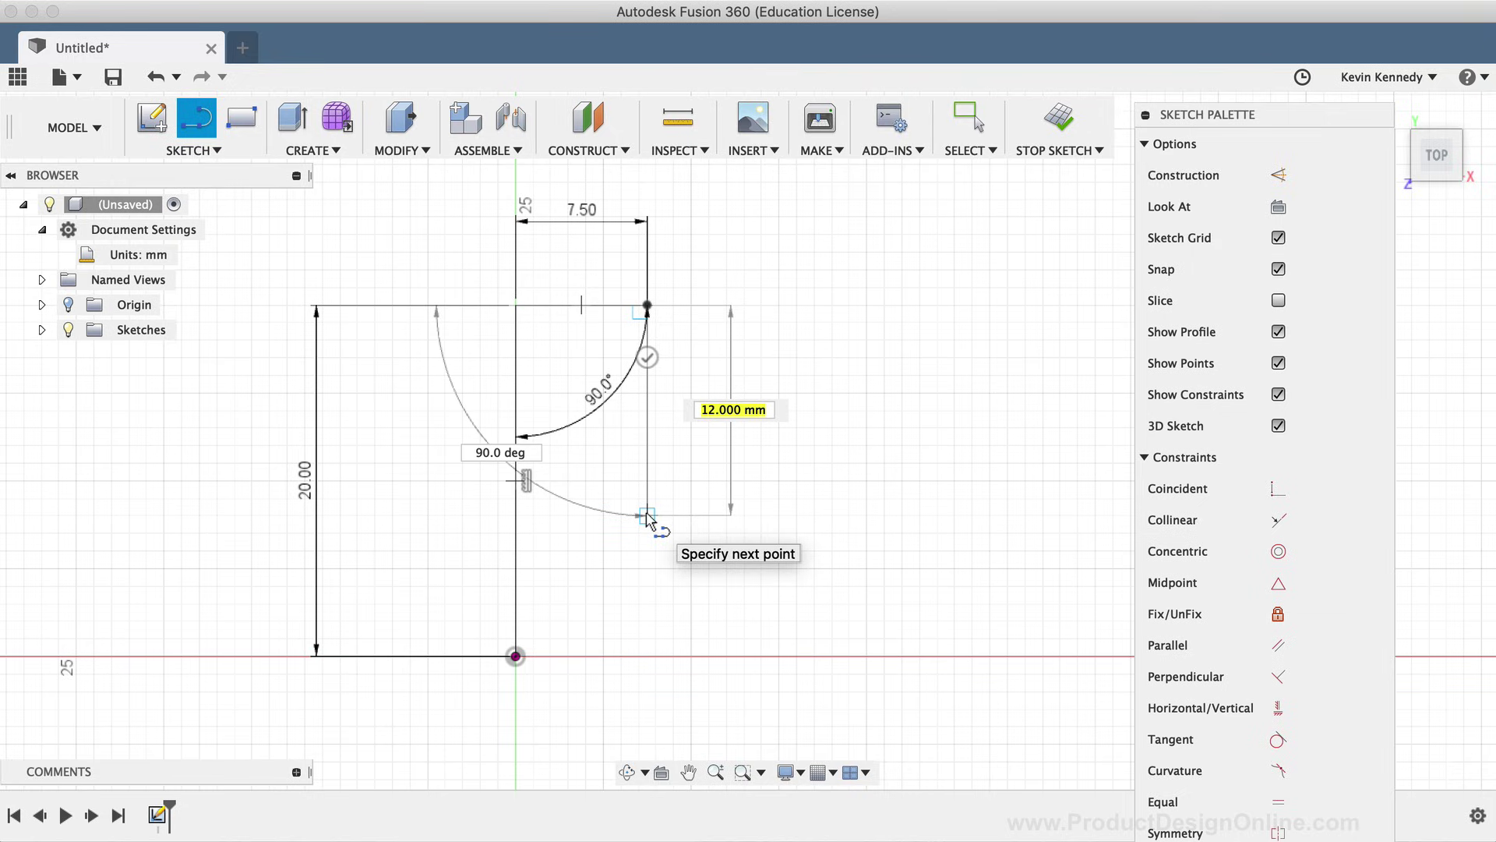
# Continue the chain with a 30 mm vertical line straight down from the 7.5 mm line's right end
pyautogui.write('30')
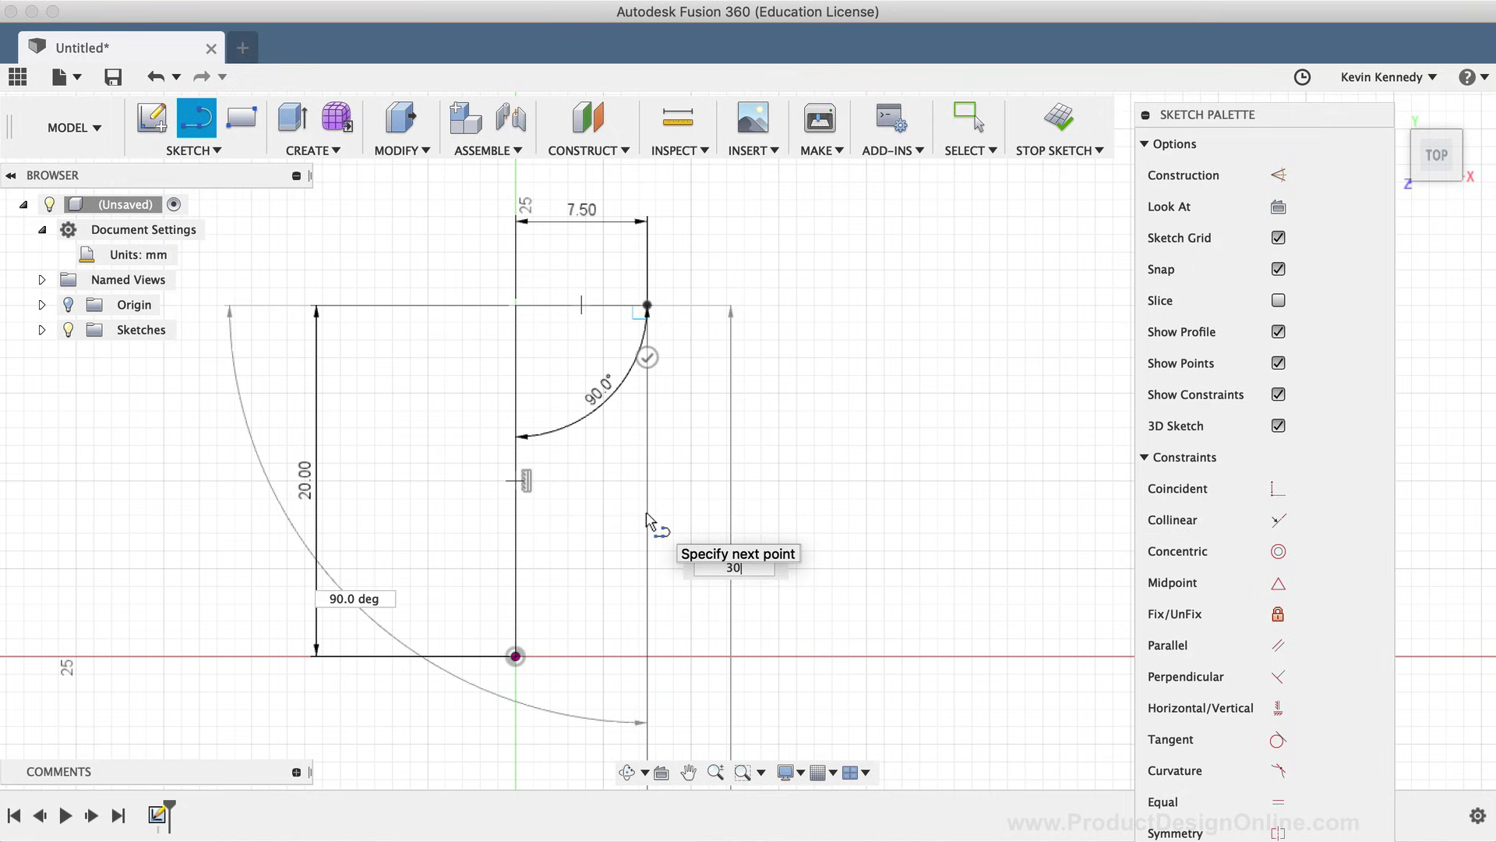
pyautogui.press('Tab')
pyautogui.scroll(-5, 645, 511)
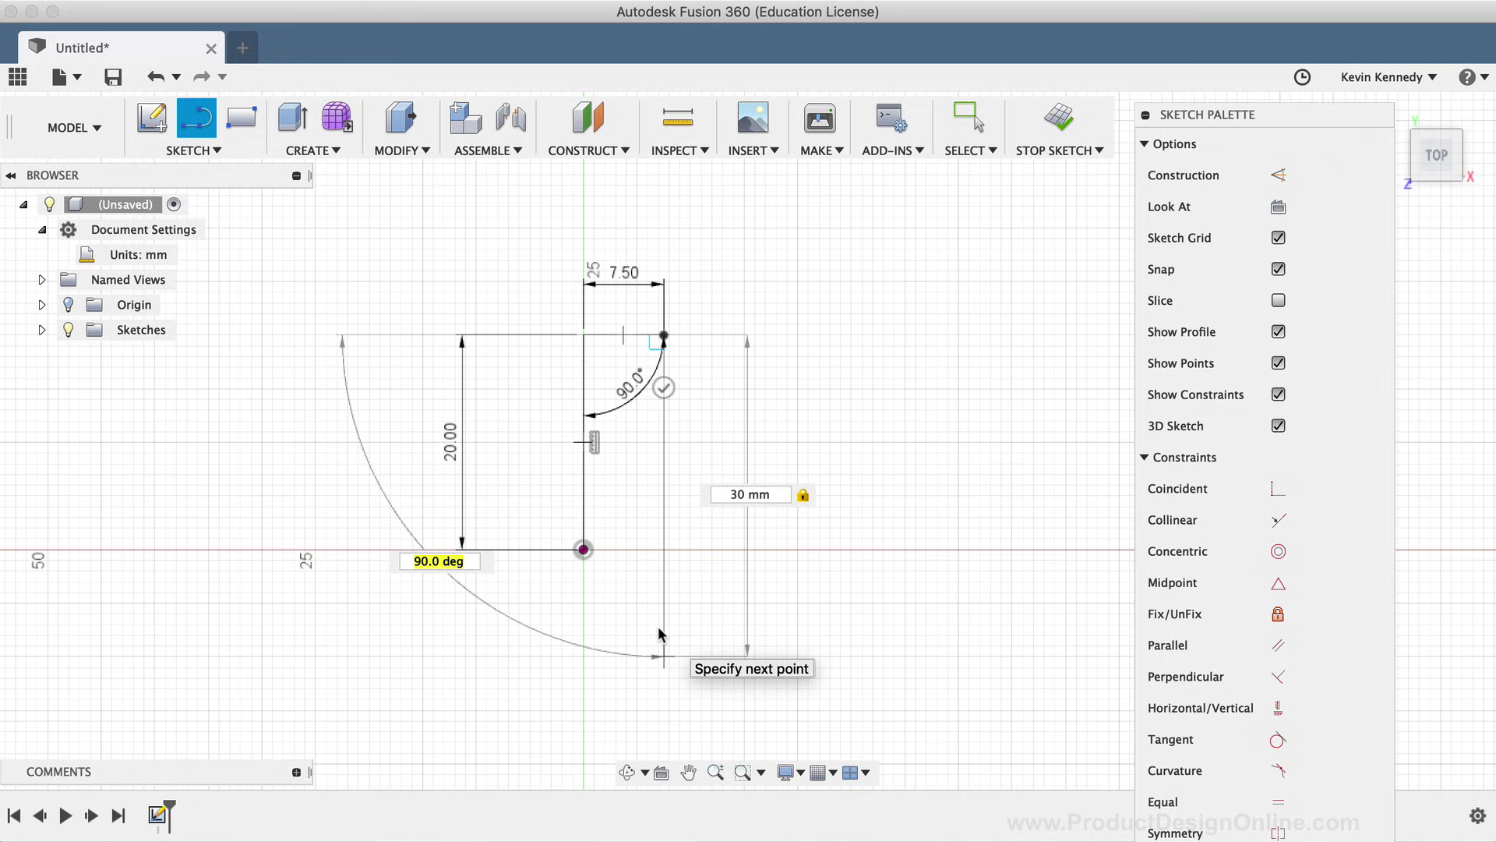
pyautogui.click(658, 629)
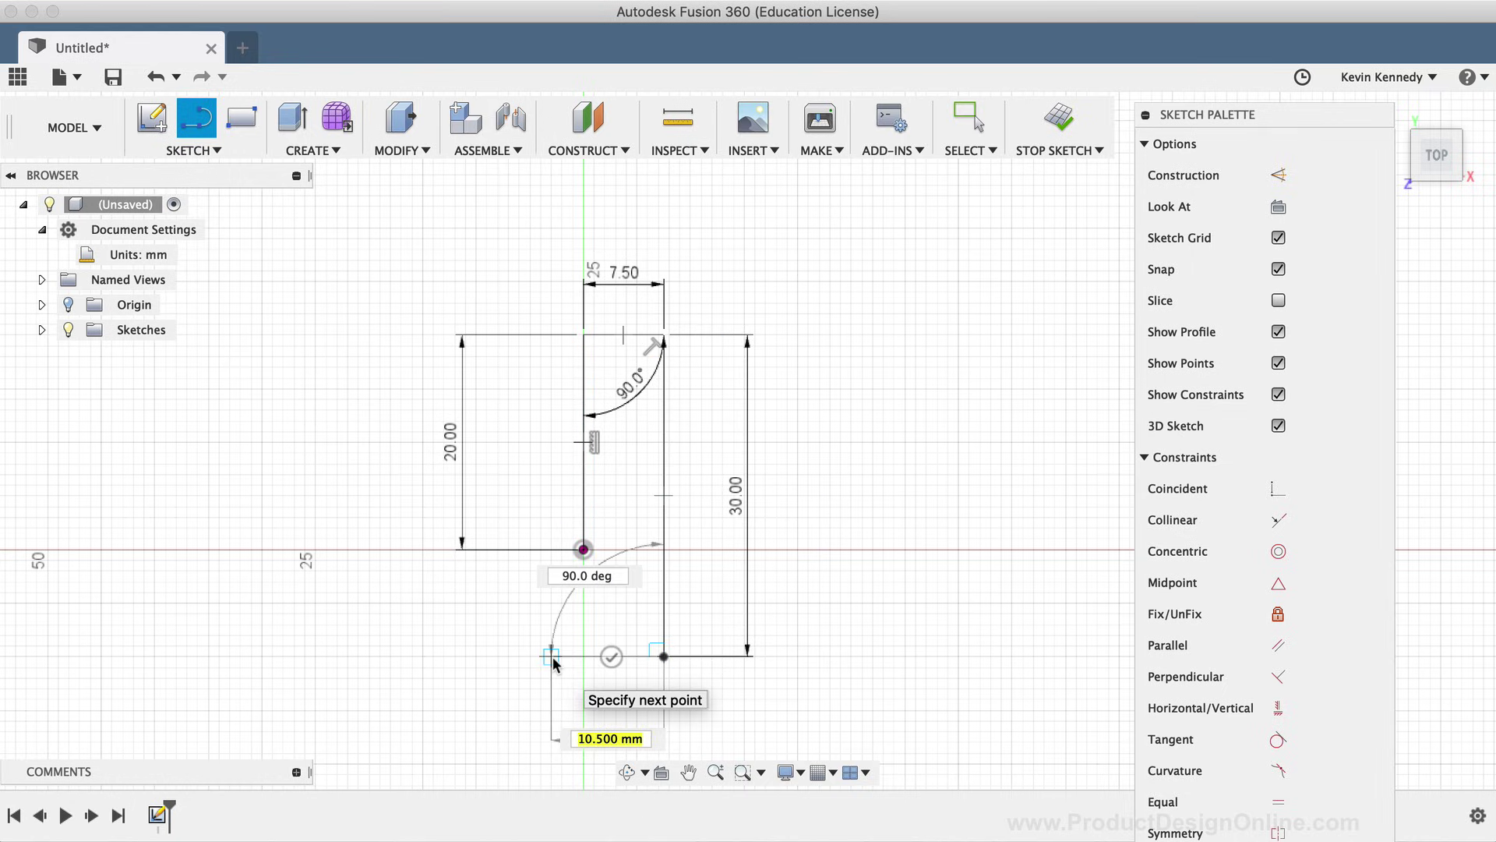
# Add a 6.5 mm horizontal line to the left from the lower end of the 30 mm line
pyautogui.write('6.5')
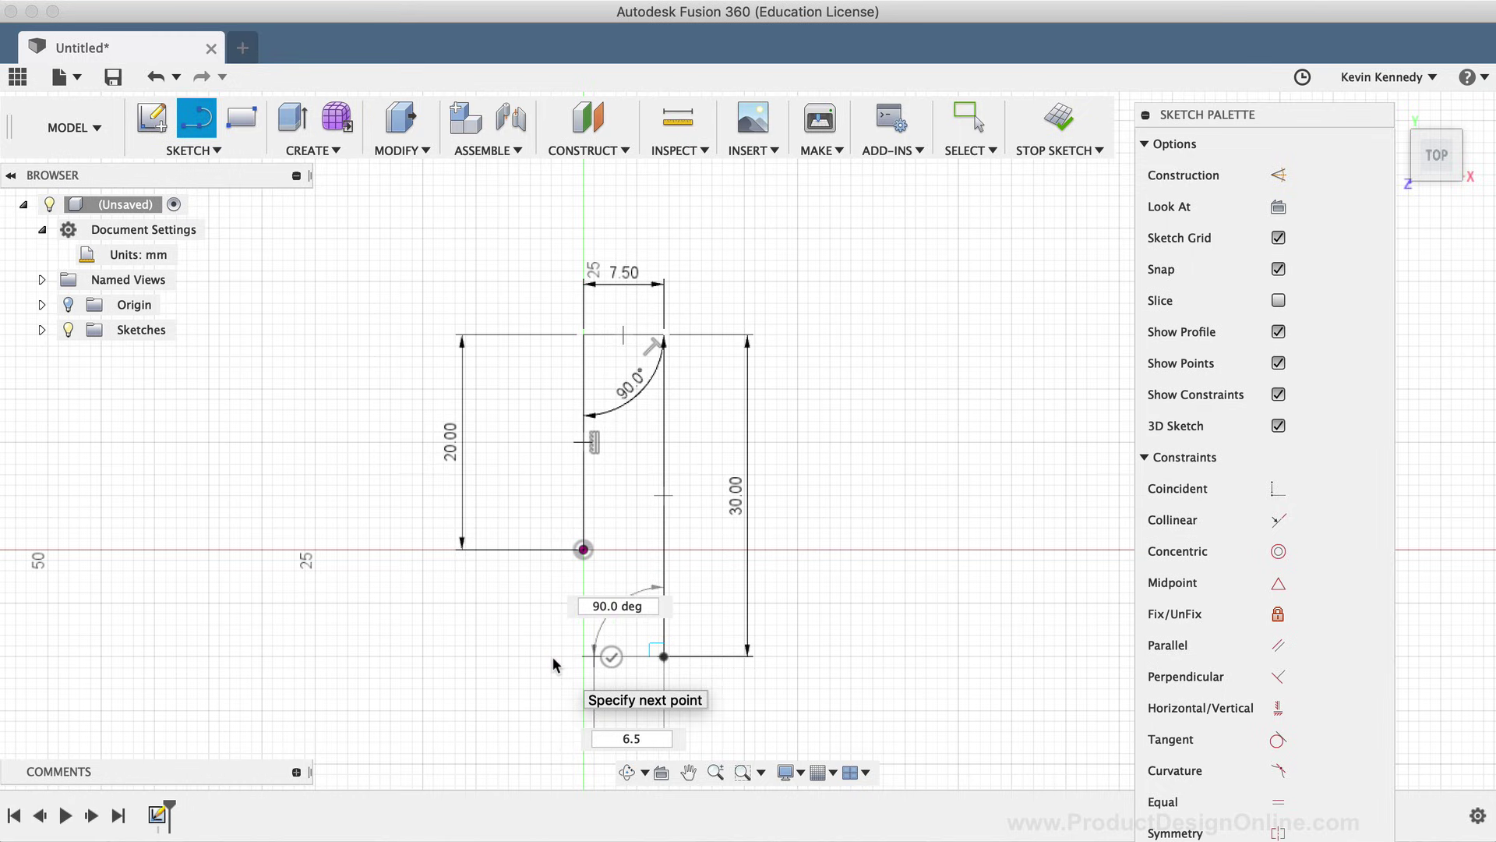
pyautogui.press('Tab')
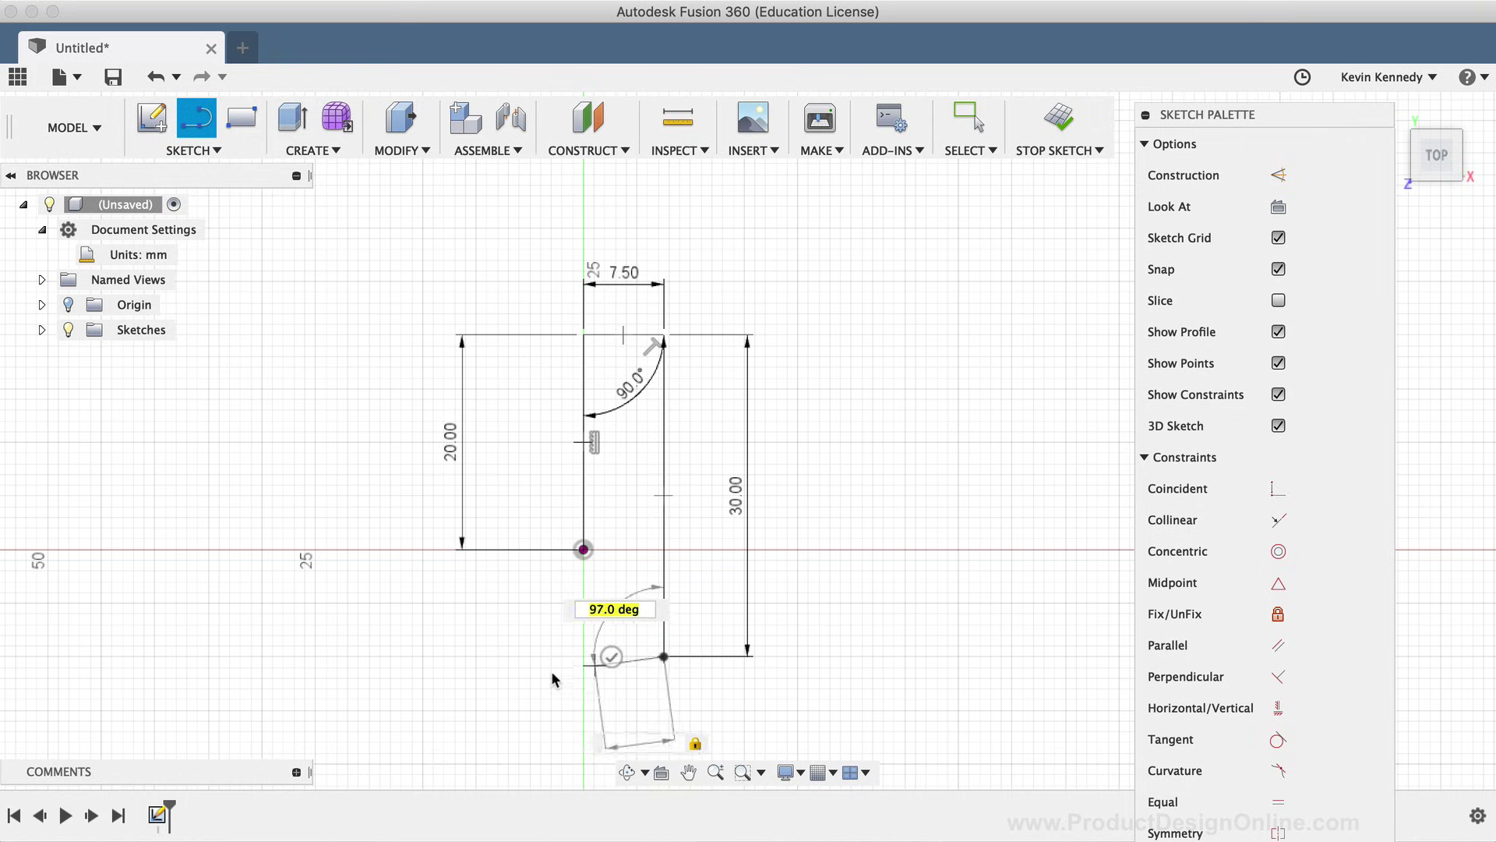
pyautogui.press('Return')
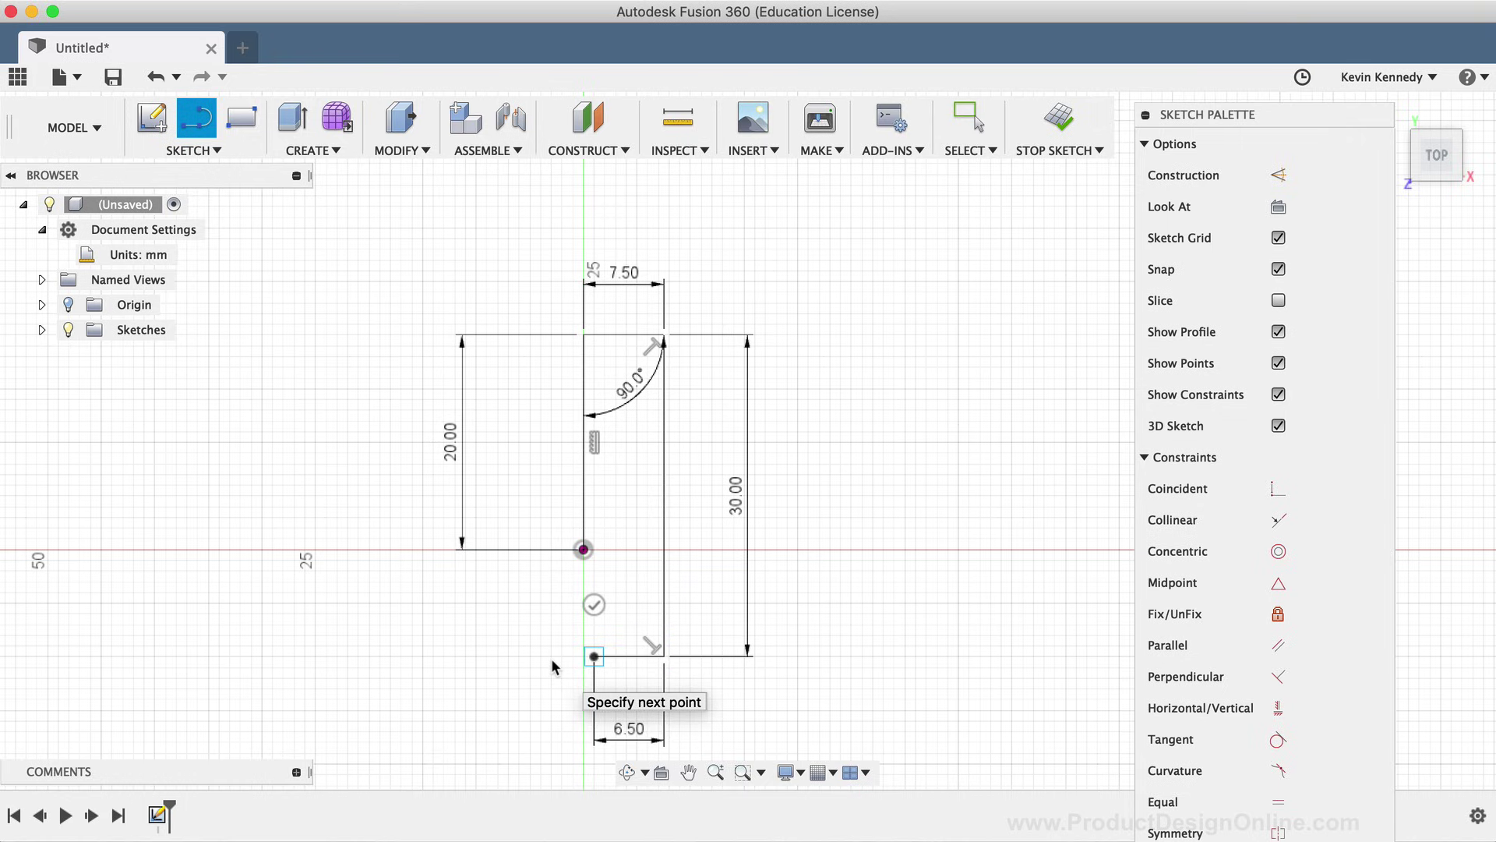
# Continue the chain with a 22 mm vertical line straight up from the 6.5 mm line's left end
pyautogui.moveTo(594, 656); pyautogui.dragTo(595, 468)
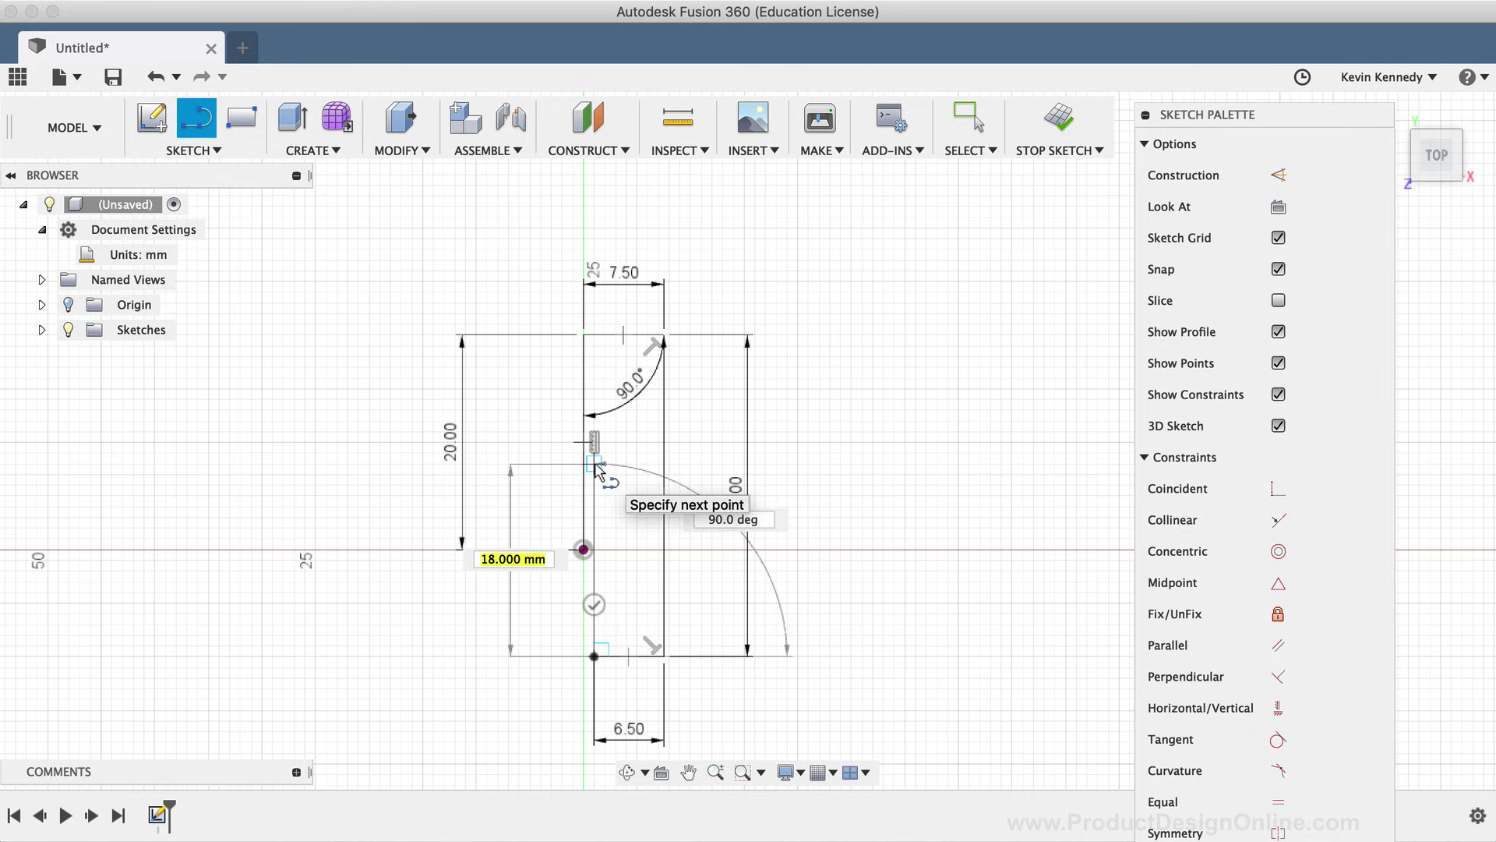
pyautogui.write('22')
pyautogui.moveTo(595, 467); pyautogui.dragTo(596, 468)
pyautogui.press('Tab')
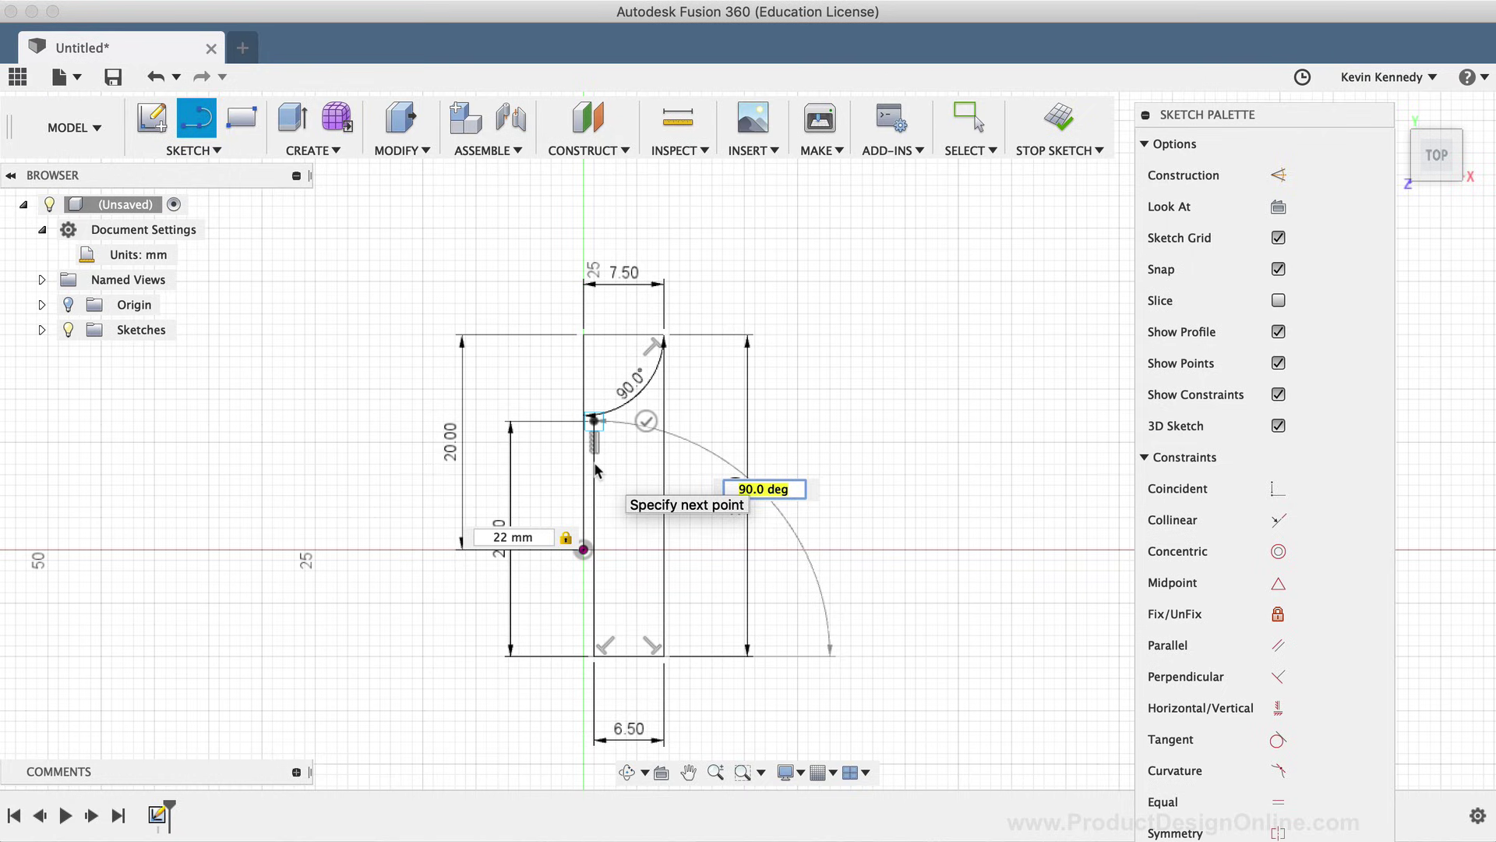
# Add a 5.5 mm horizontal line to the right from the upper end of the 22 mm line, at 90 degrees
pyautogui.moveTo(596, 467); pyautogui.dragTo(575, 385)
pyautogui.scroll(5, 622, 417)
pyautogui.write('5.5')
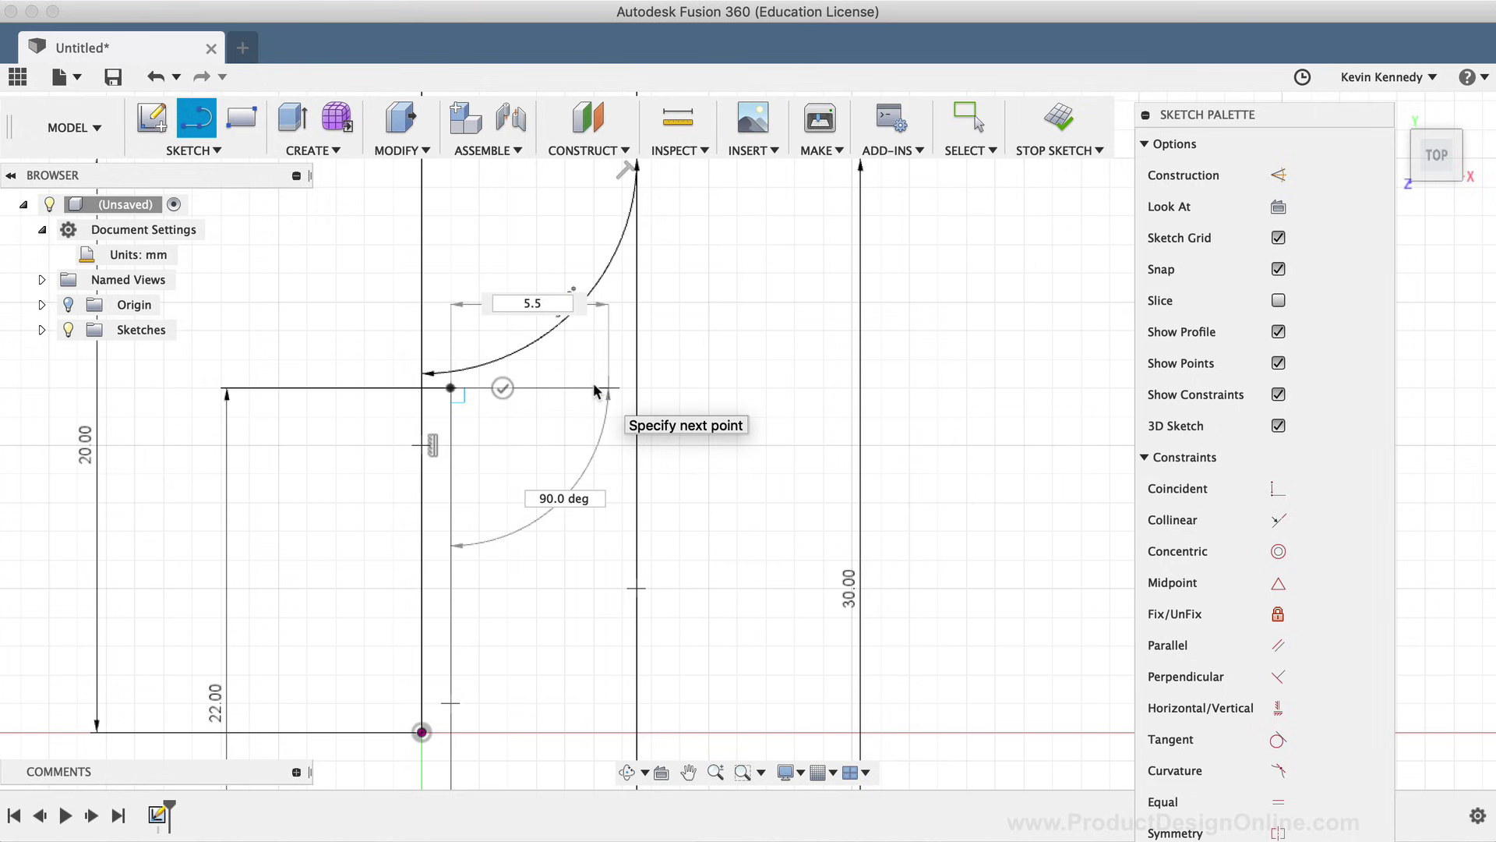
pyautogui.press('Tab')
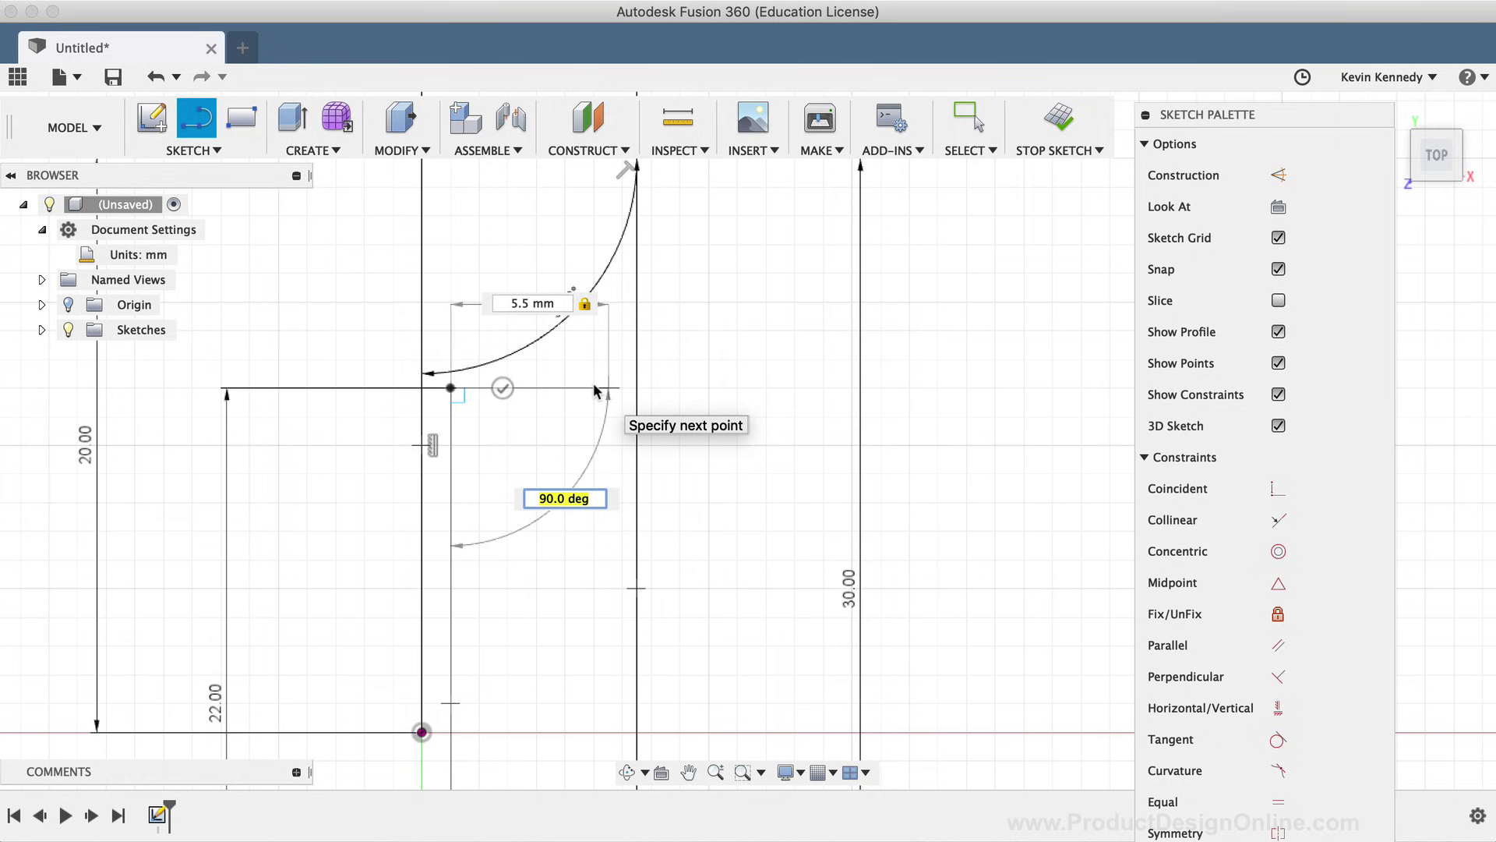
pyautogui.press('Return')
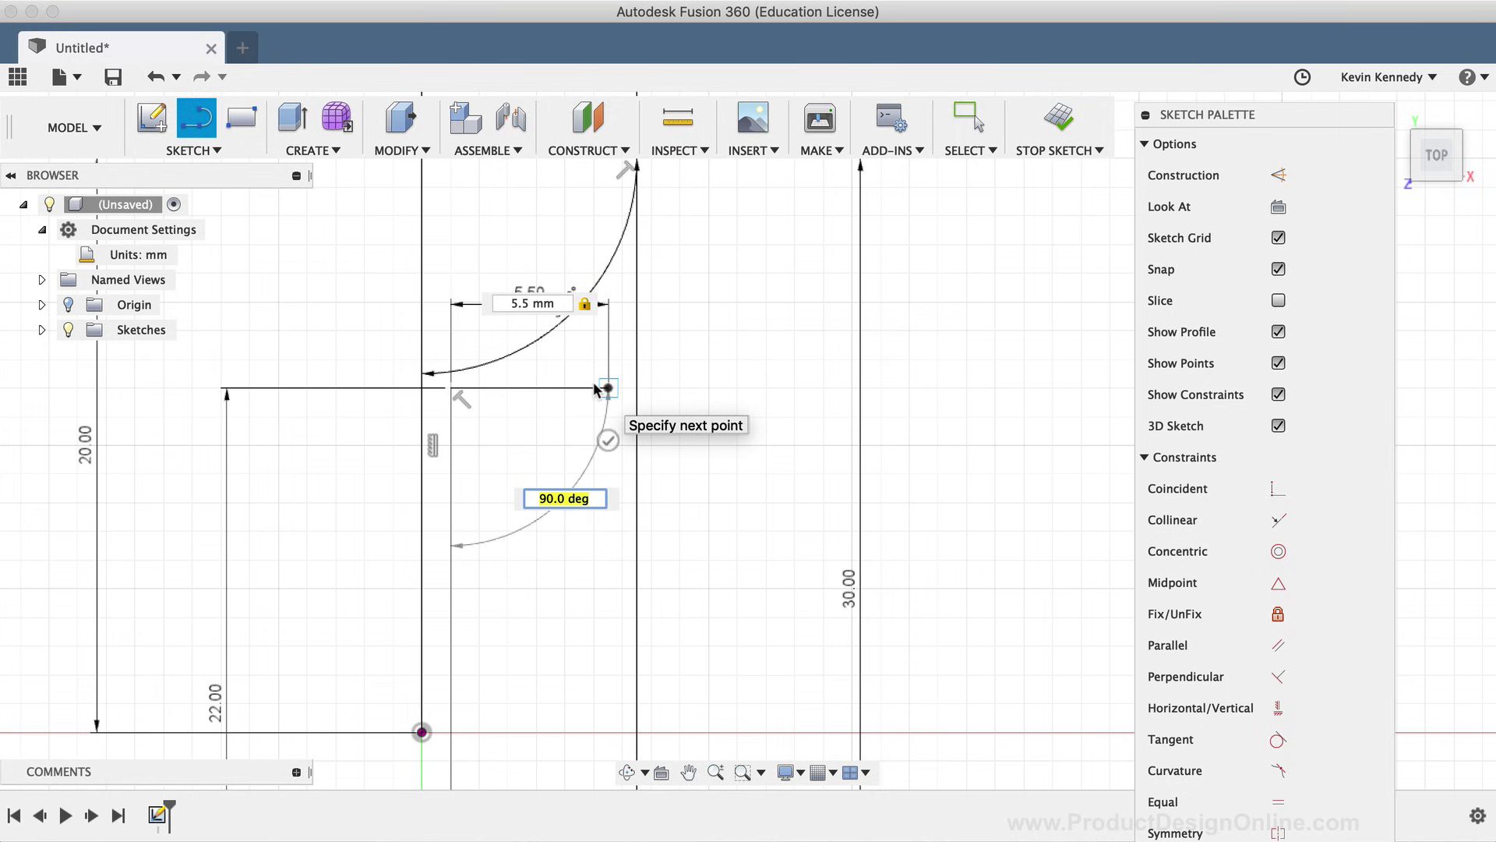
# Finish the chain with a 12 mm vertical line straight down from the 5.5 mm line's right end
pyautogui.scroll(-5, 592, 384)
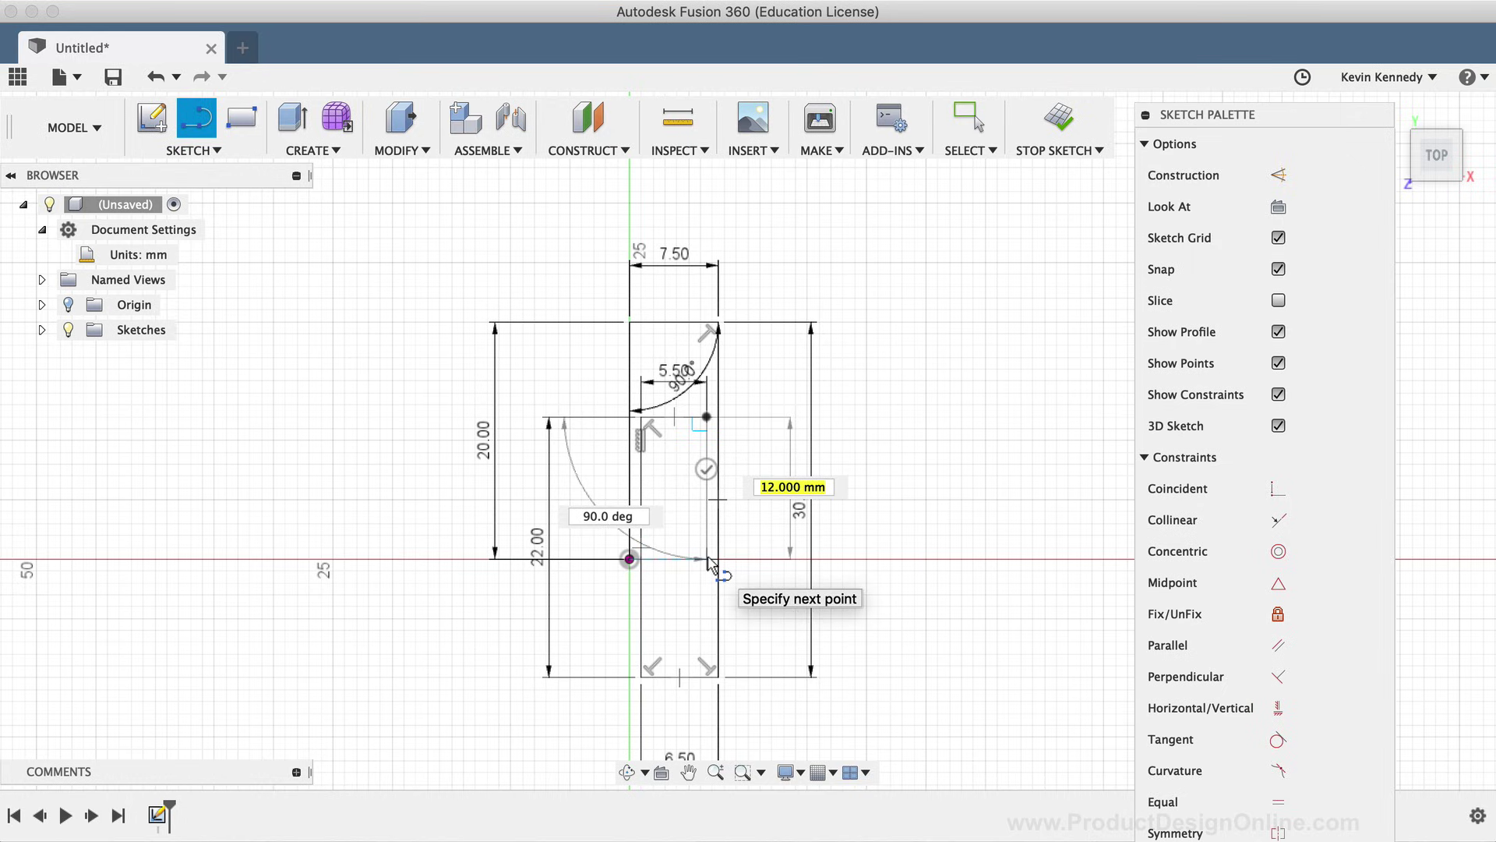
pyautogui.write('12')
pyautogui.press('Tab')
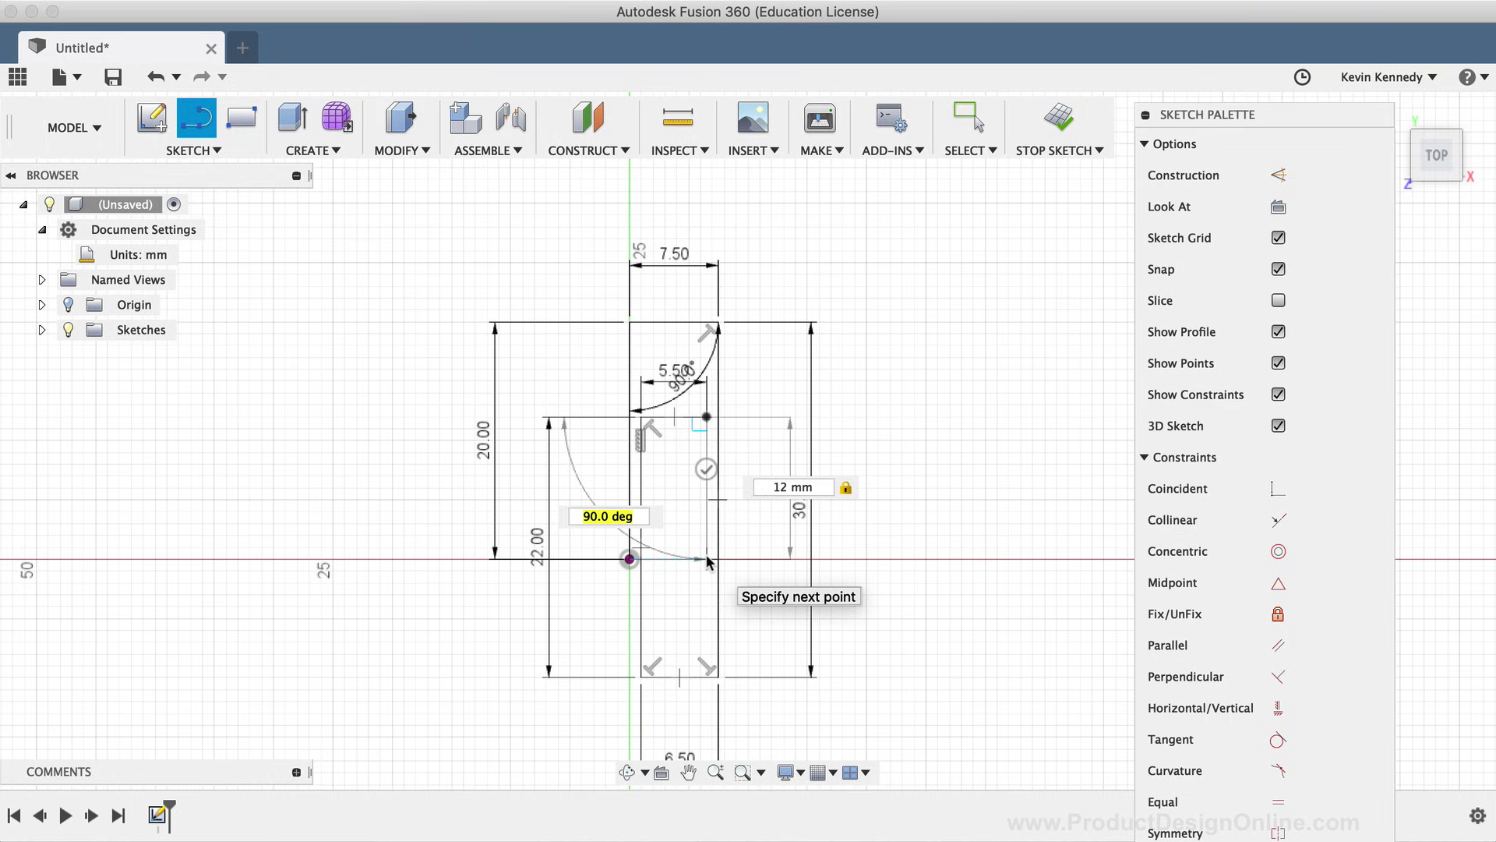
pyautogui.click(708, 560)
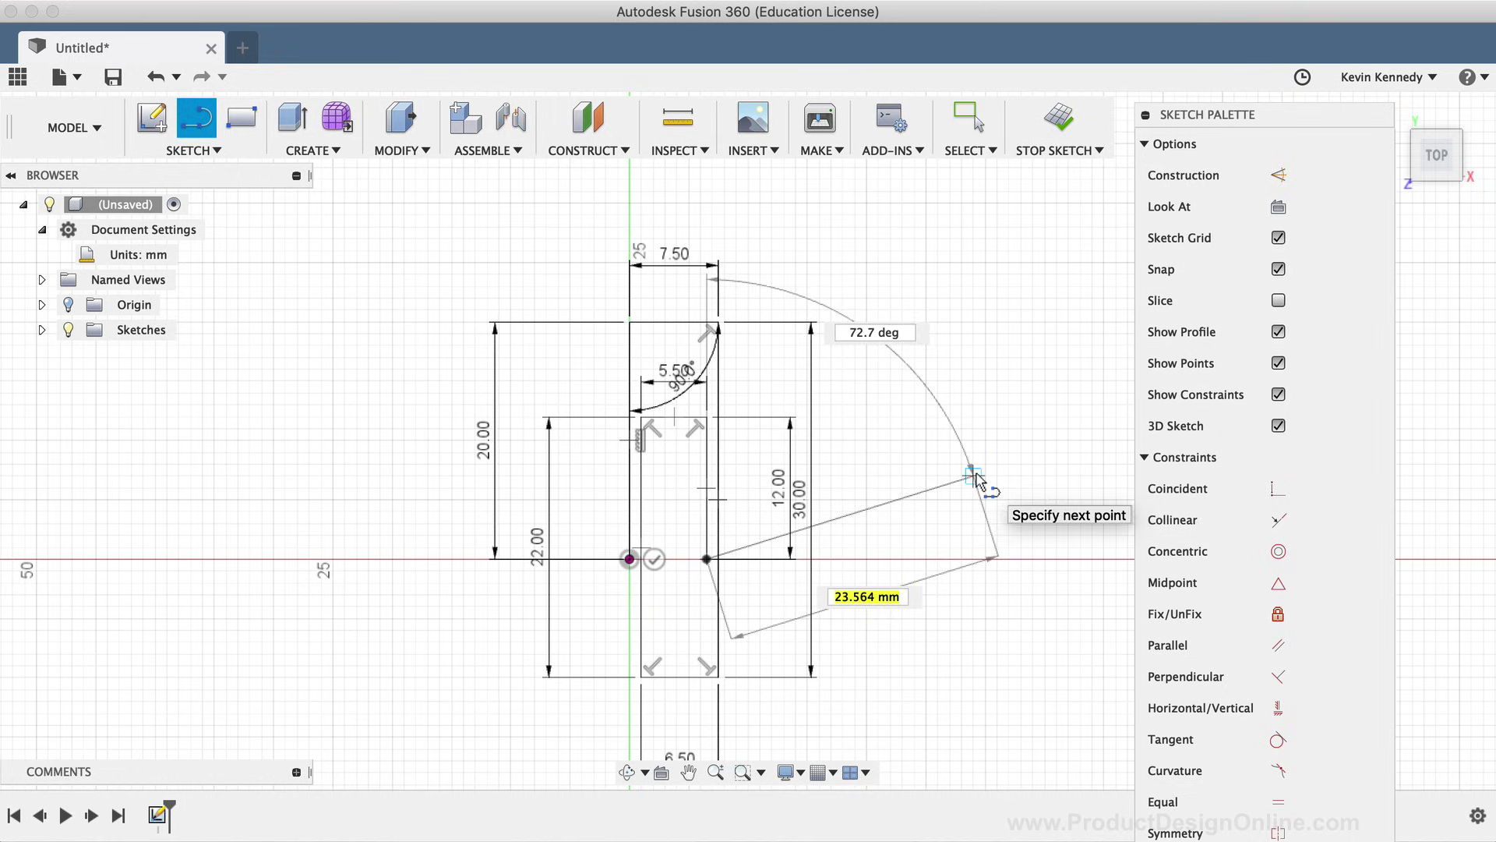
pyautogui.press('Escape')
pyautogui.moveTo(978, 480); pyautogui.dragTo(974, 473, button='middle')
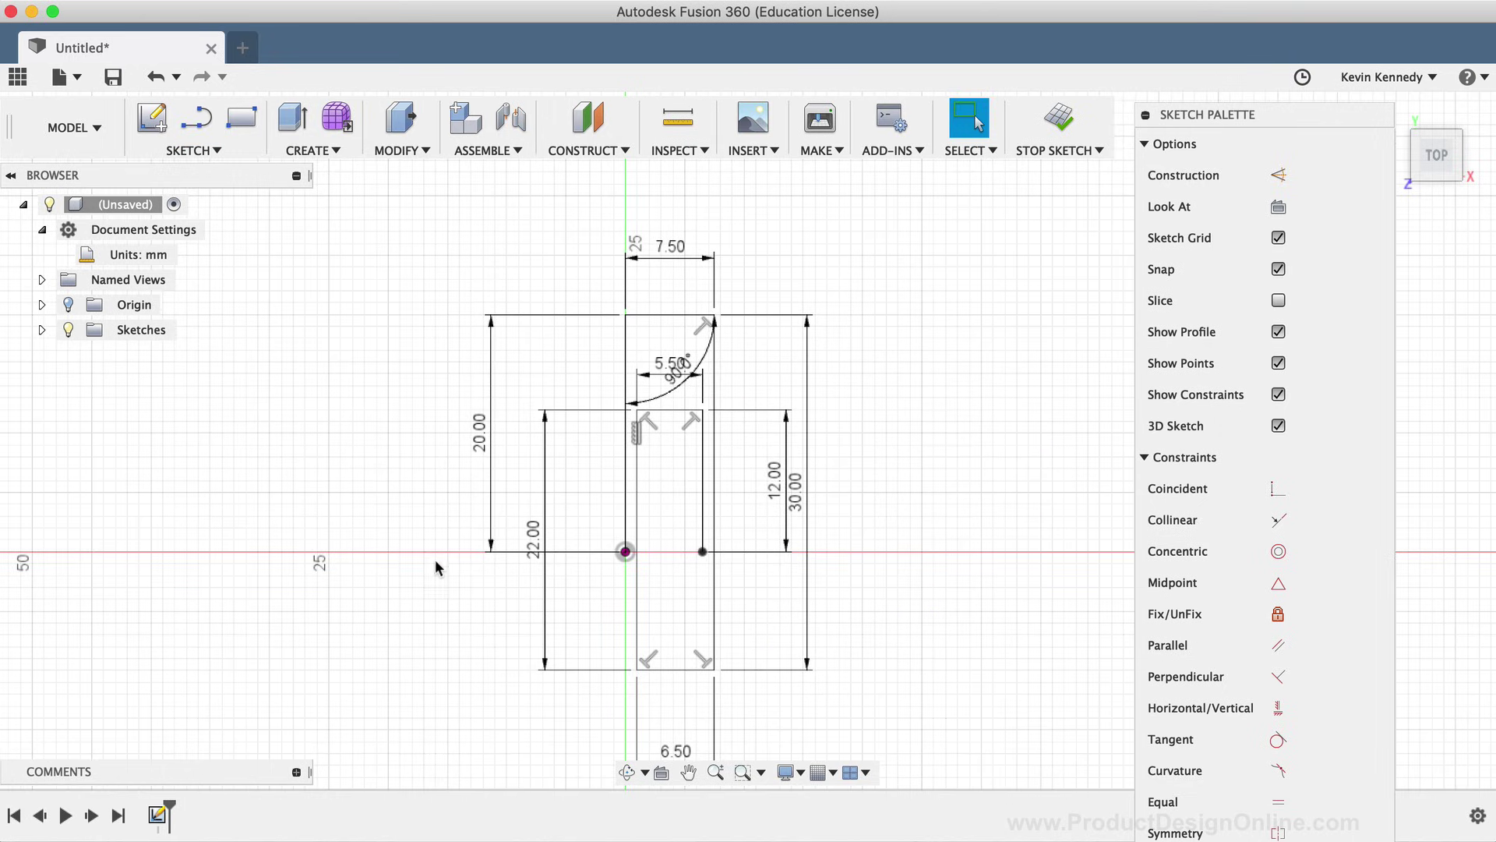
# Move the length dimensions and the 90-degree angle dimension outward so they sit clear of the sketch lines and each other
pyautogui.scroll(4, 430, 628)
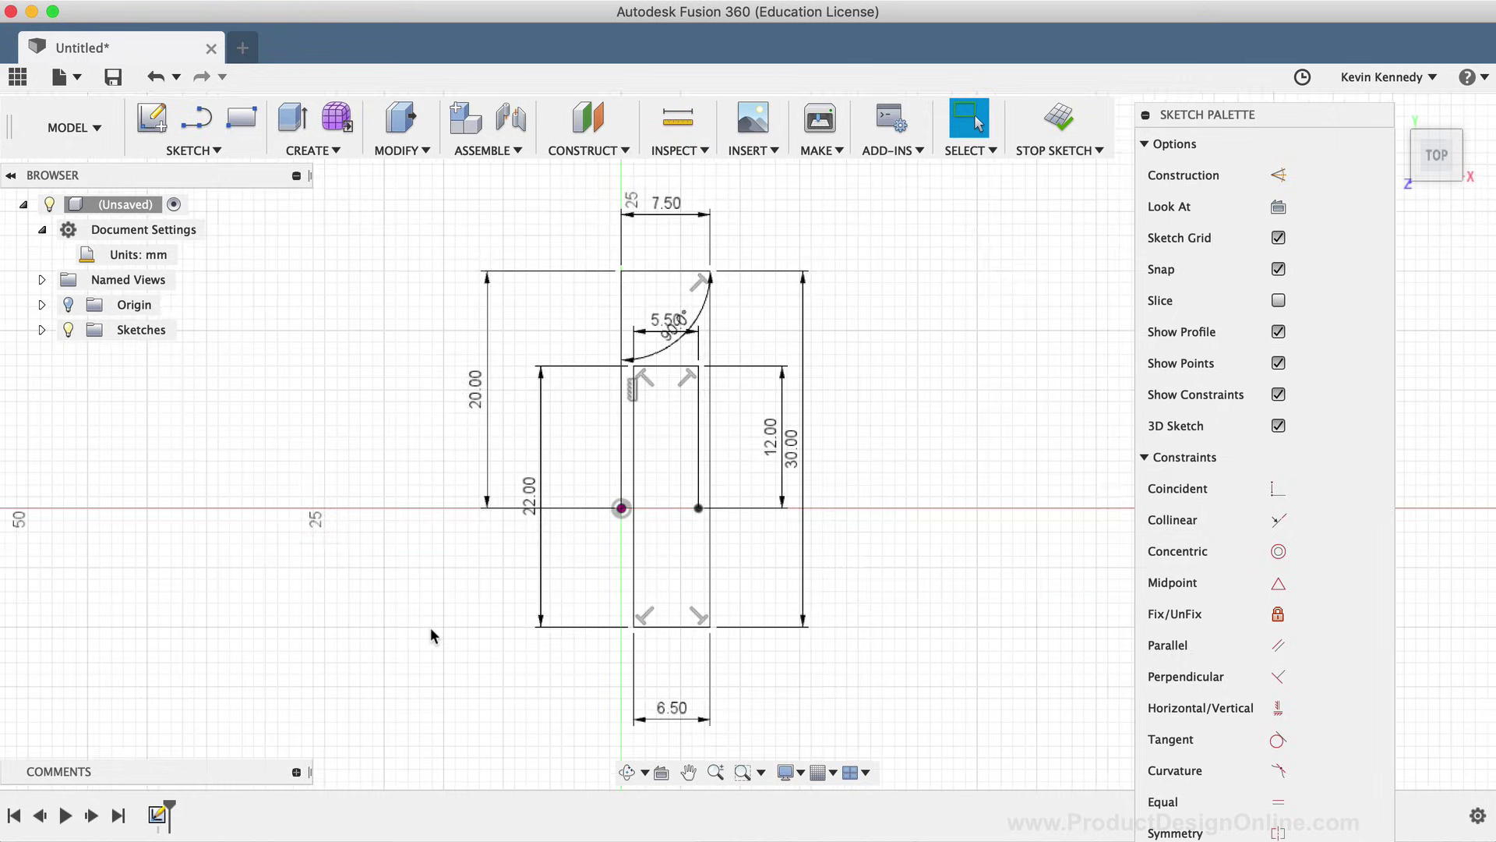
pyautogui.scroll(-4, 430, 628)
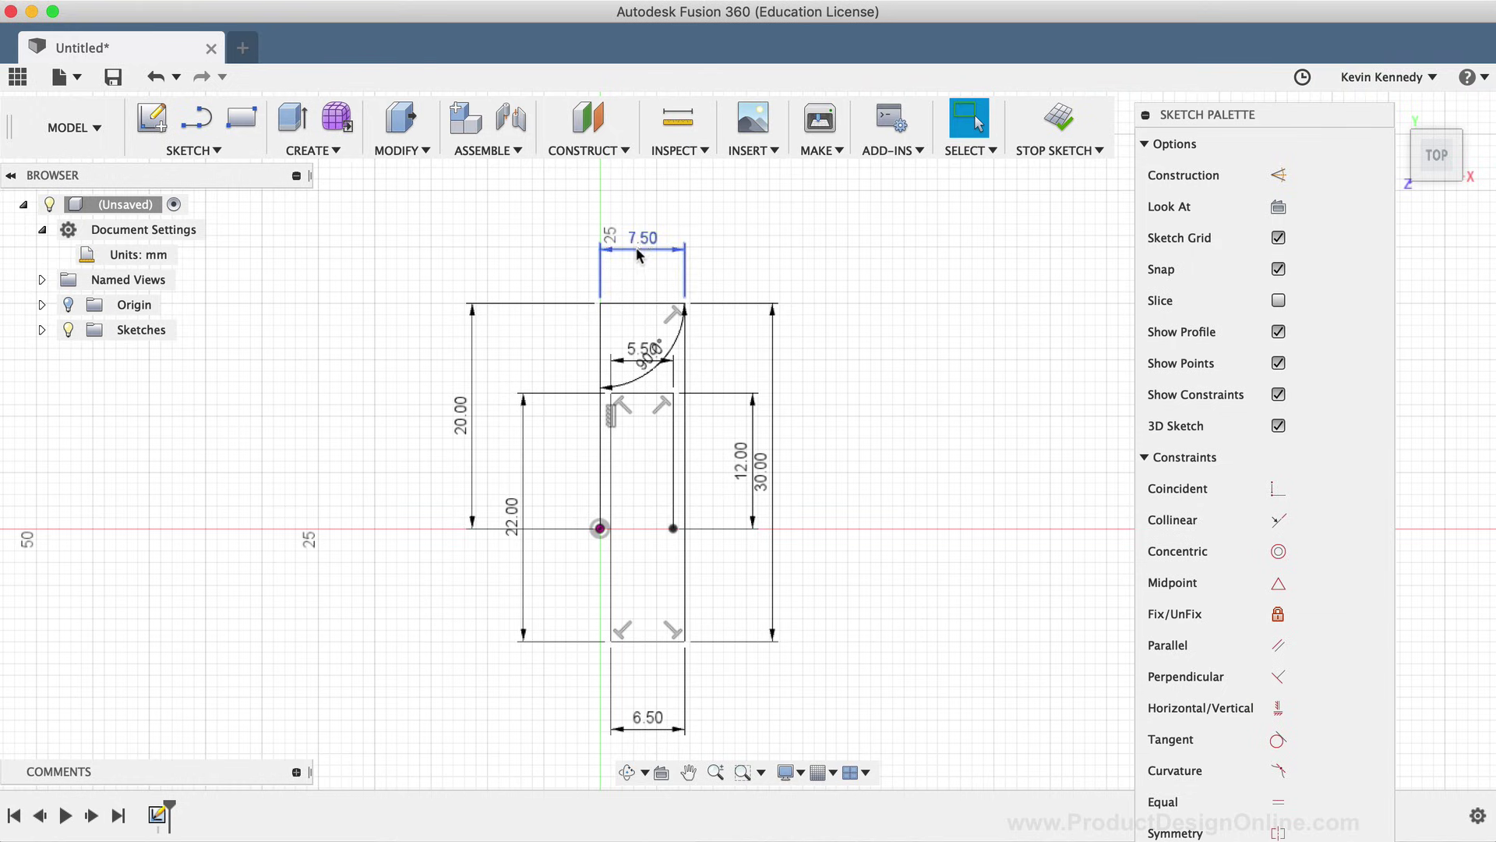
pyautogui.moveTo(643, 253); pyautogui.dragTo(643, 201)
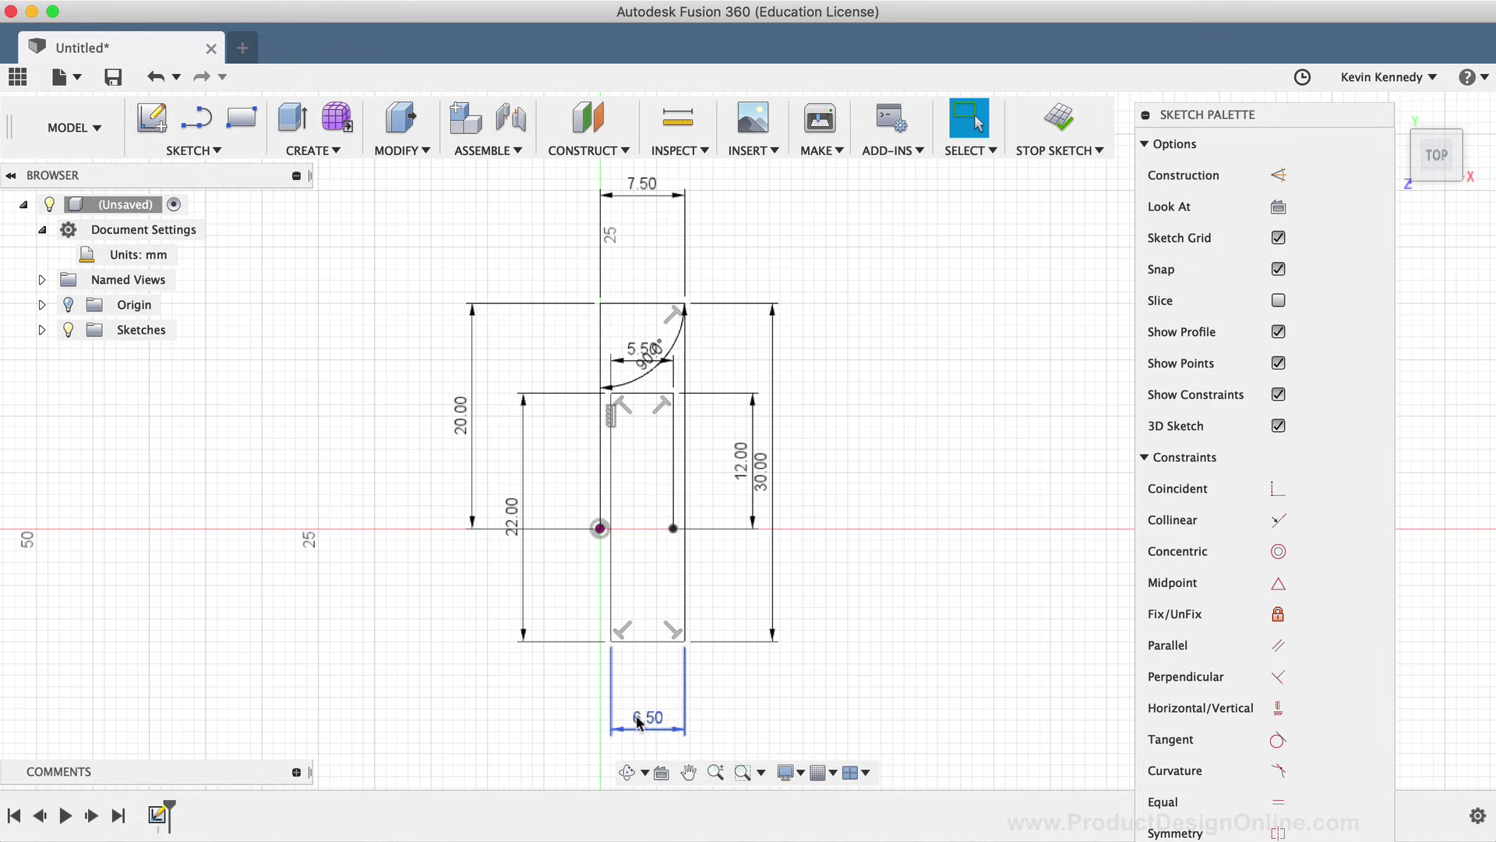
pyautogui.moveTo(646, 720); pyautogui.dragTo(639, 720)
pyautogui.moveTo(763, 494); pyautogui.dragTo(854, 480)
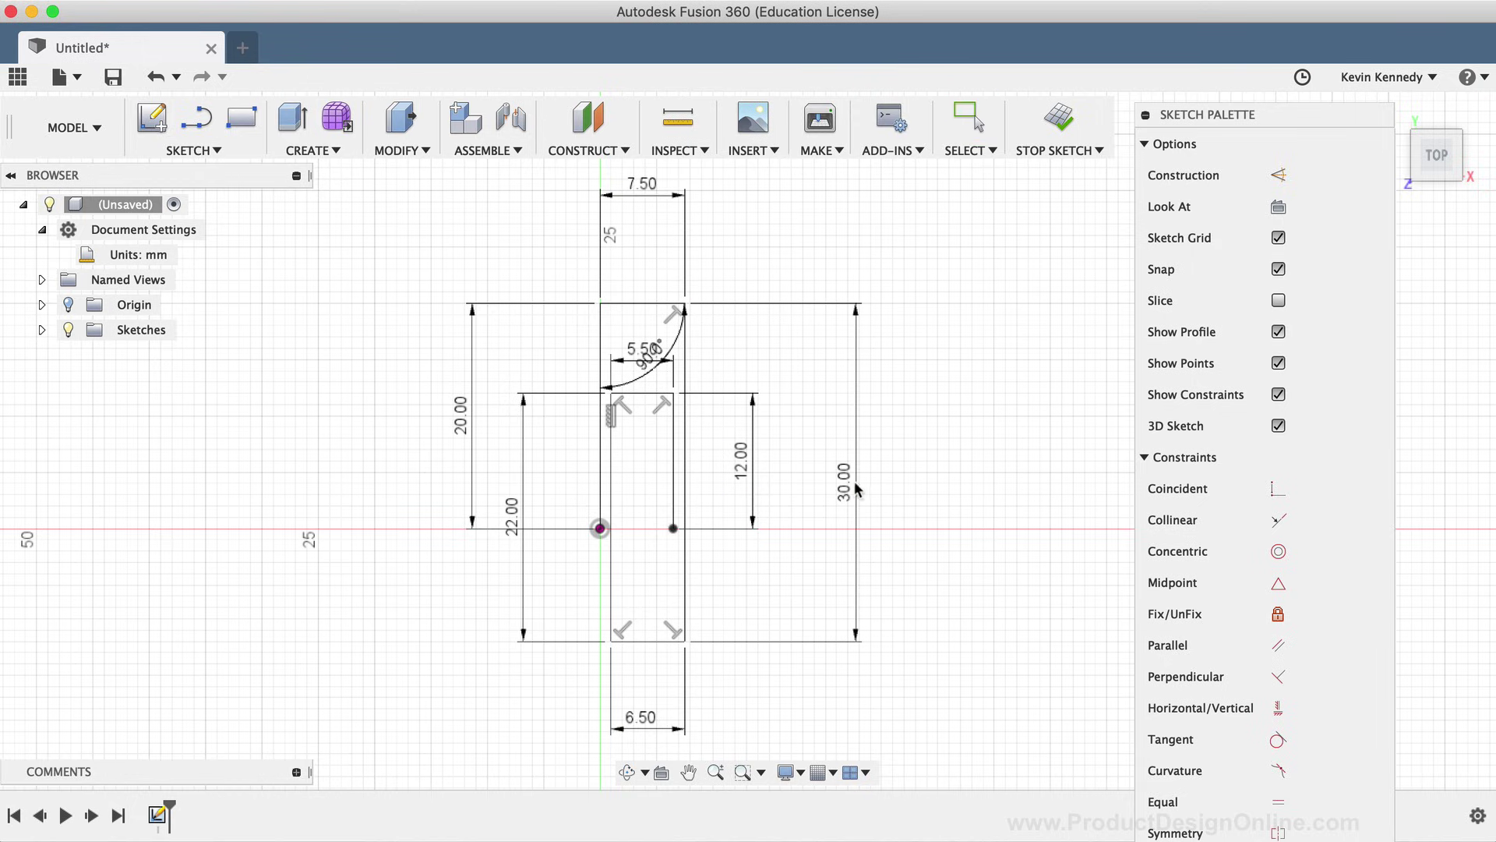
pyautogui.moveTo(756, 472); pyautogui.dragTo(823, 473)
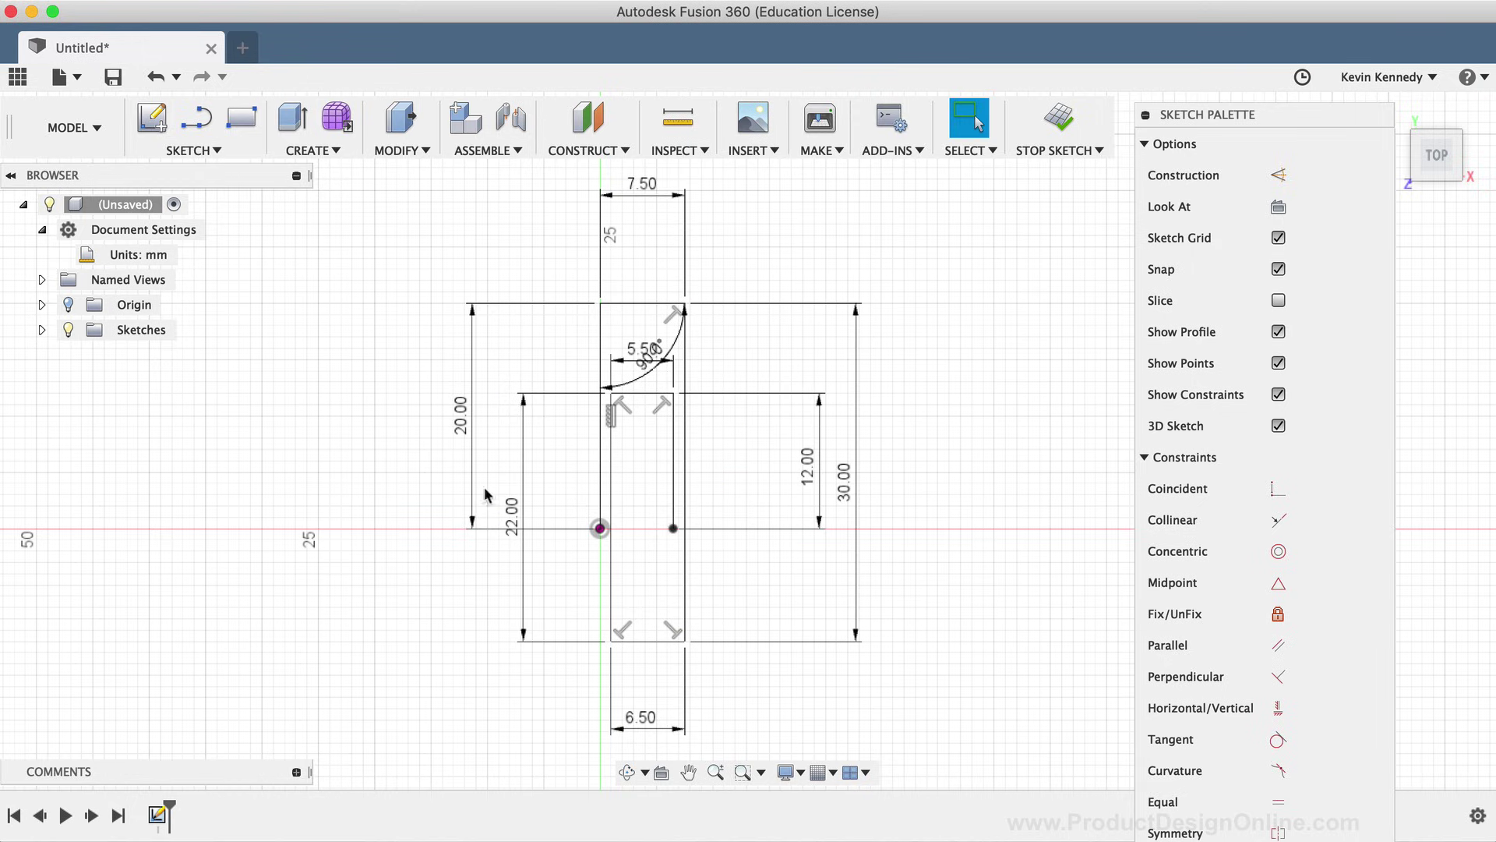
pyautogui.moveTo(460, 437); pyautogui.dragTo(310, 437)
pyautogui.moveTo(508, 511); pyautogui.dragTo(330, 501)
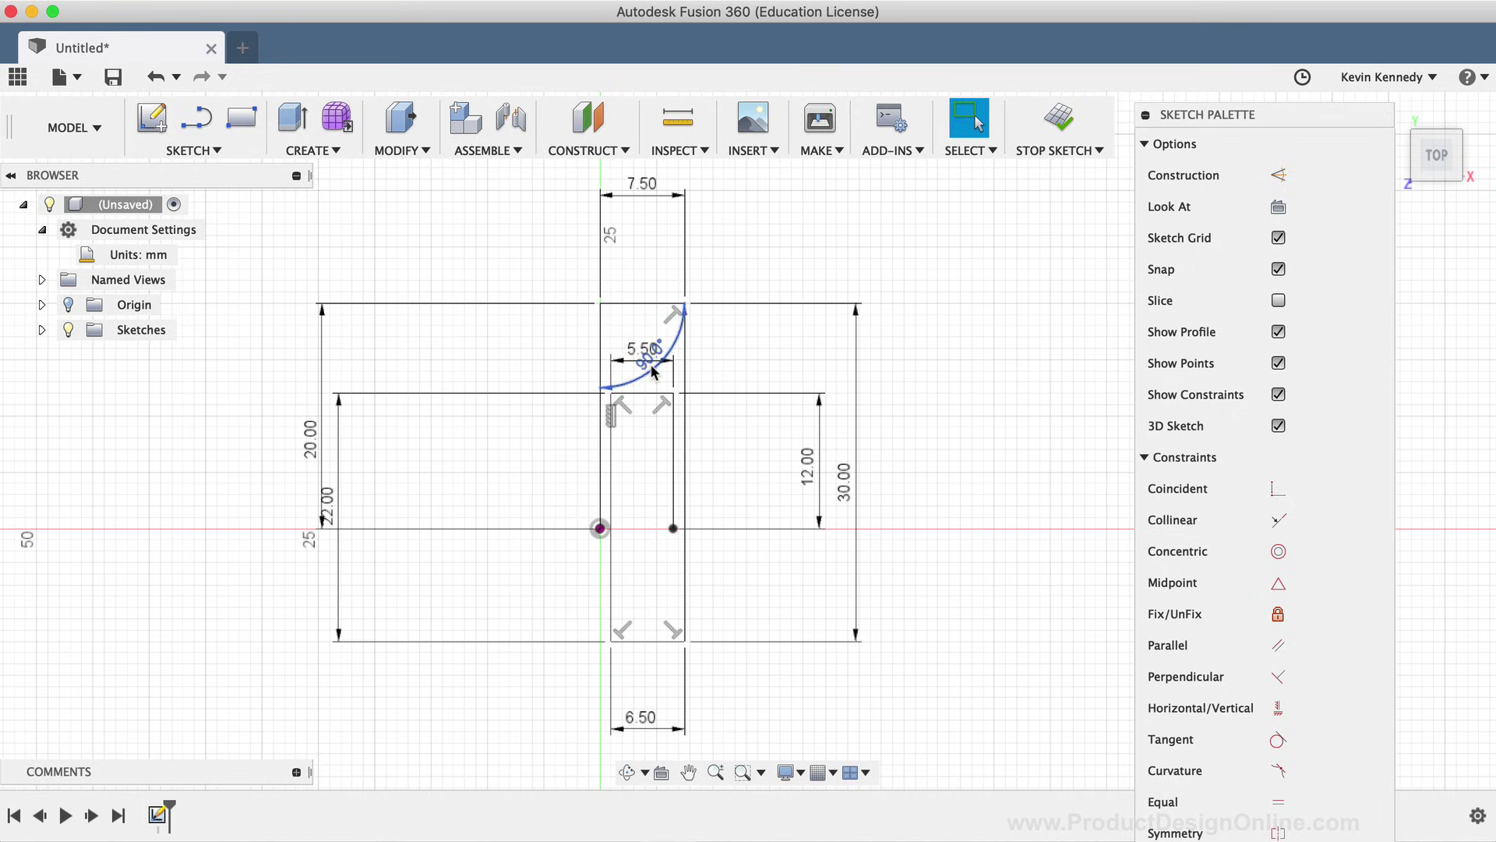
pyautogui.moveTo(639, 350); pyautogui.dragTo(516, 253)
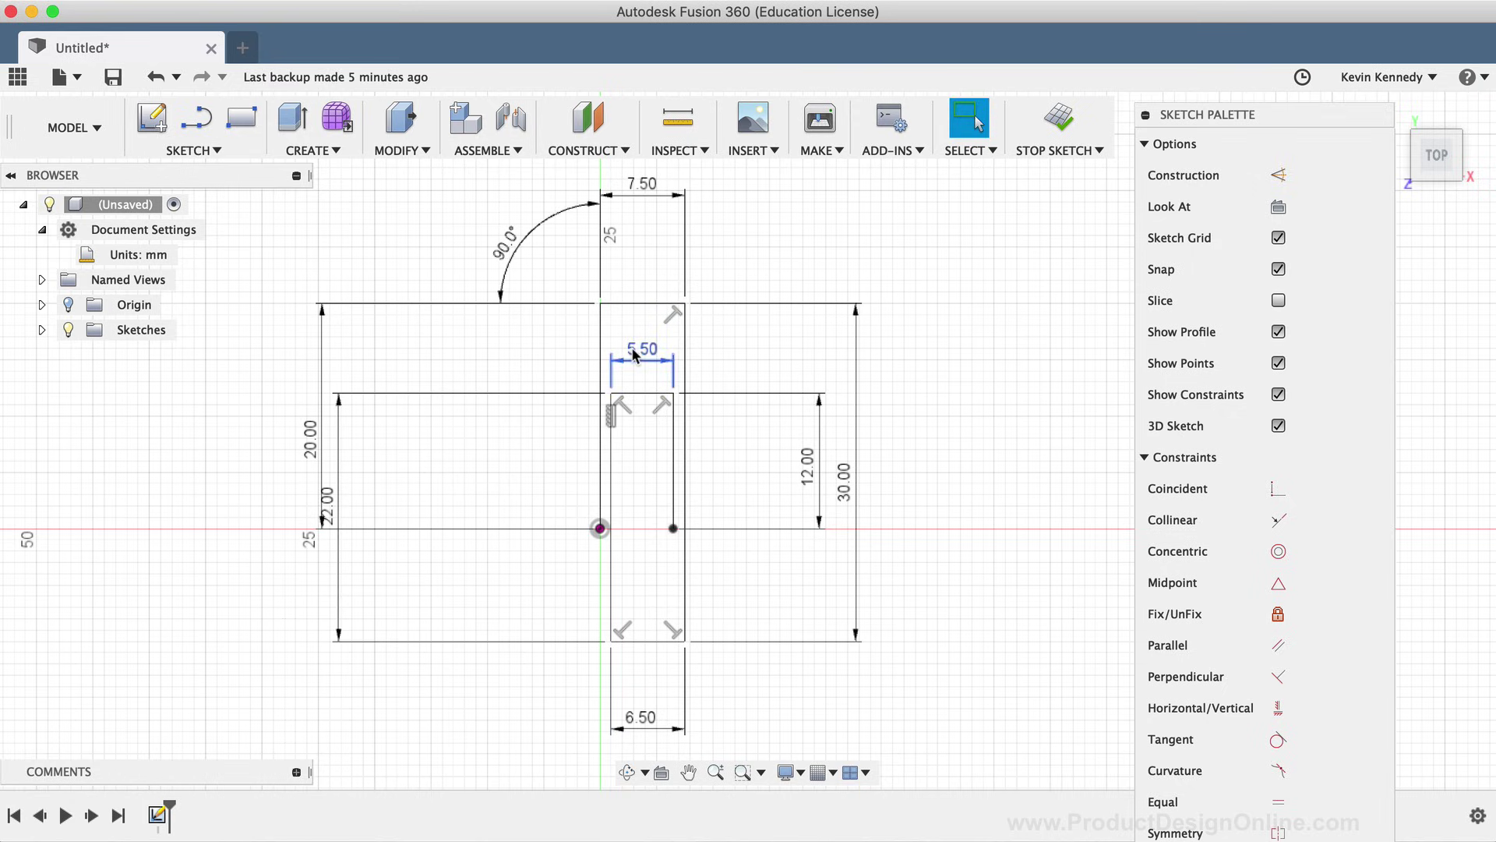
pyautogui.moveTo(632, 353); pyautogui.dragTo(637, 231)
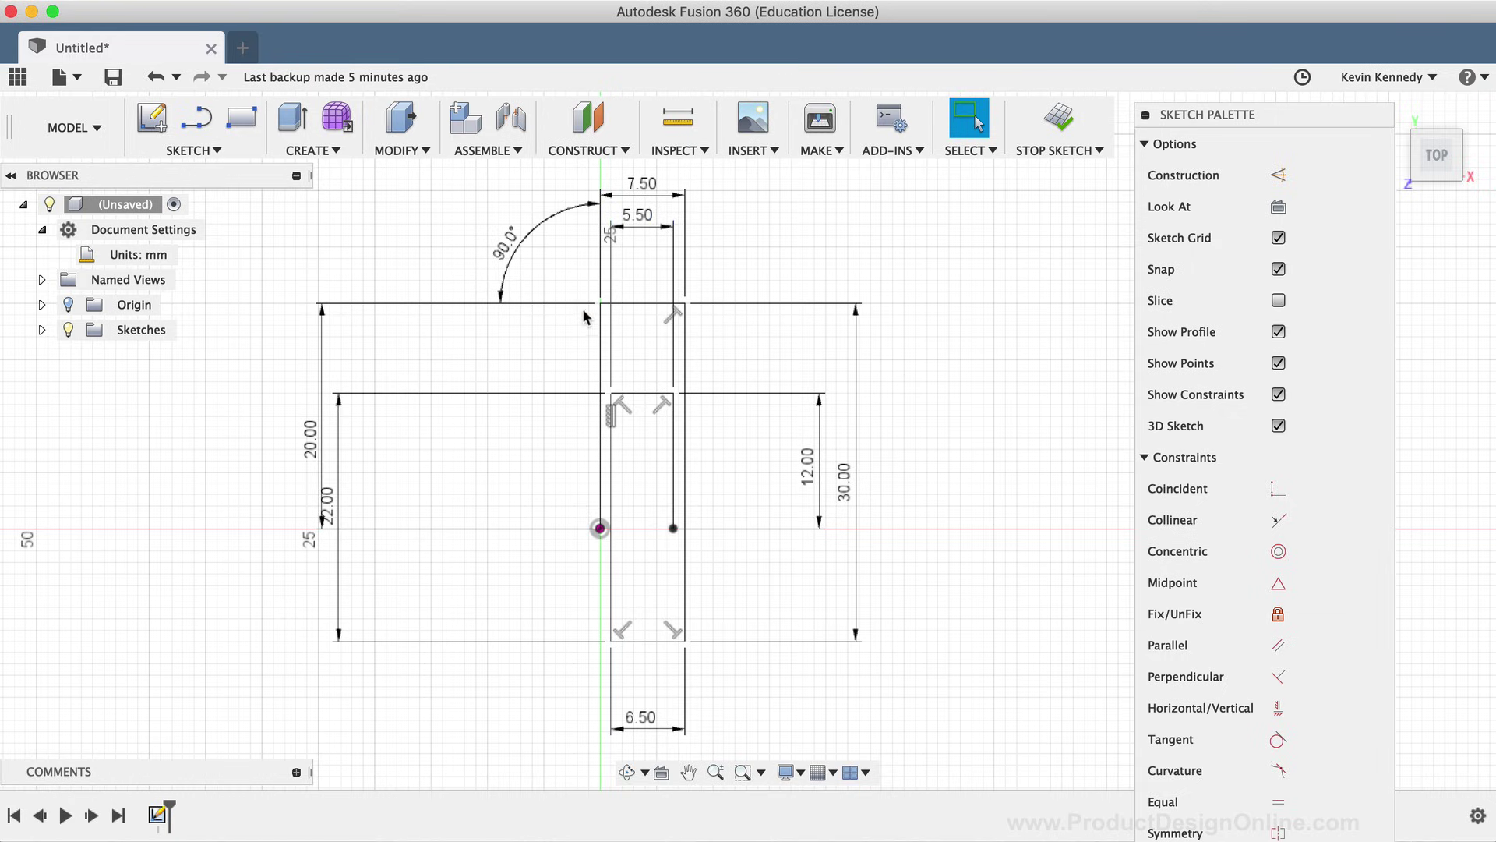
pyautogui.moveTo(582, 290)
pyautogui.mouseDown()
pyautogui.moveTo(680, 474)
pyautogui.moveTo(704, 675)
pyautogui.mouseUp()
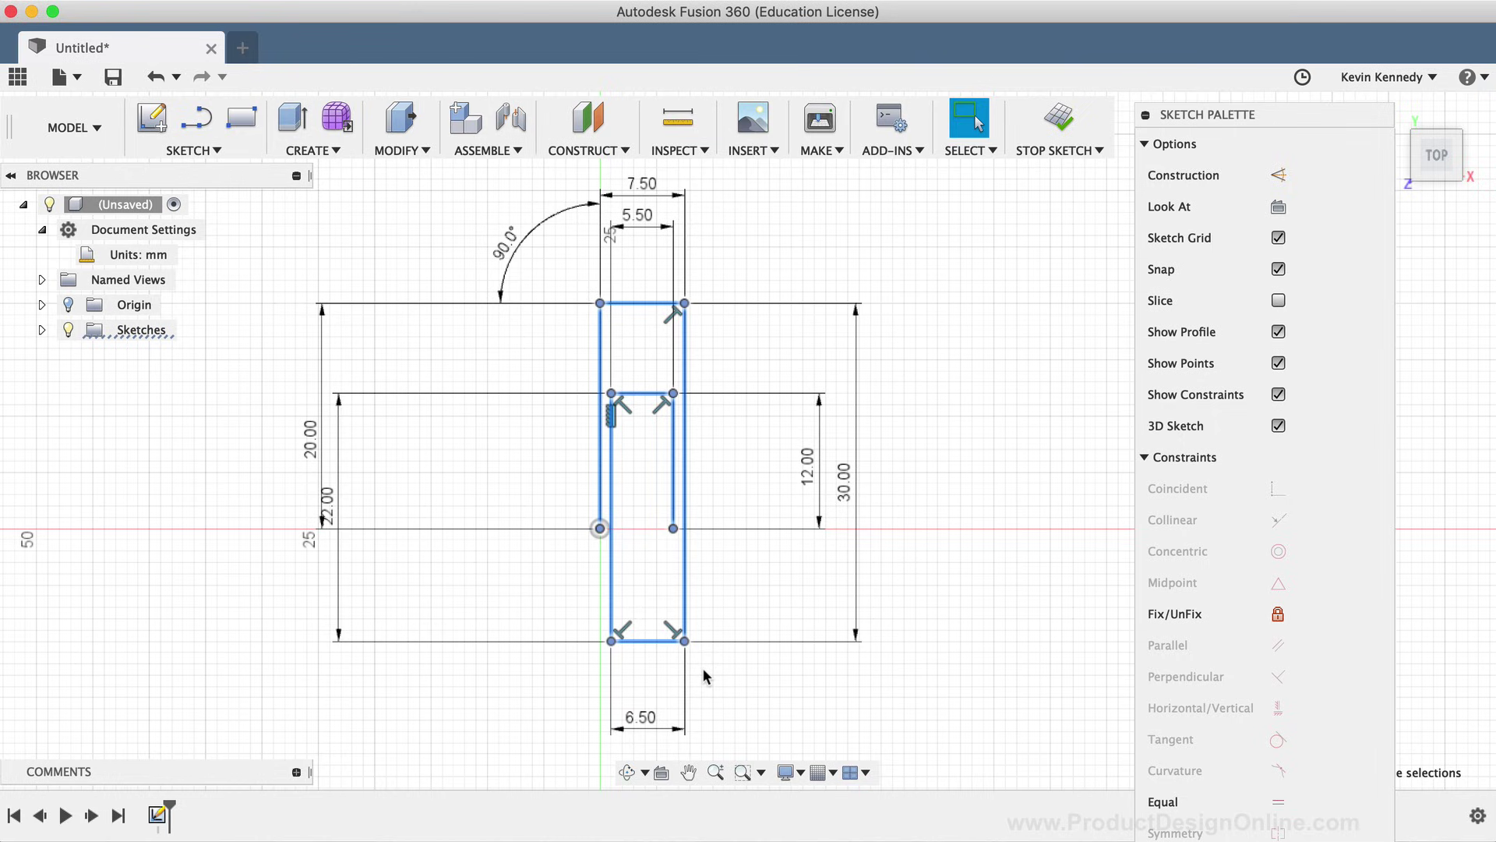
pyautogui.click(703, 671)
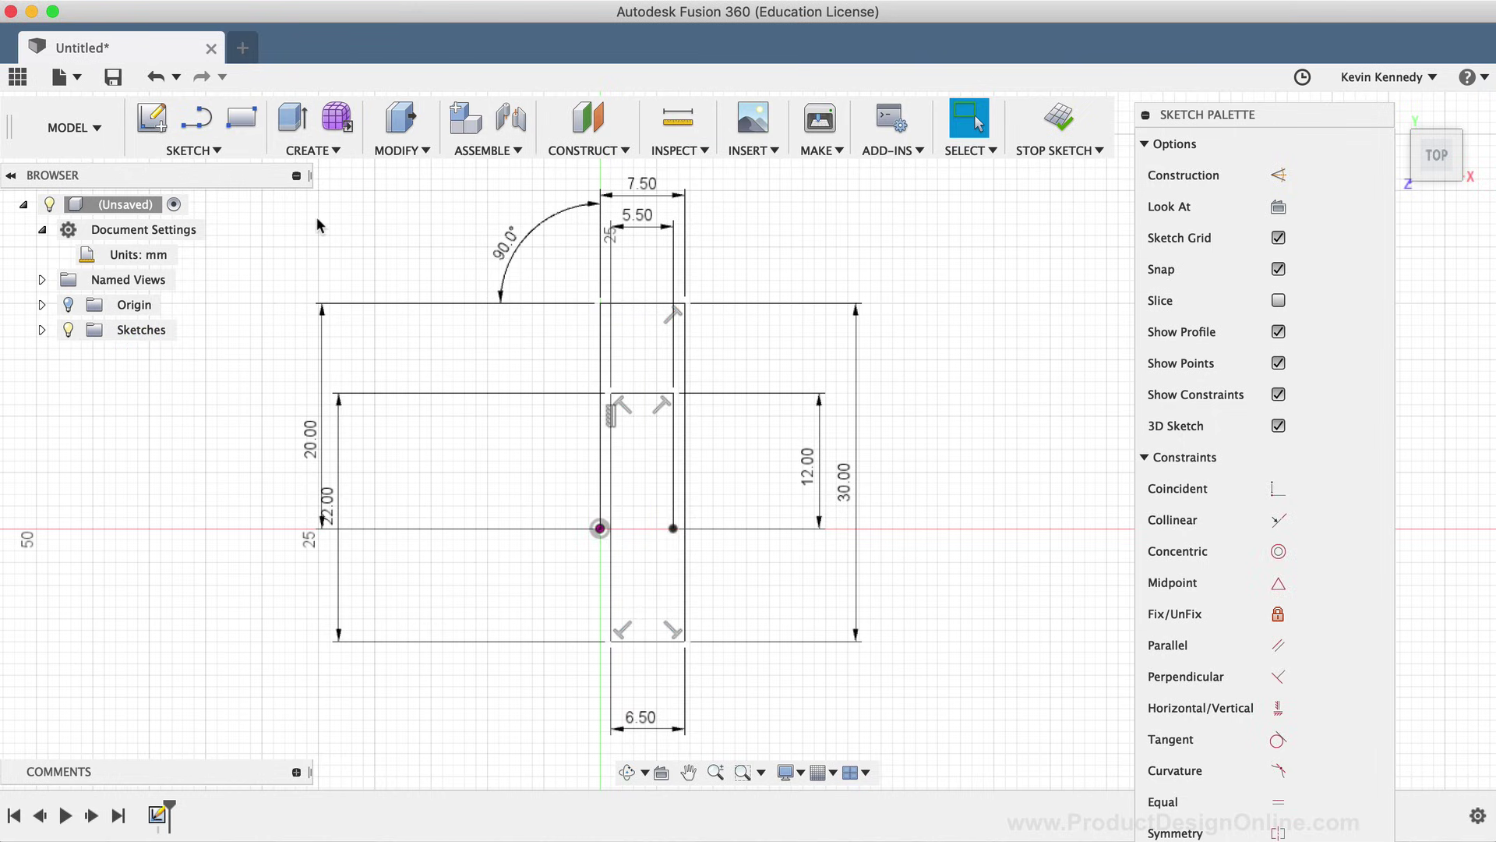
pyautogui.click(399, 150)
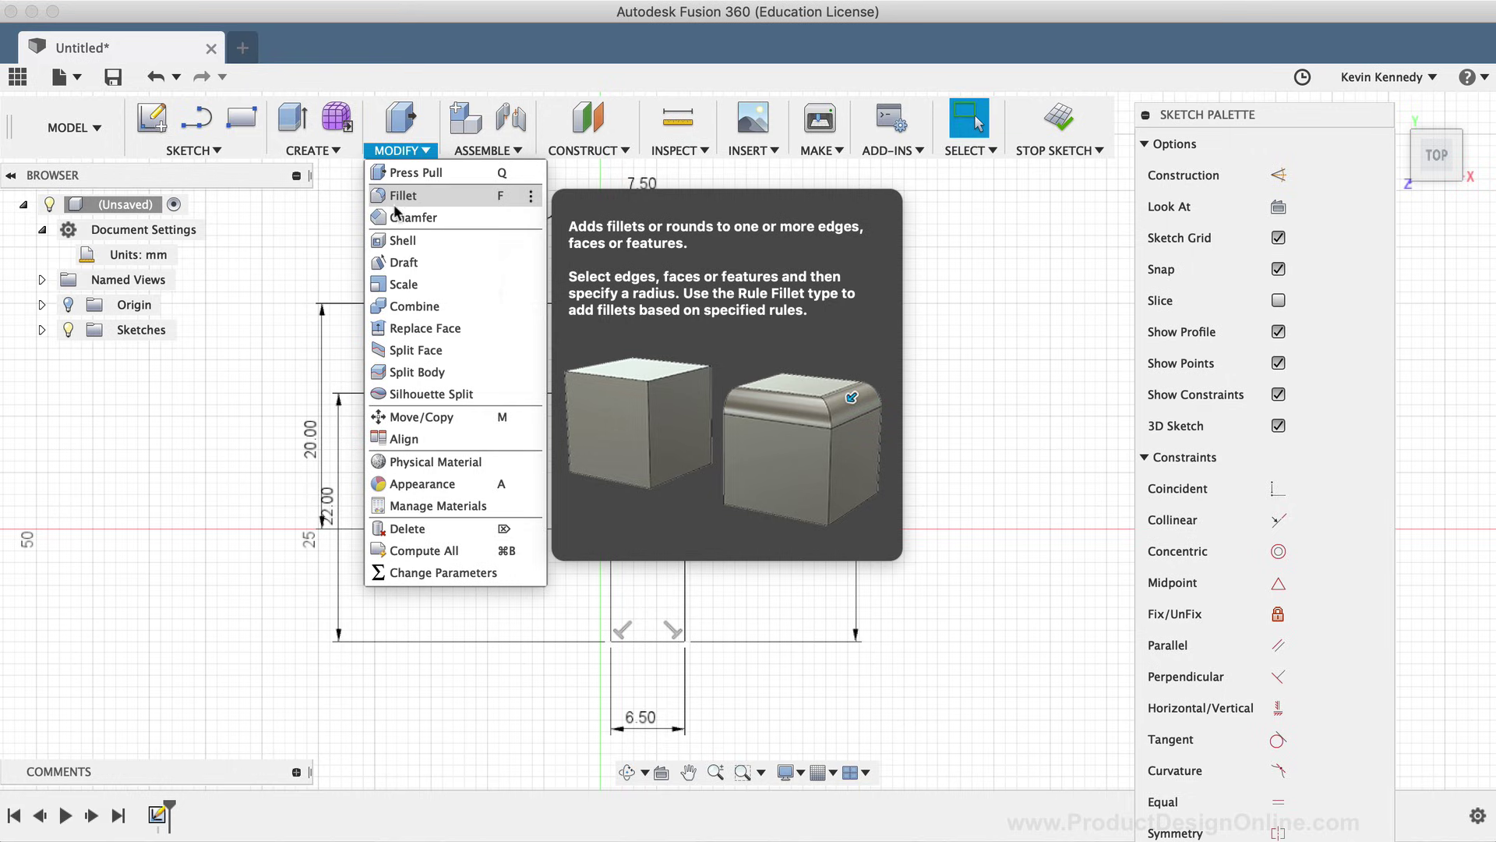
pyautogui.click(308, 230)
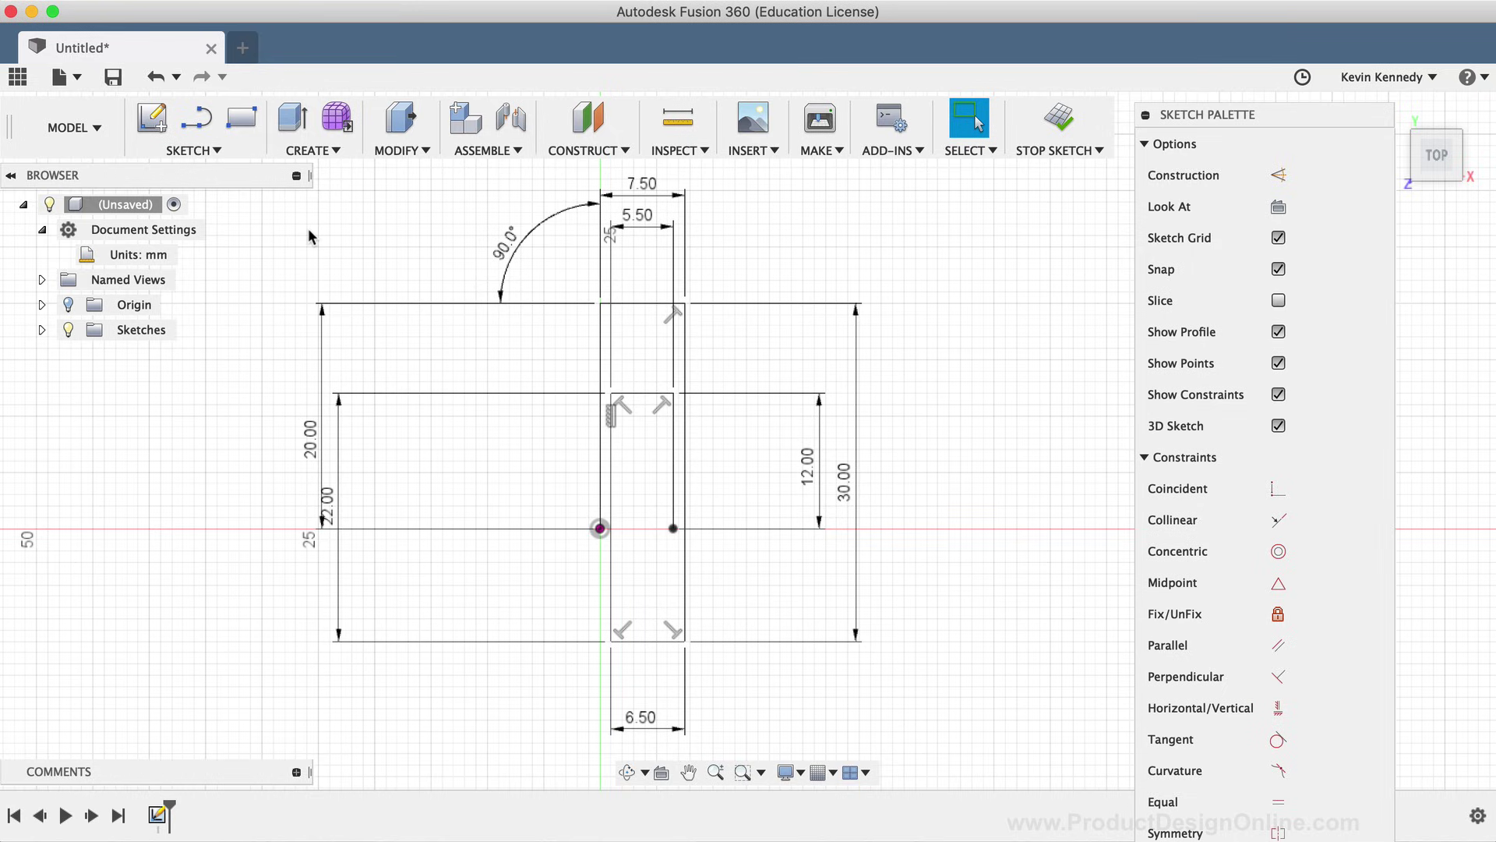
pyautogui.click(214, 149)
# Apply a sketch Fillet with a 3.75 mm radius to both ends of the 7.5 mm line at the top of the path
pyautogui.press('s')
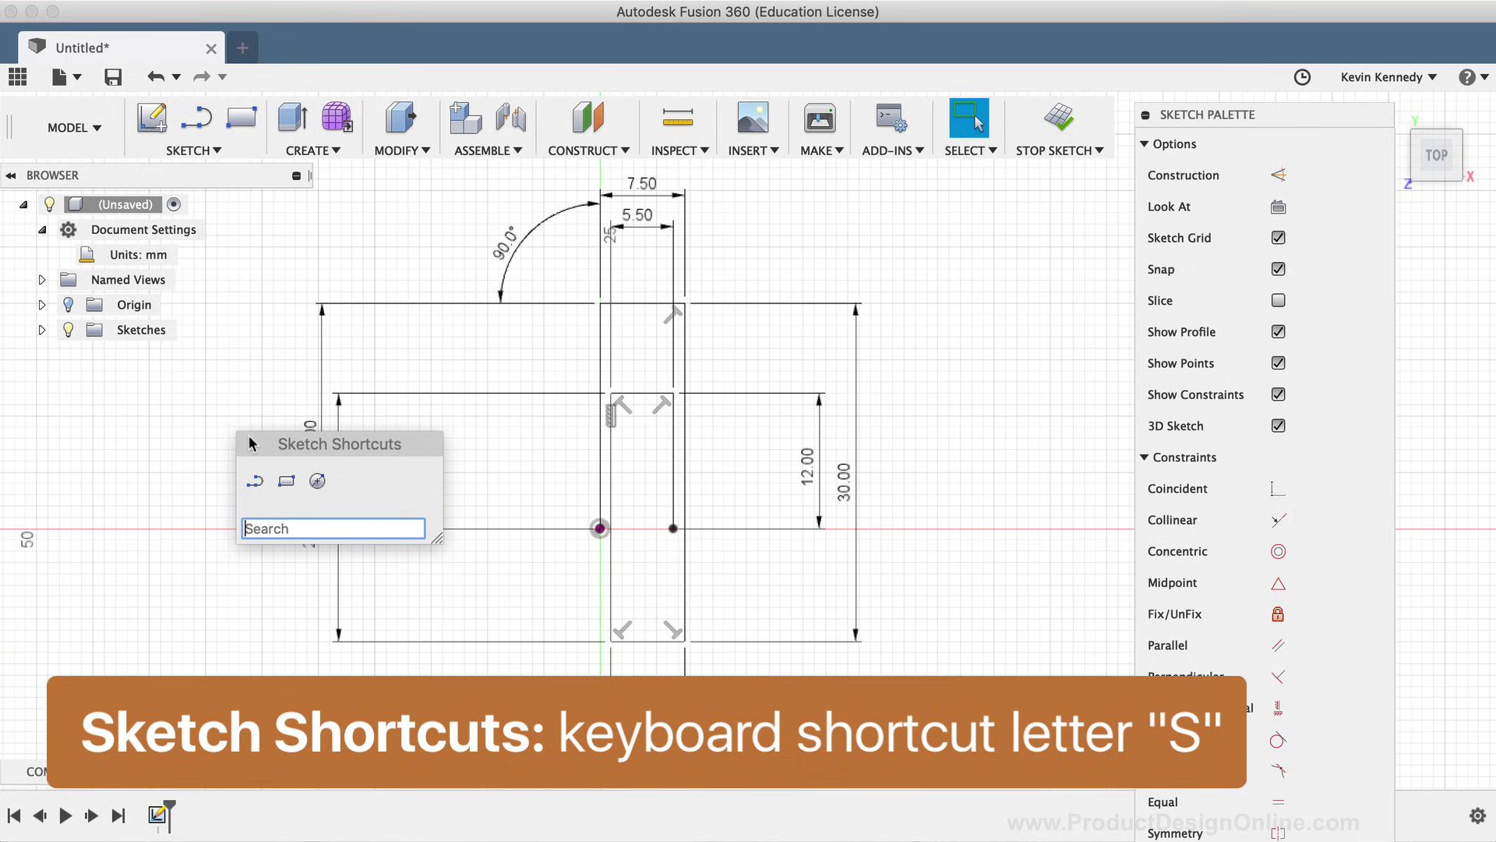
pyautogui.write('fil')
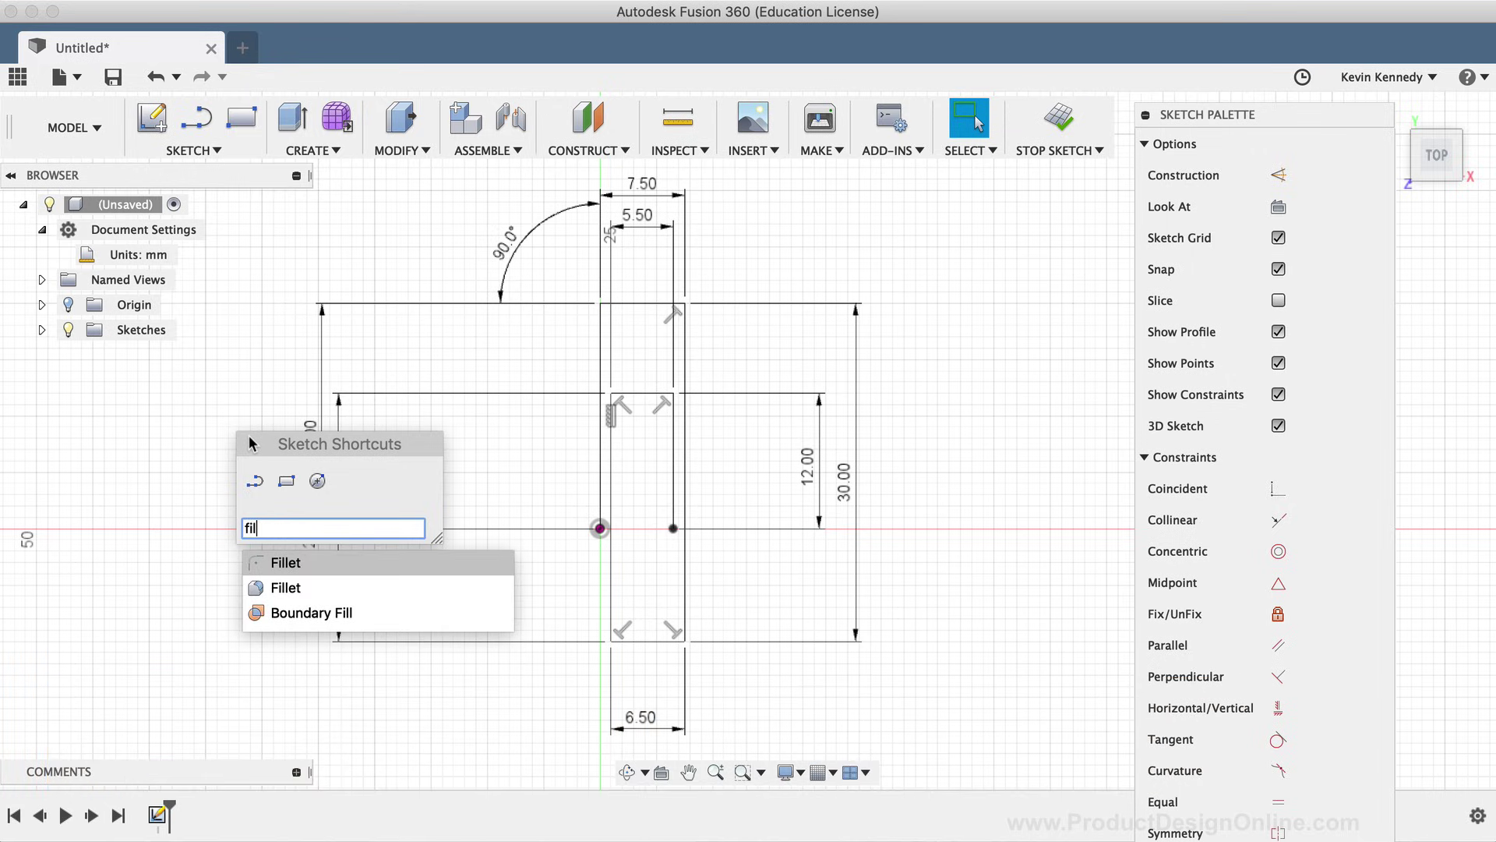
pyautogui.write('let')
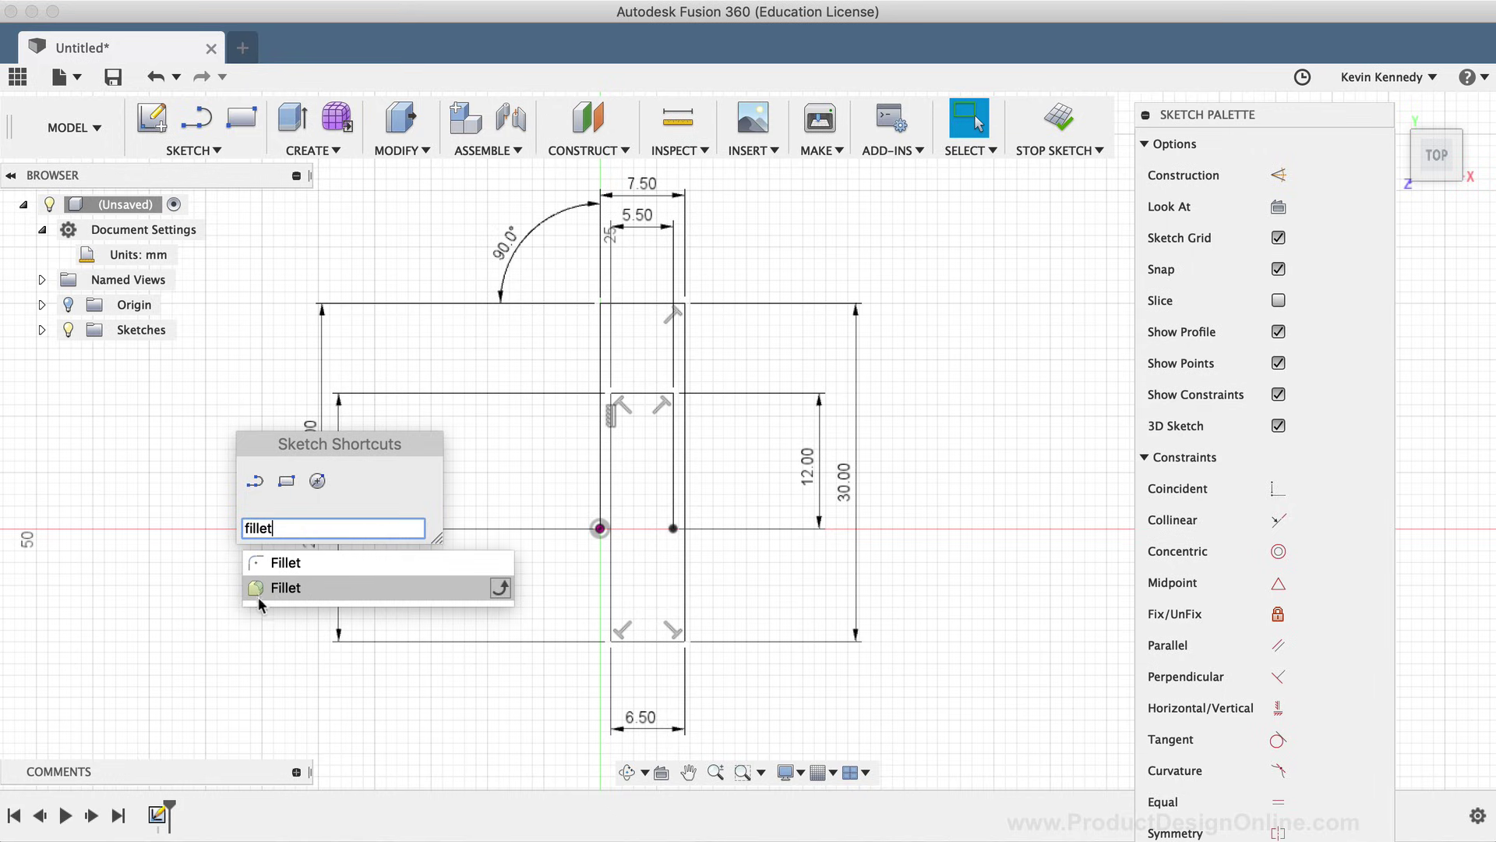
pyautogui.click(314, 562)
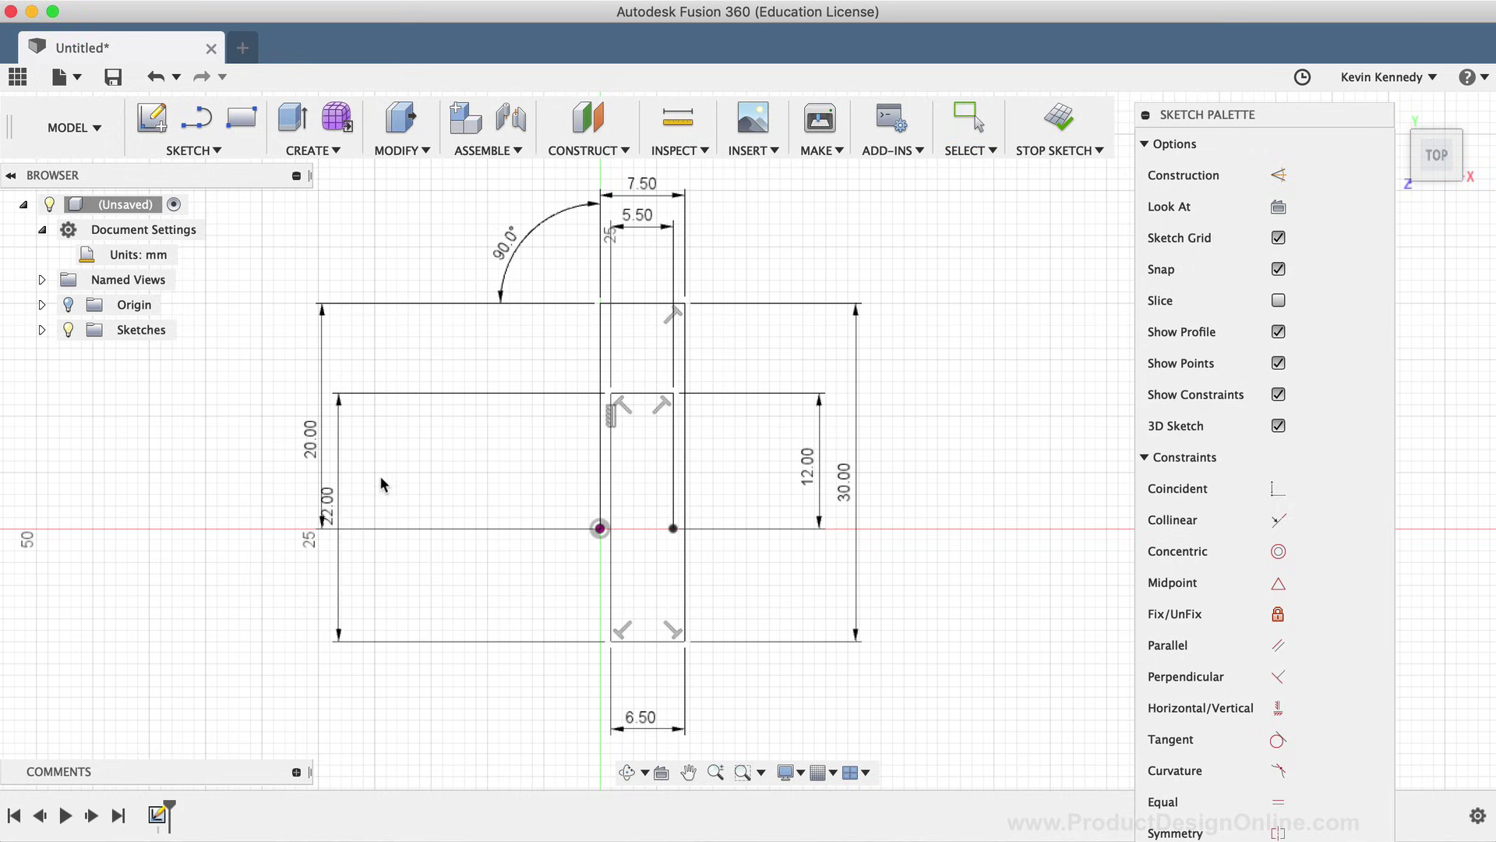
pyautogui.click(597, 305)
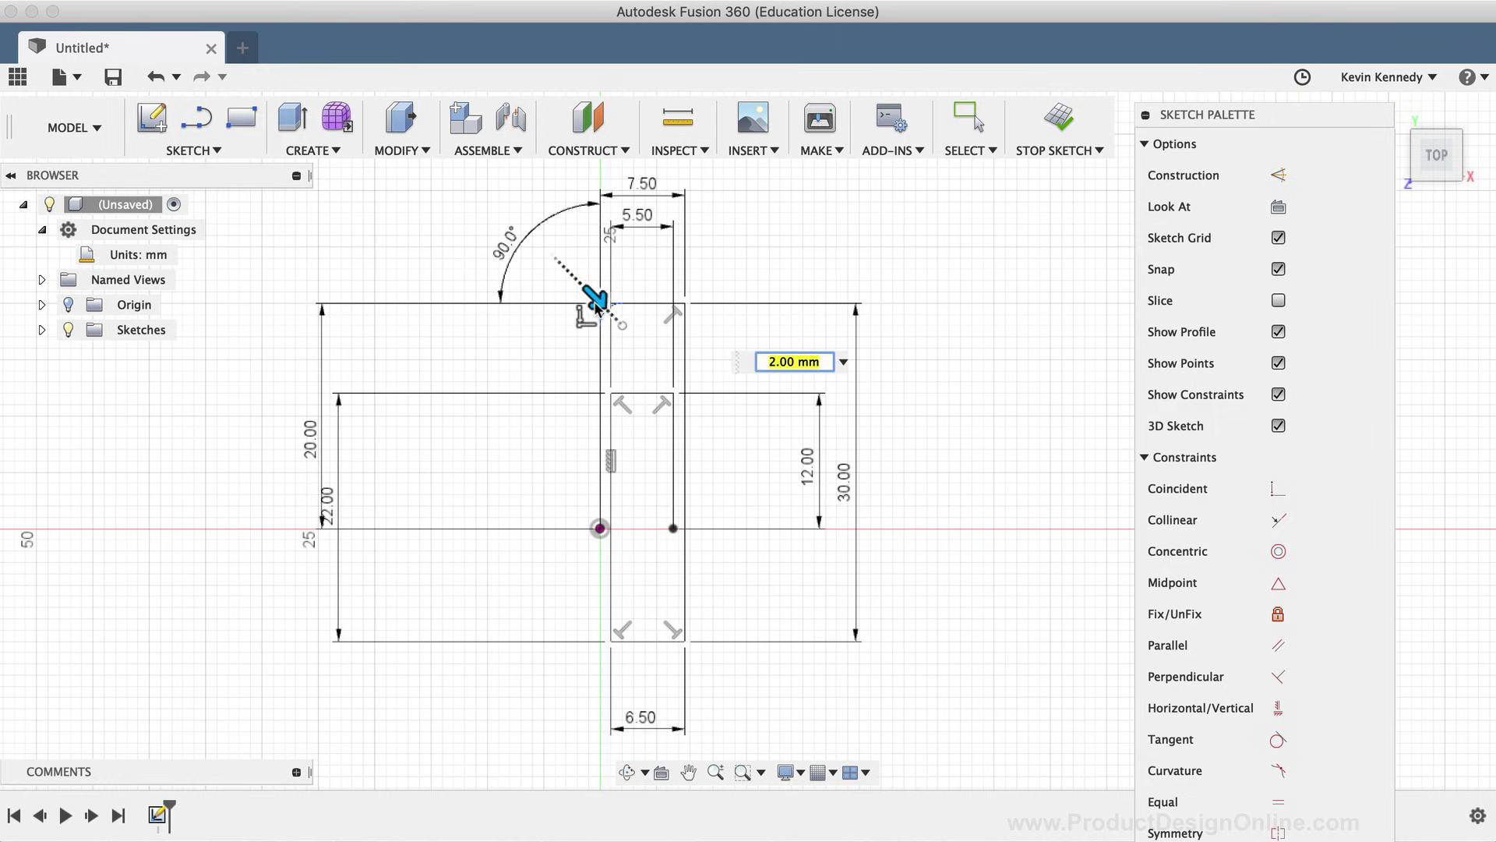
pyautogui.click(681, 302)
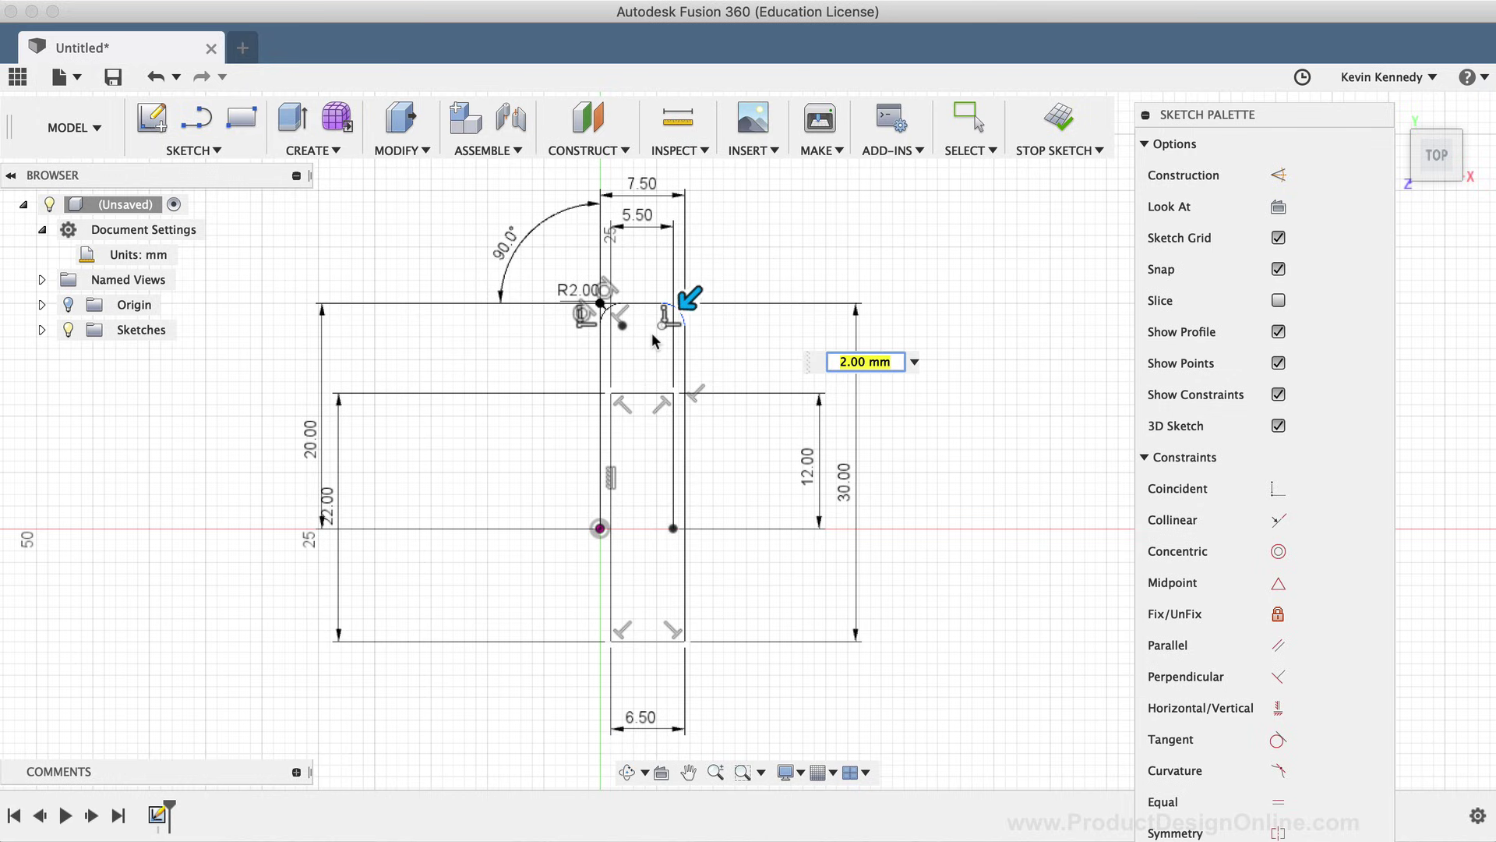
pyautogui.write('3.2')
pyautogui.press('BackSpace')
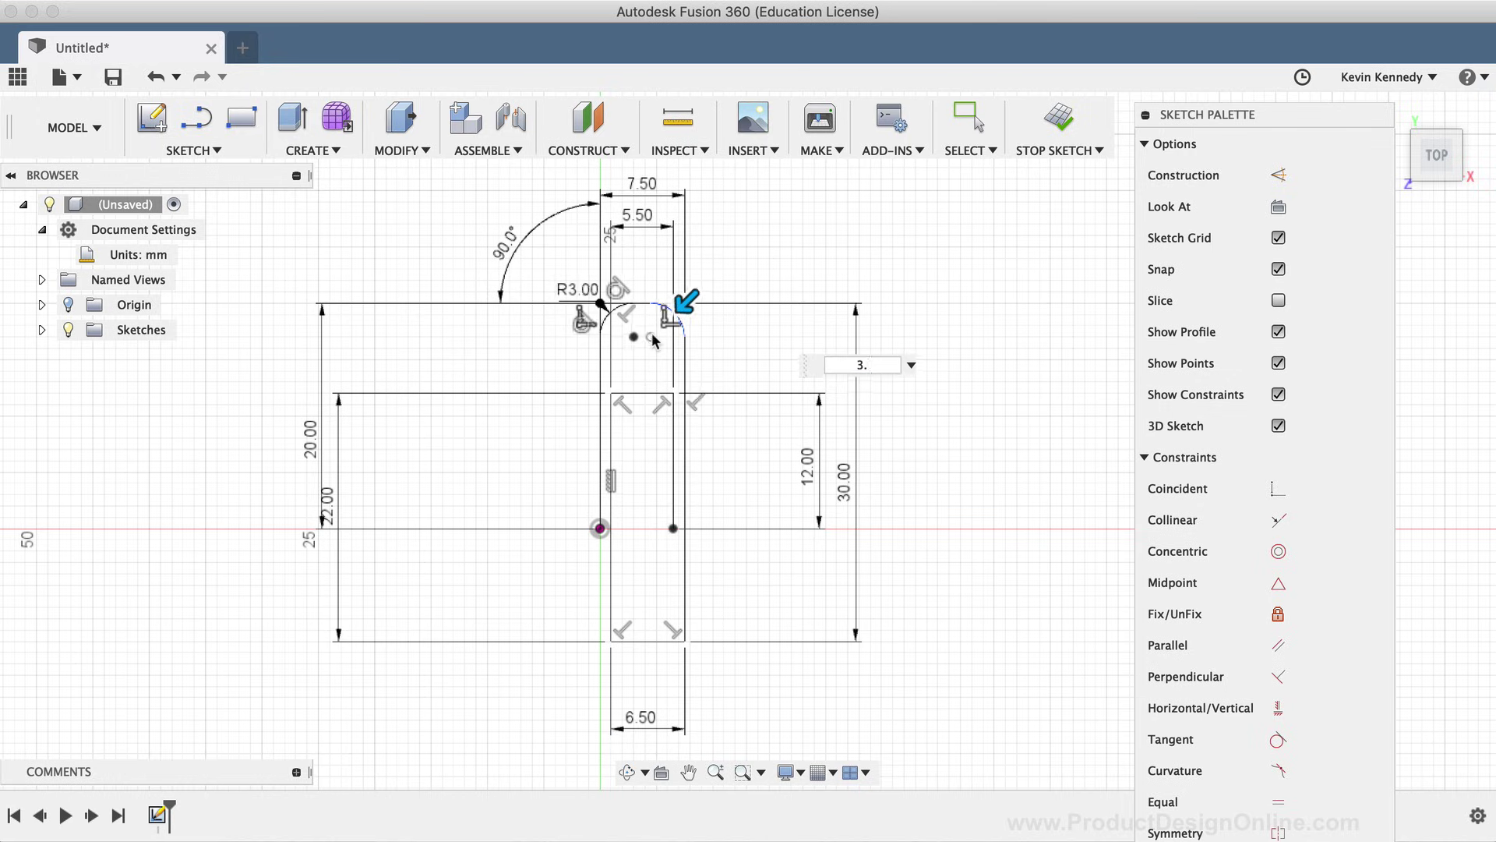
pyautogui.write('75')
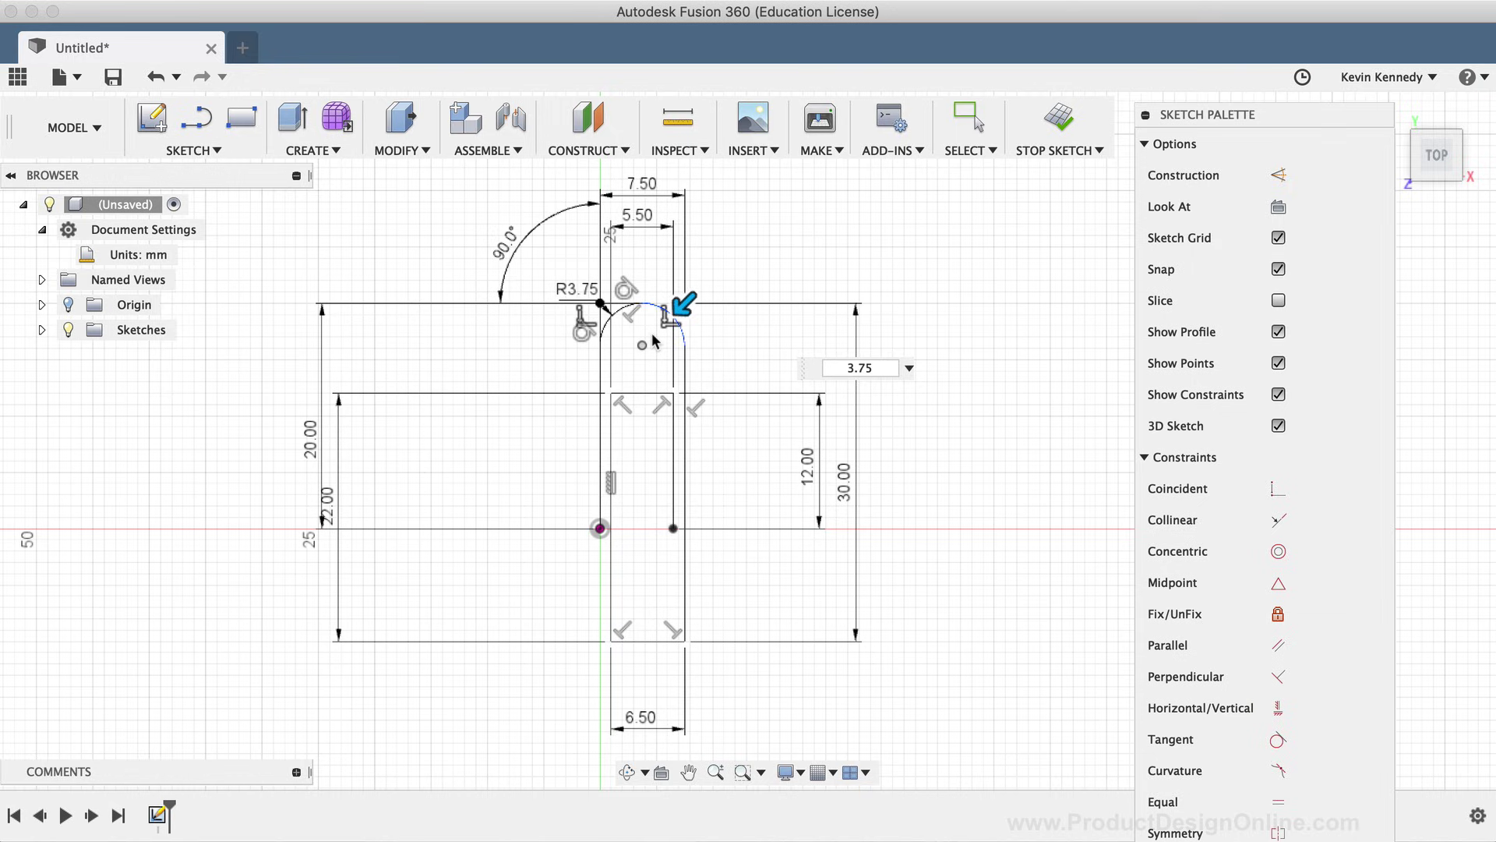
pyautogui.press('Return')
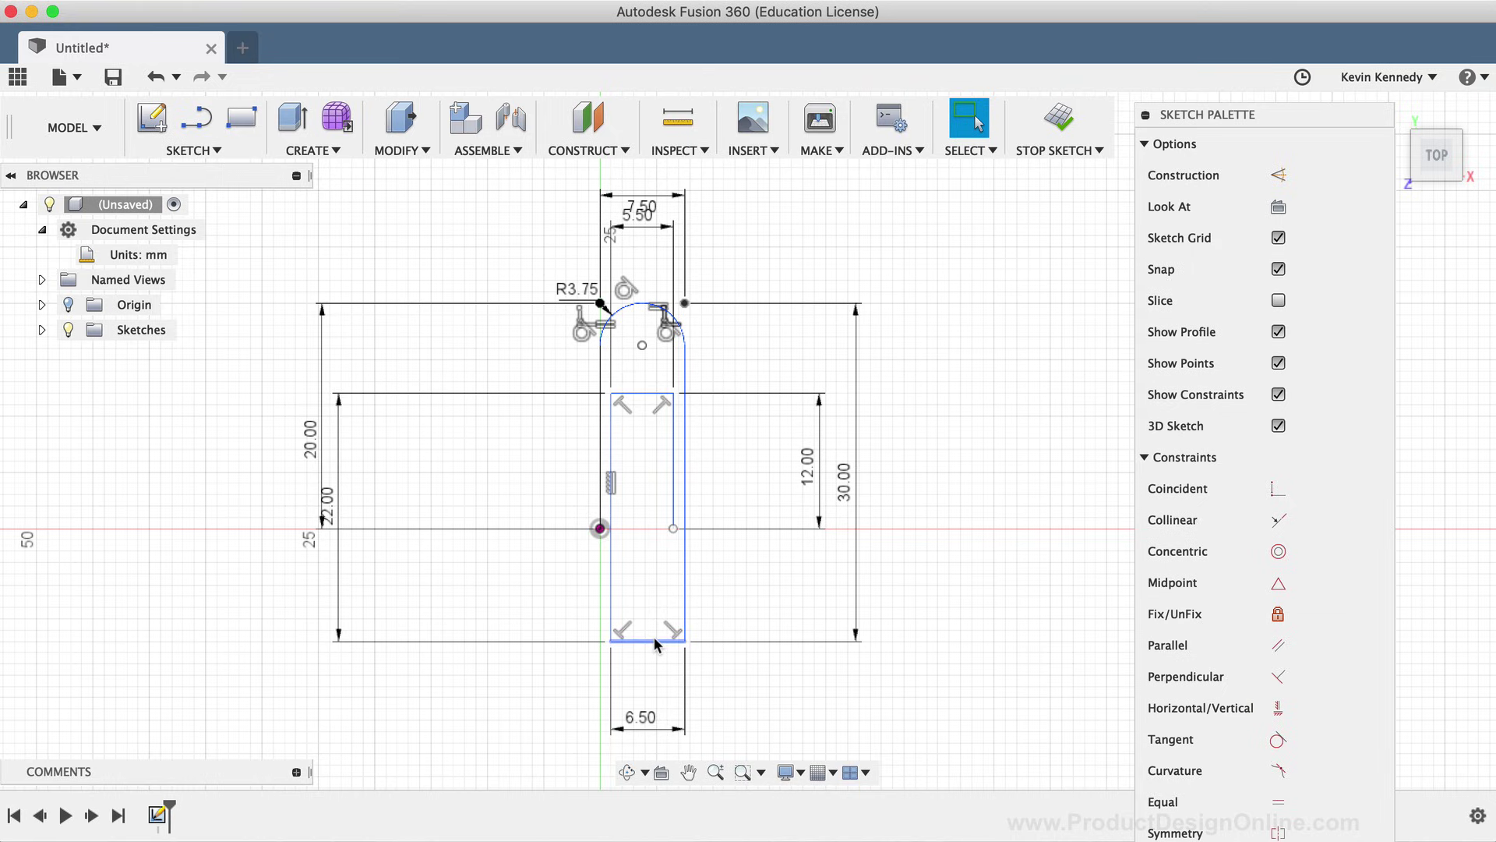
# Try a 3.25 mm sketch Fillet on both ends of the 6.5 mm line at the bottom of the path, and undo it
pyautogui.rightClick(745, 667)
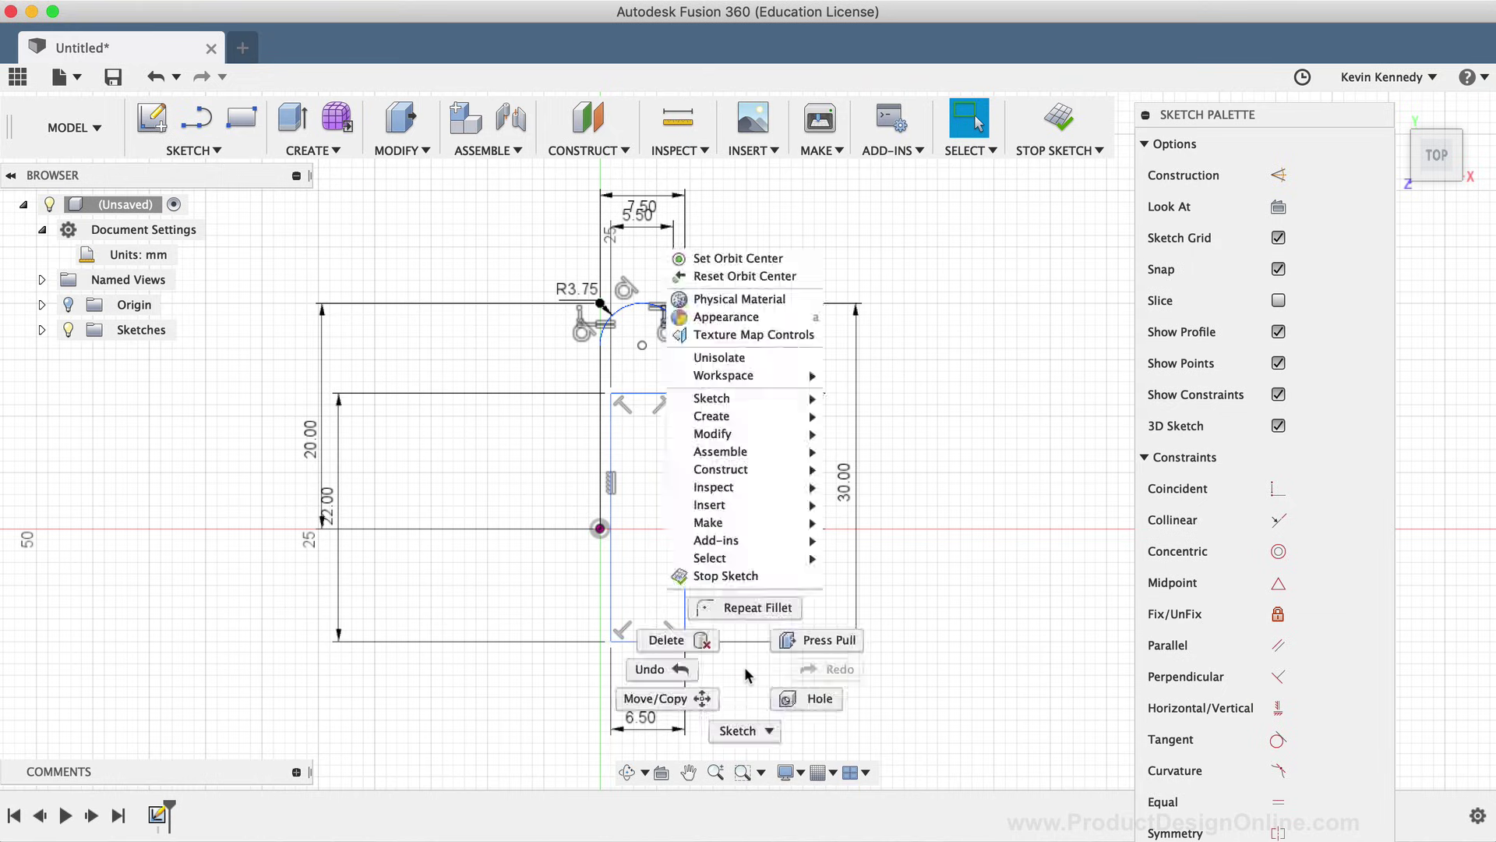
pyautogui.click(744, 611)
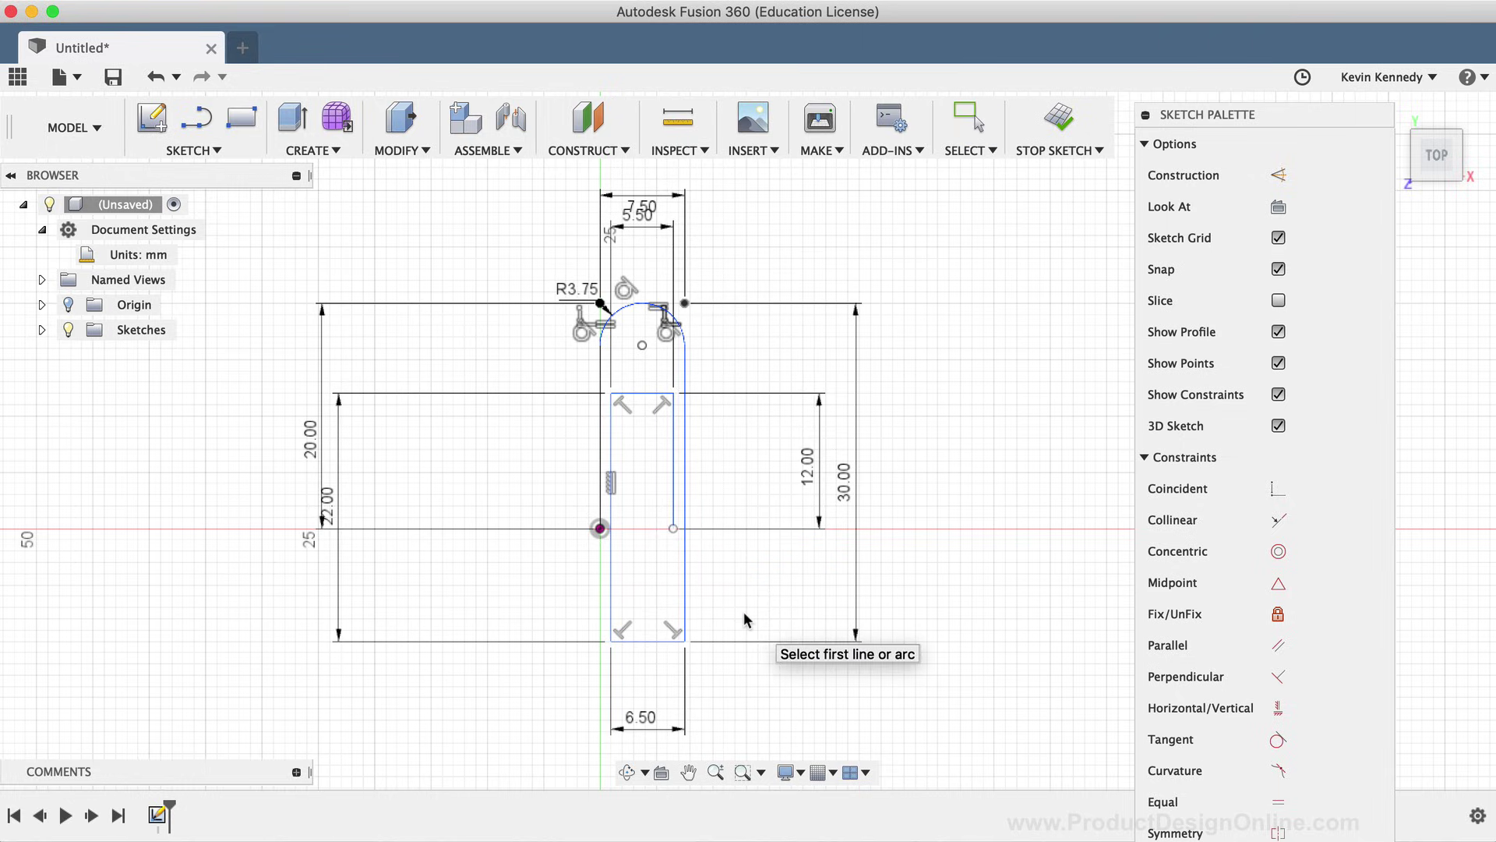
pyautogui.rightClick(709, 653)
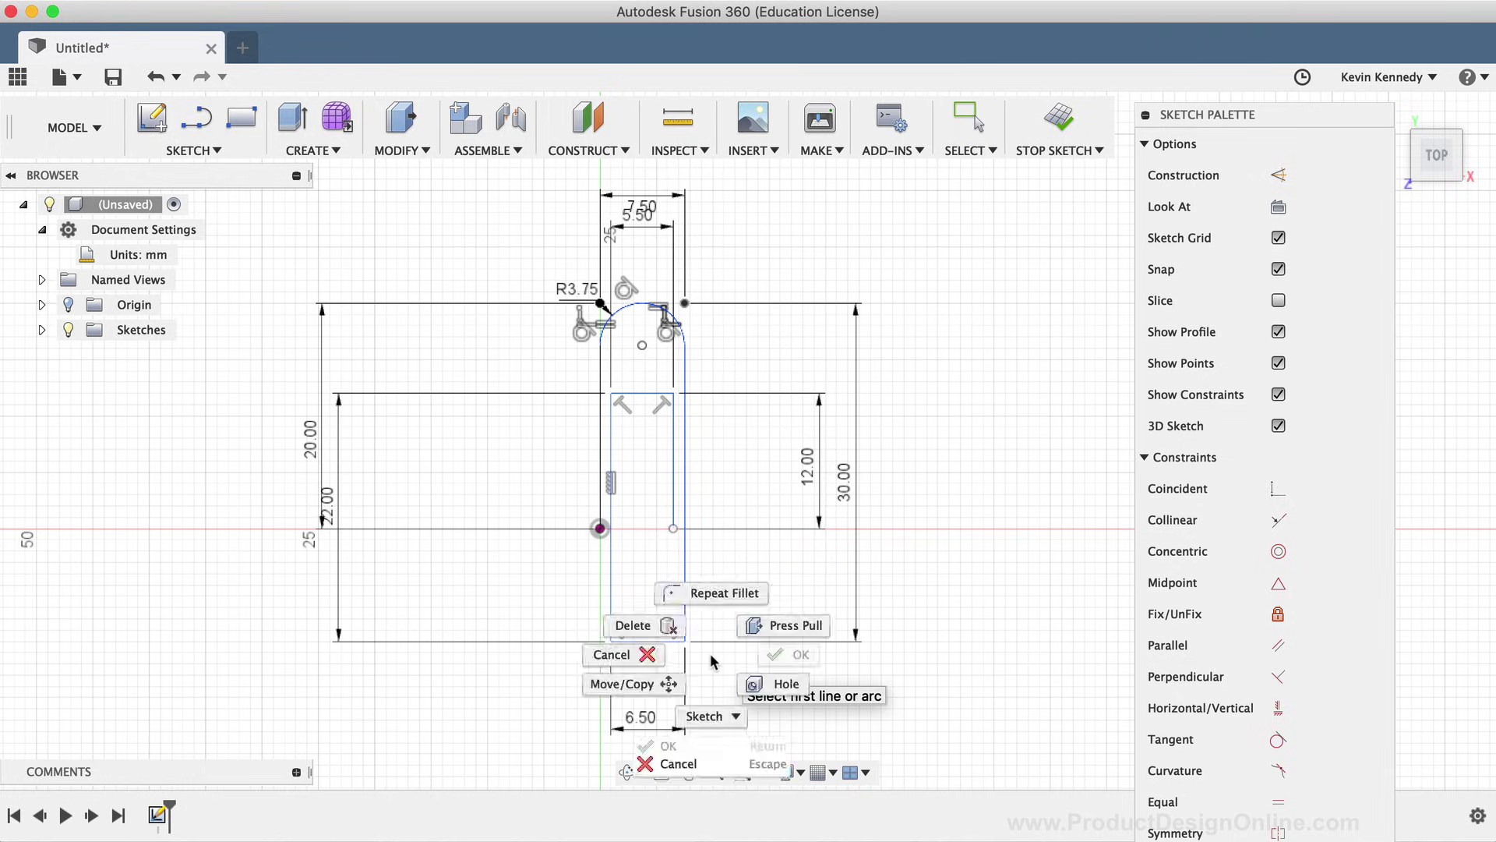
pyautogui.click(709, 603)
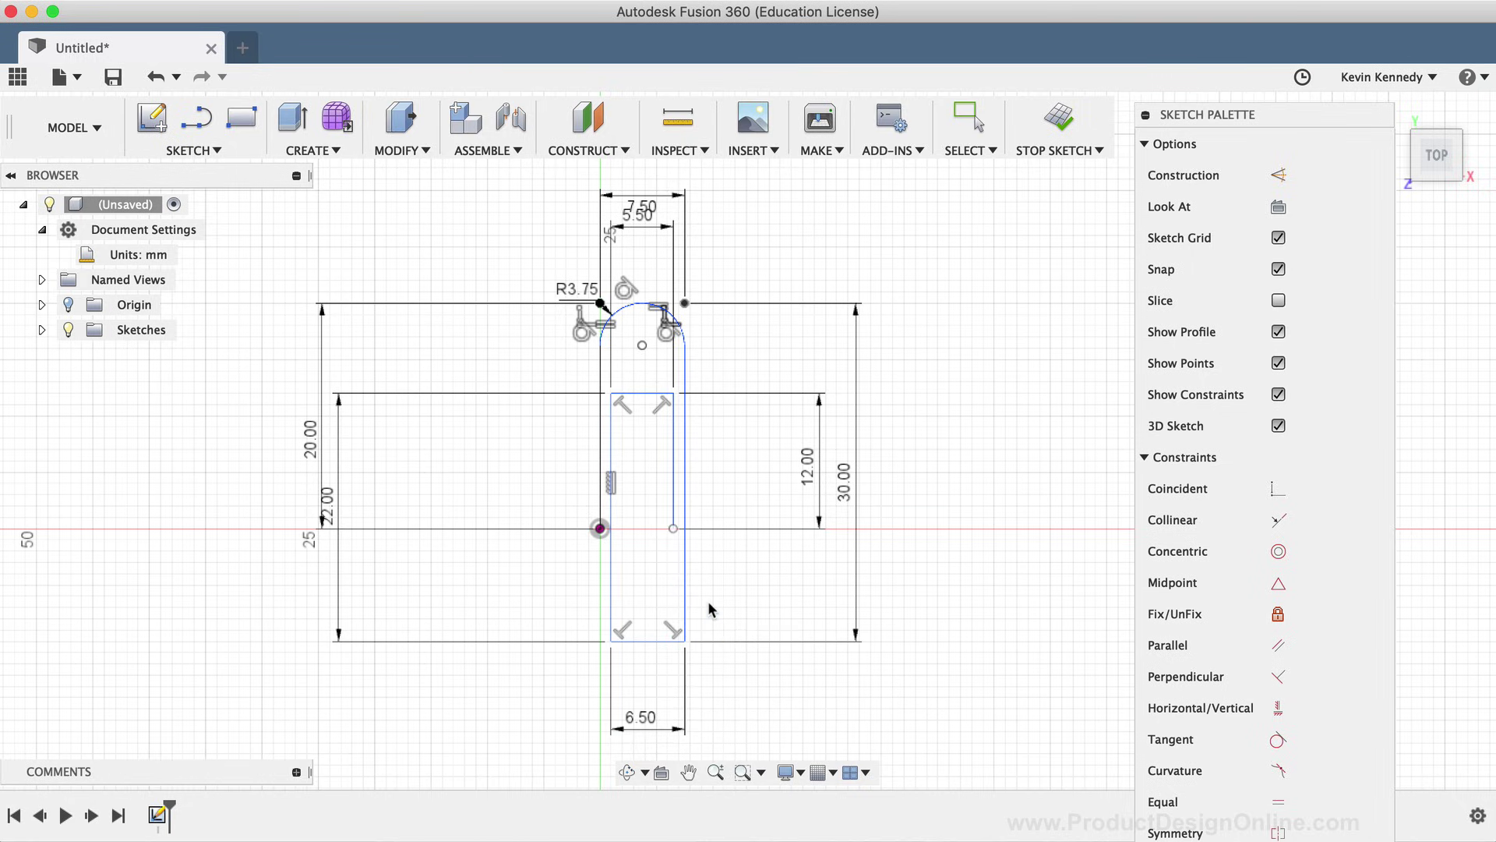
pyautogui.click(684, 642)
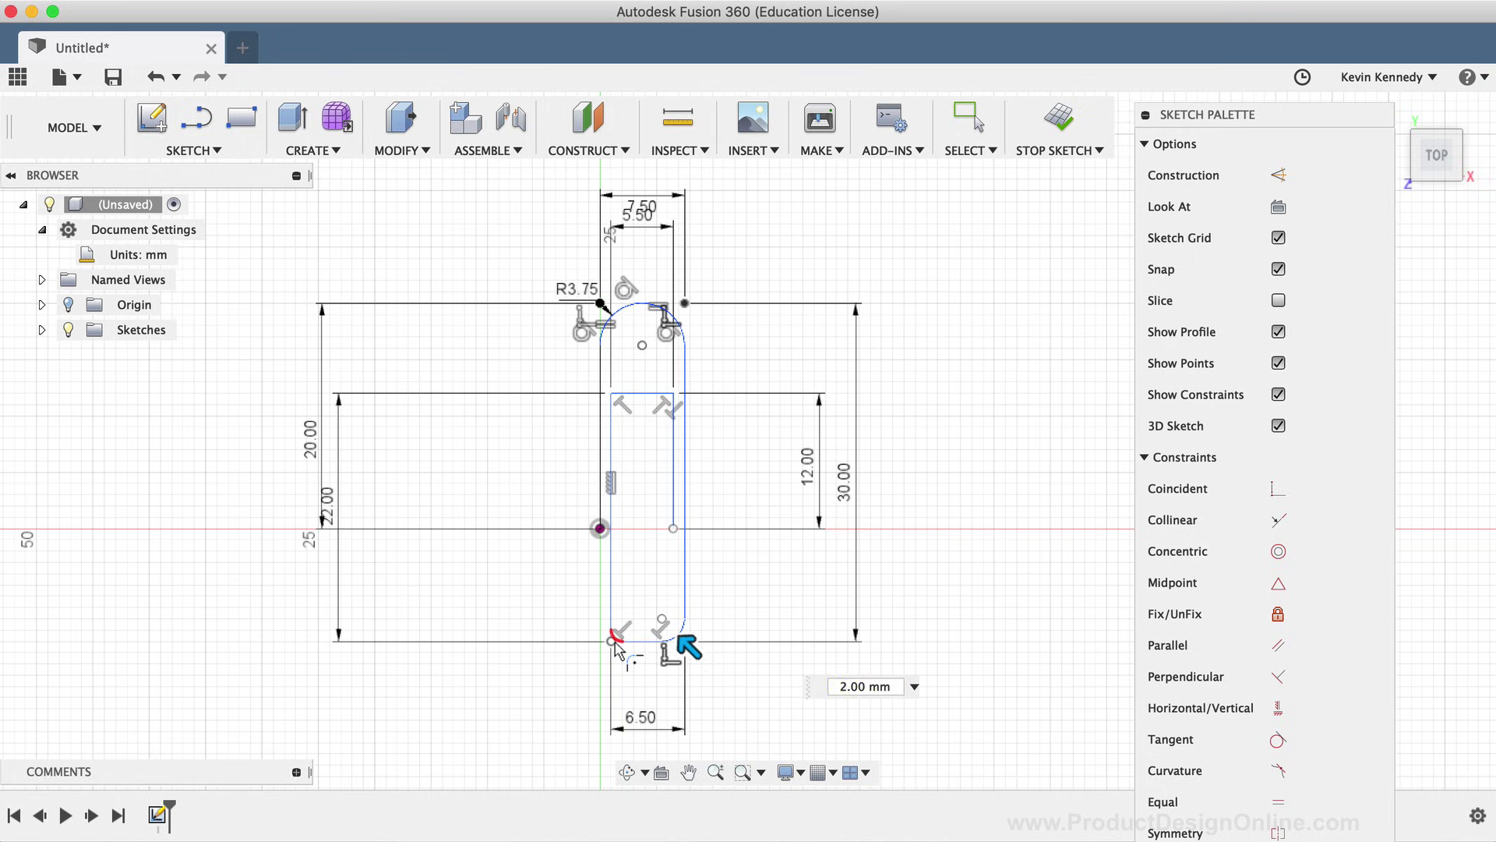
pyautogui.click(607, 642)
pyautogui.write('3.25')
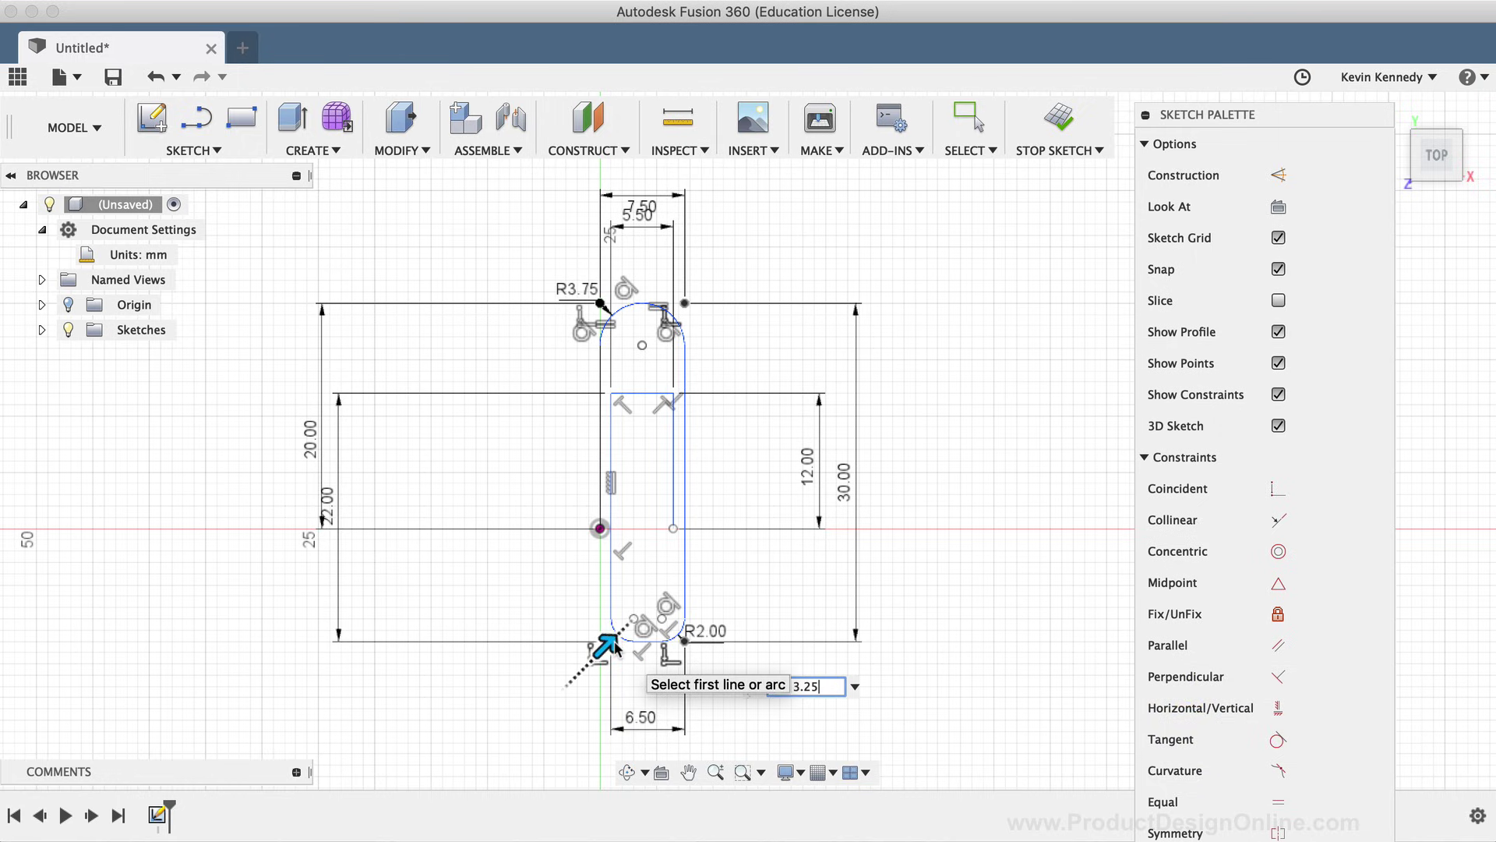
pyautogui.press('Return')
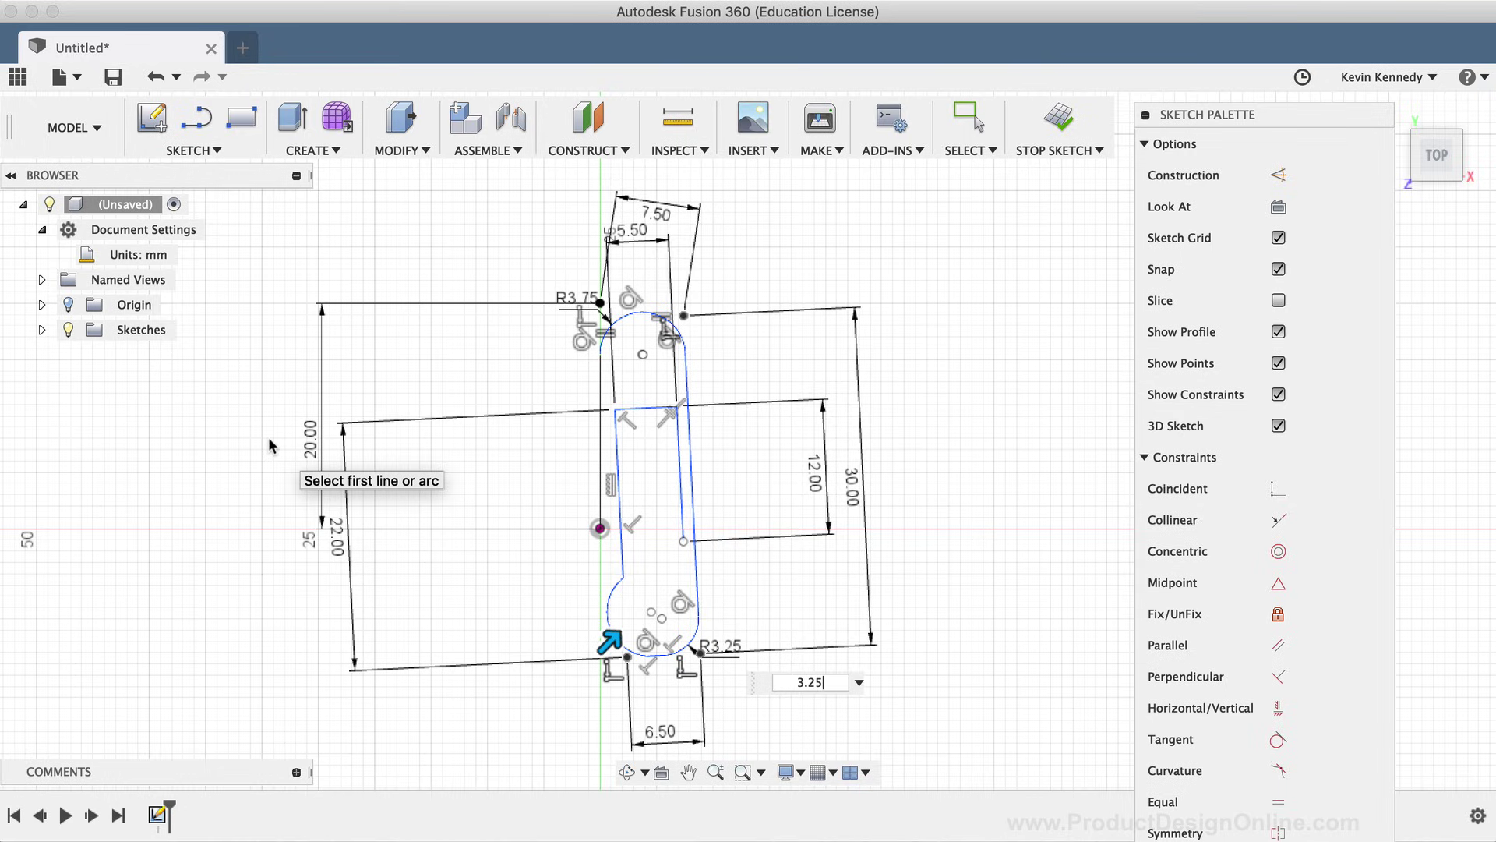
pyautogui.click(156, 76)
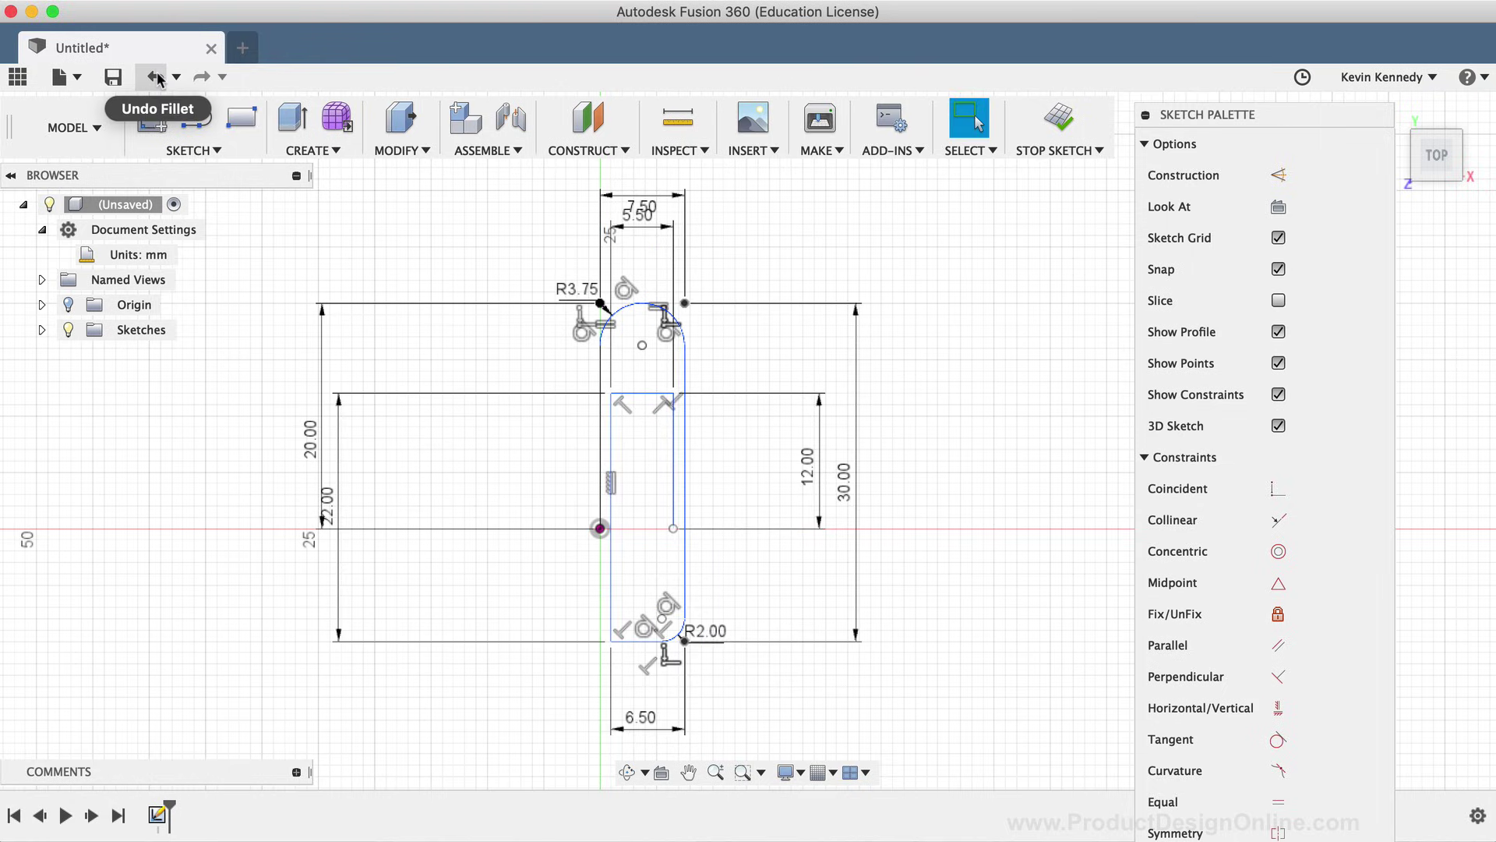
pyautogui.click(156, 76)
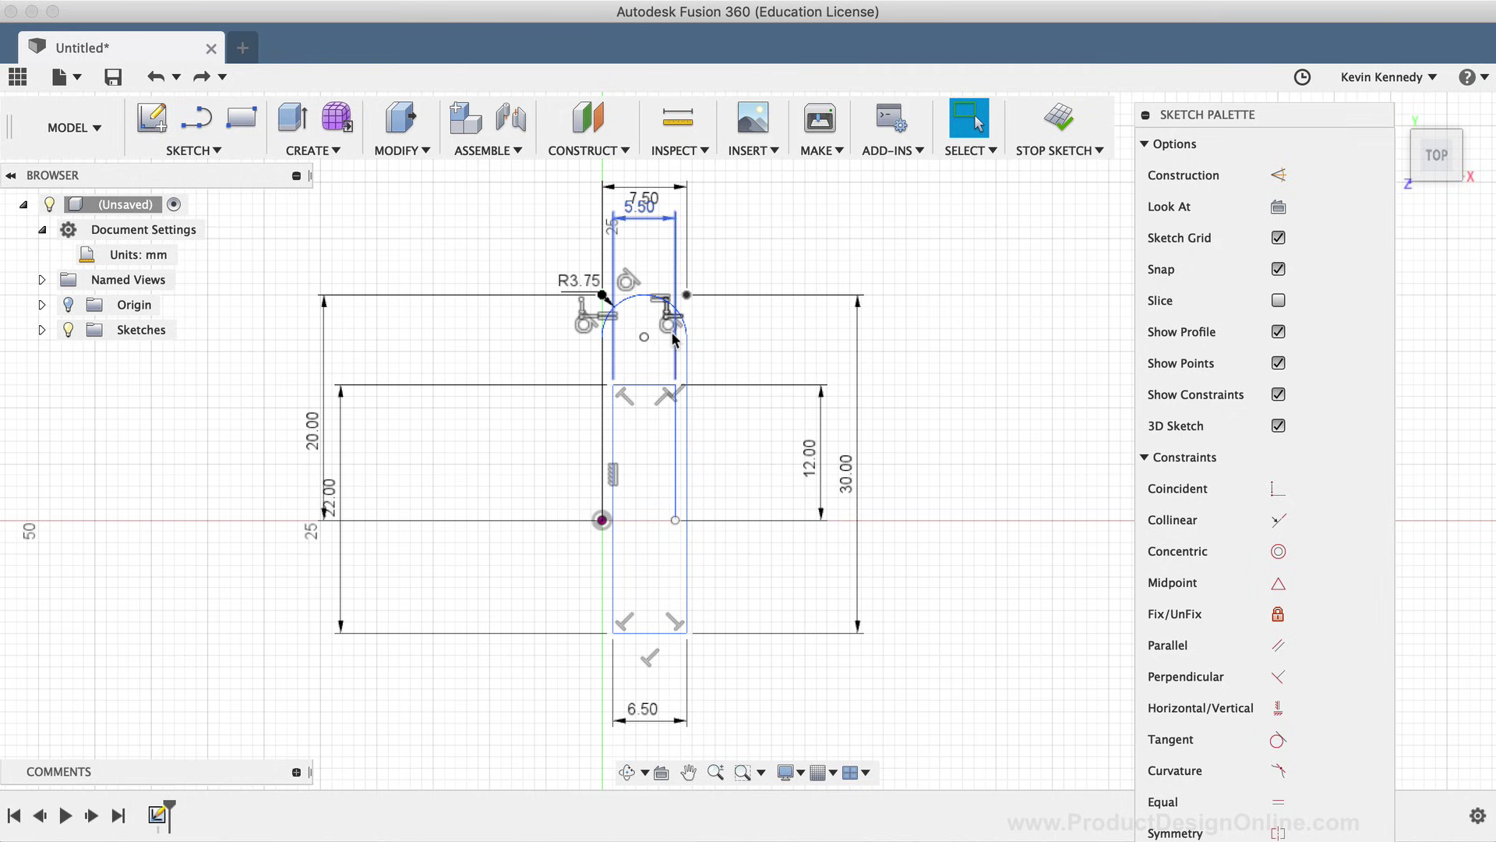
# Apply a Horizontal/Vertical constraint to the long 30 mm line on the right side of the path
pyautogui.click(615, 477)
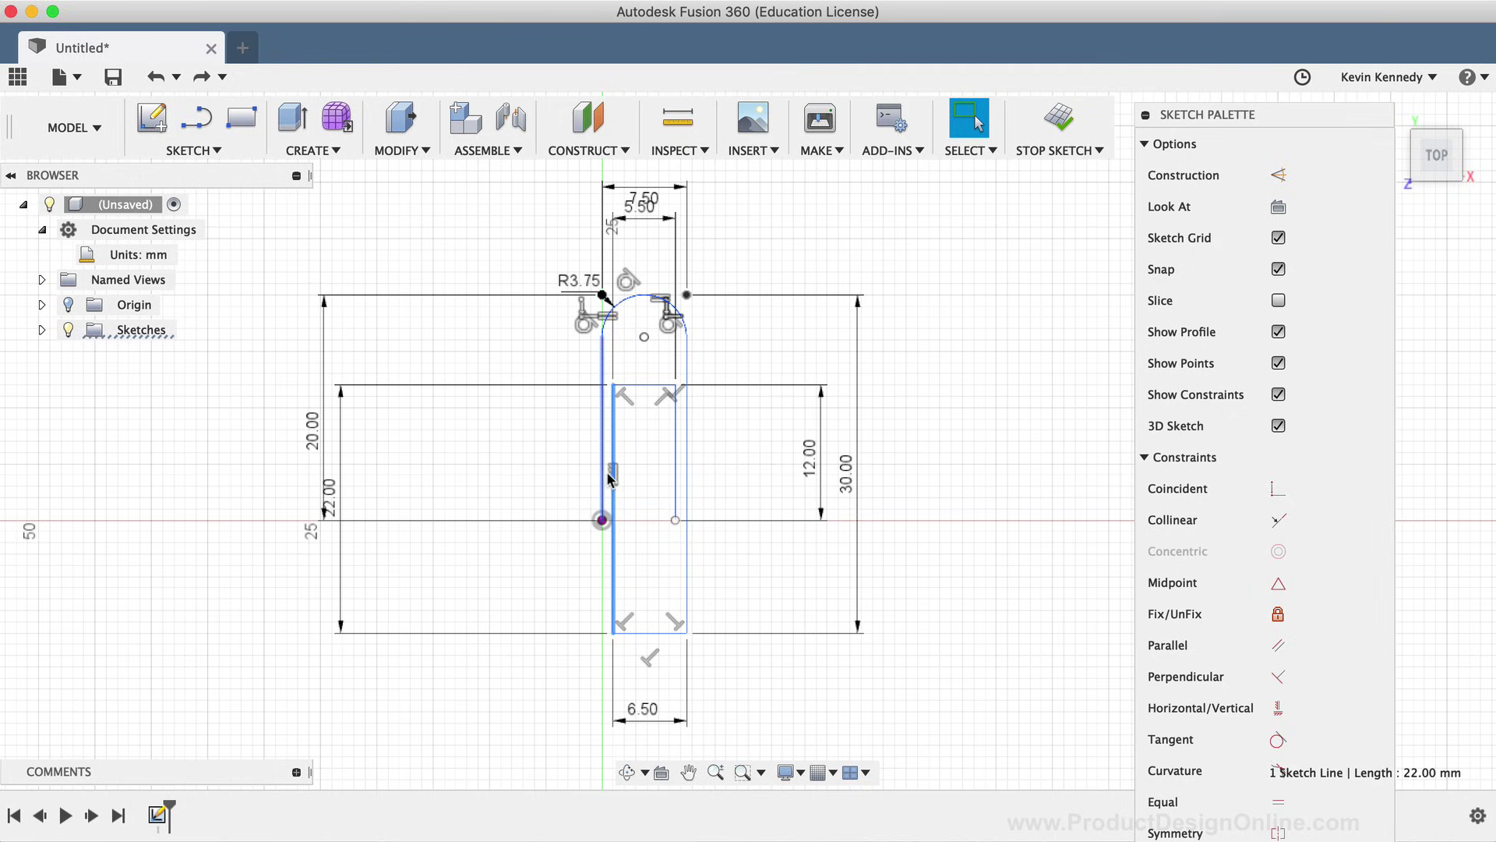
pyautogui.click(578, 470)
pyautogui.scroll(3, 576, 470)
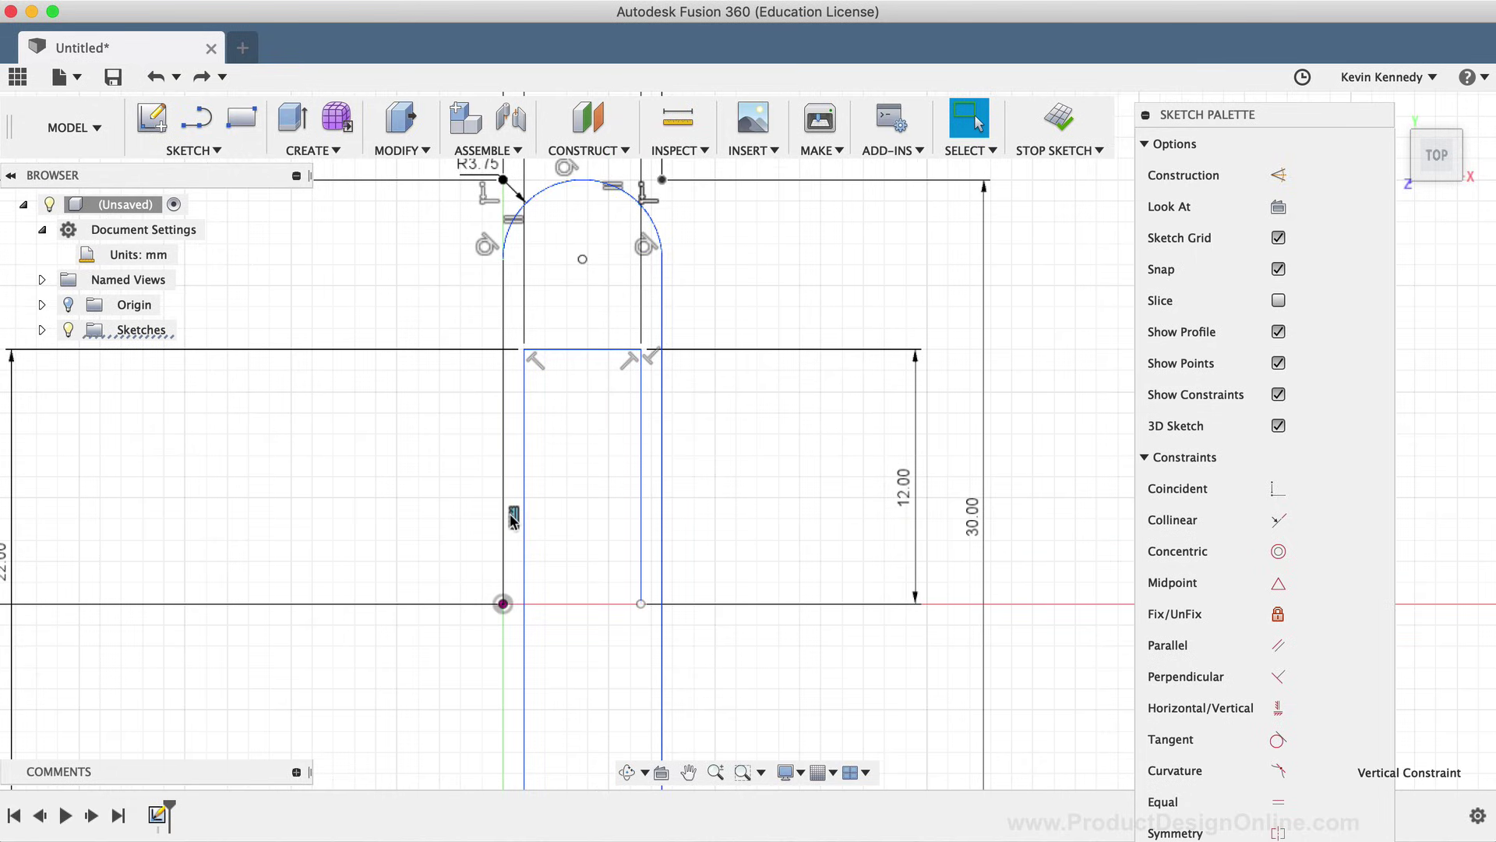
pyautogui.scroll(-4, 509, 513)
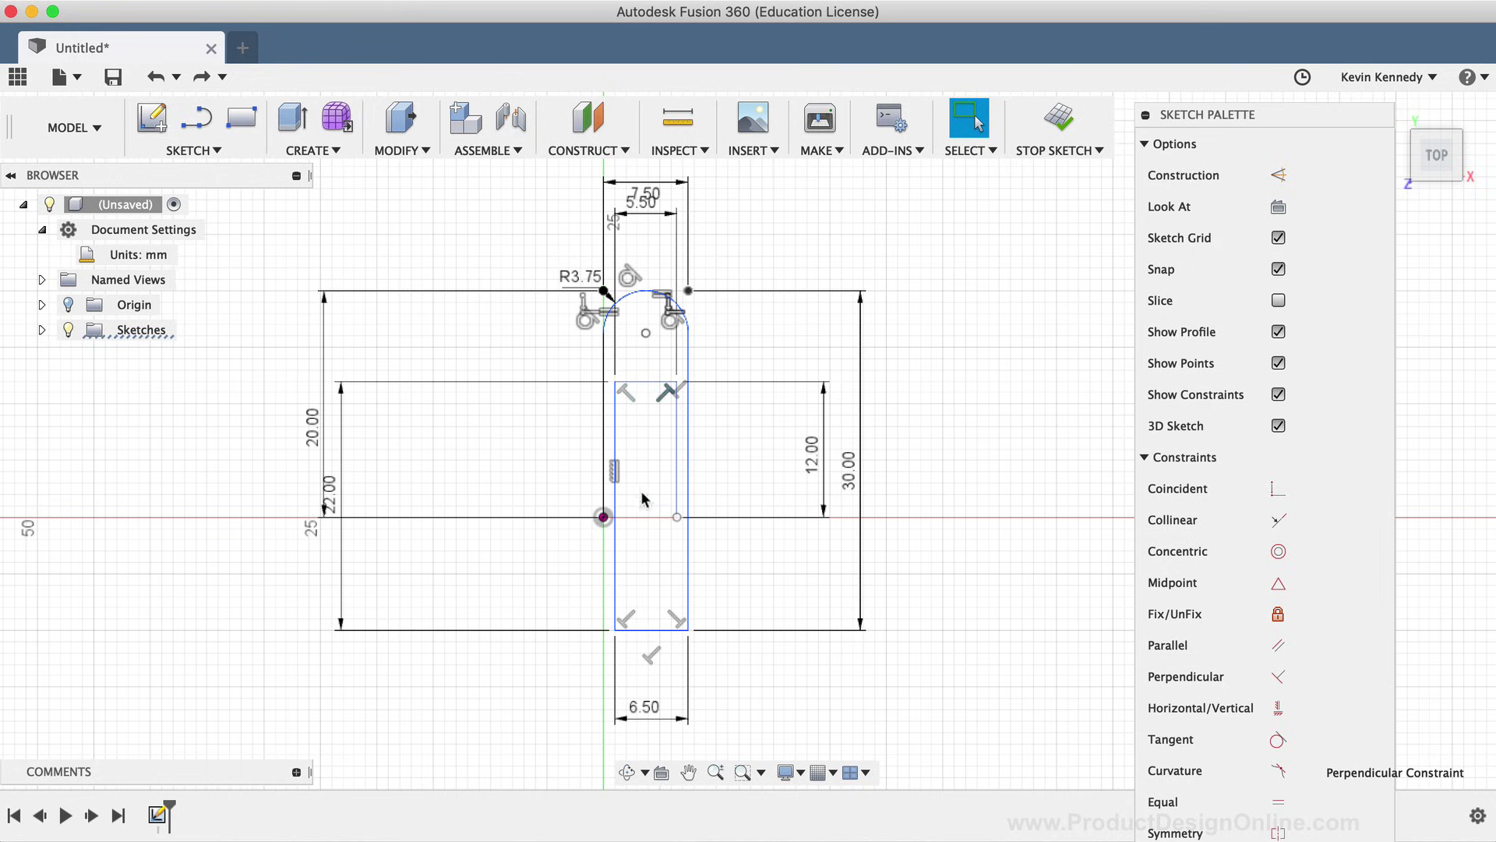
pyautogui.click(675, 619)
pyautogui.click(689, 558)
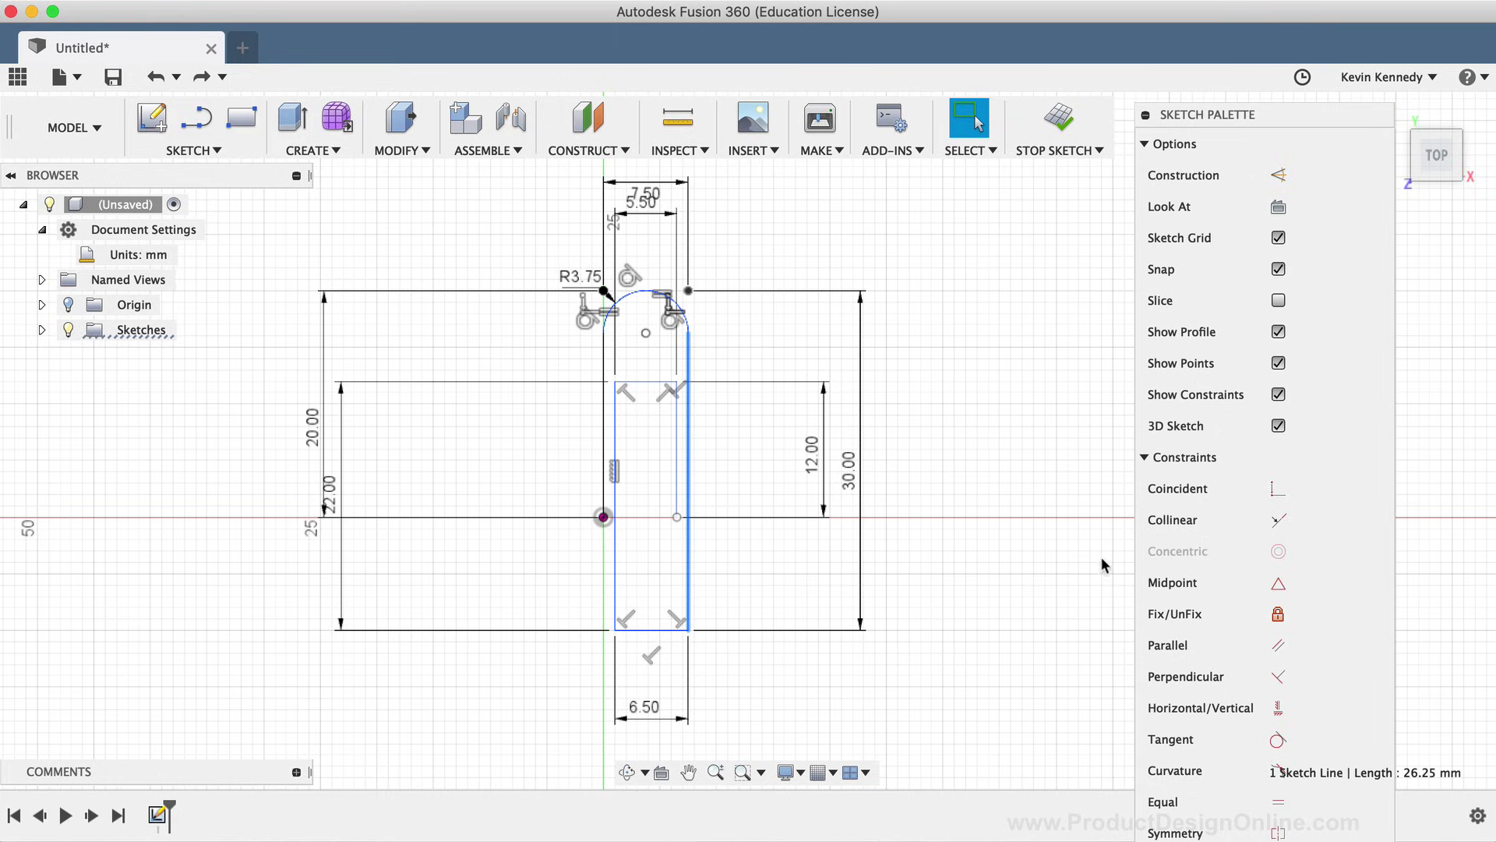
pyautogui.click(1278, 710)
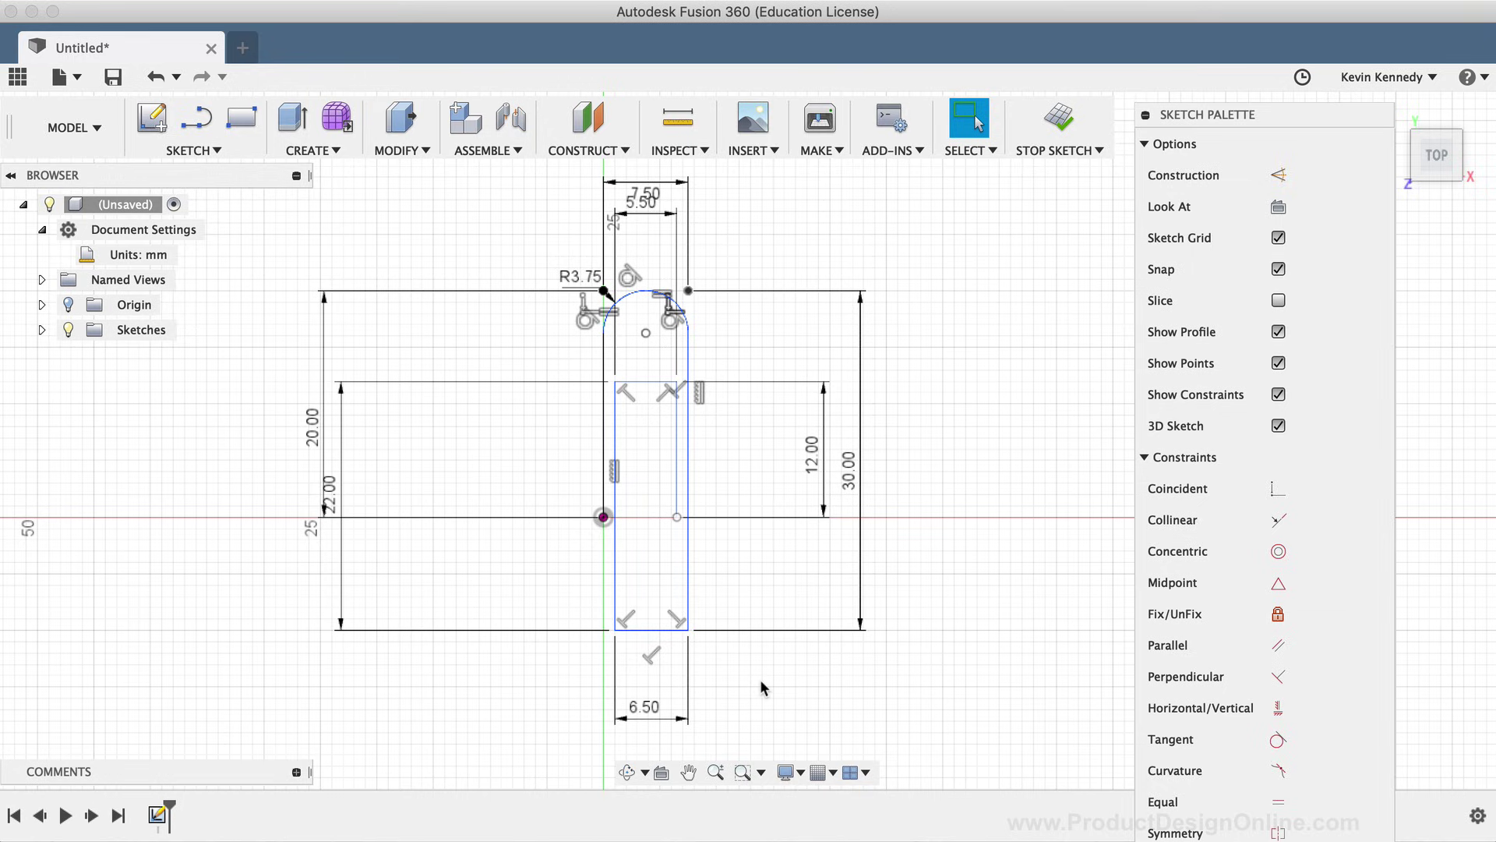
# Apply a sketch Fillet with a 3.25 mm radius to both ends of the 6.5 mm line at the bottom of the path
pyautogui.write('s')
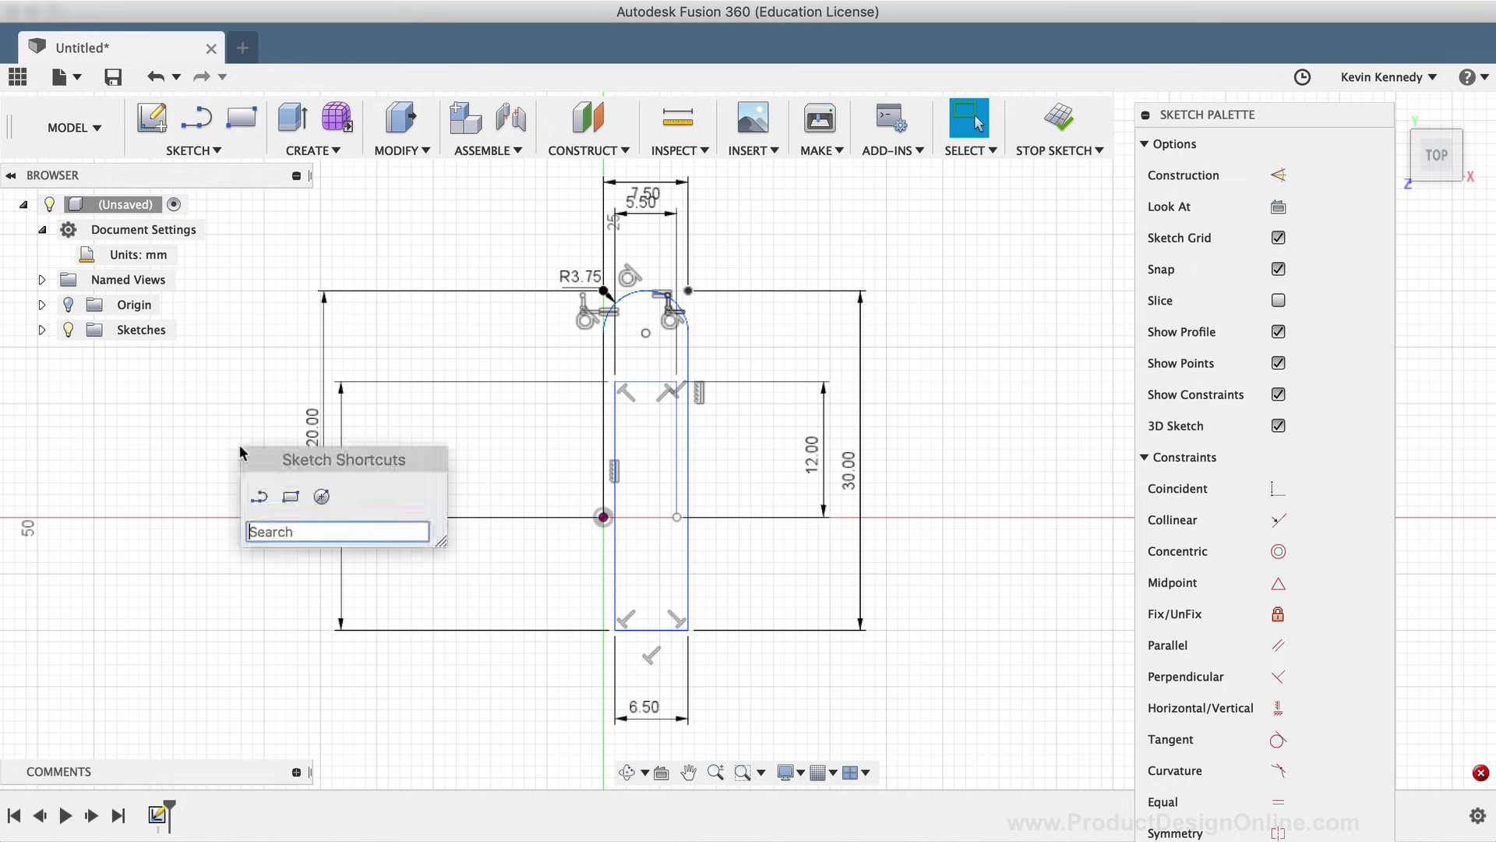
pyautogui.write('fil')
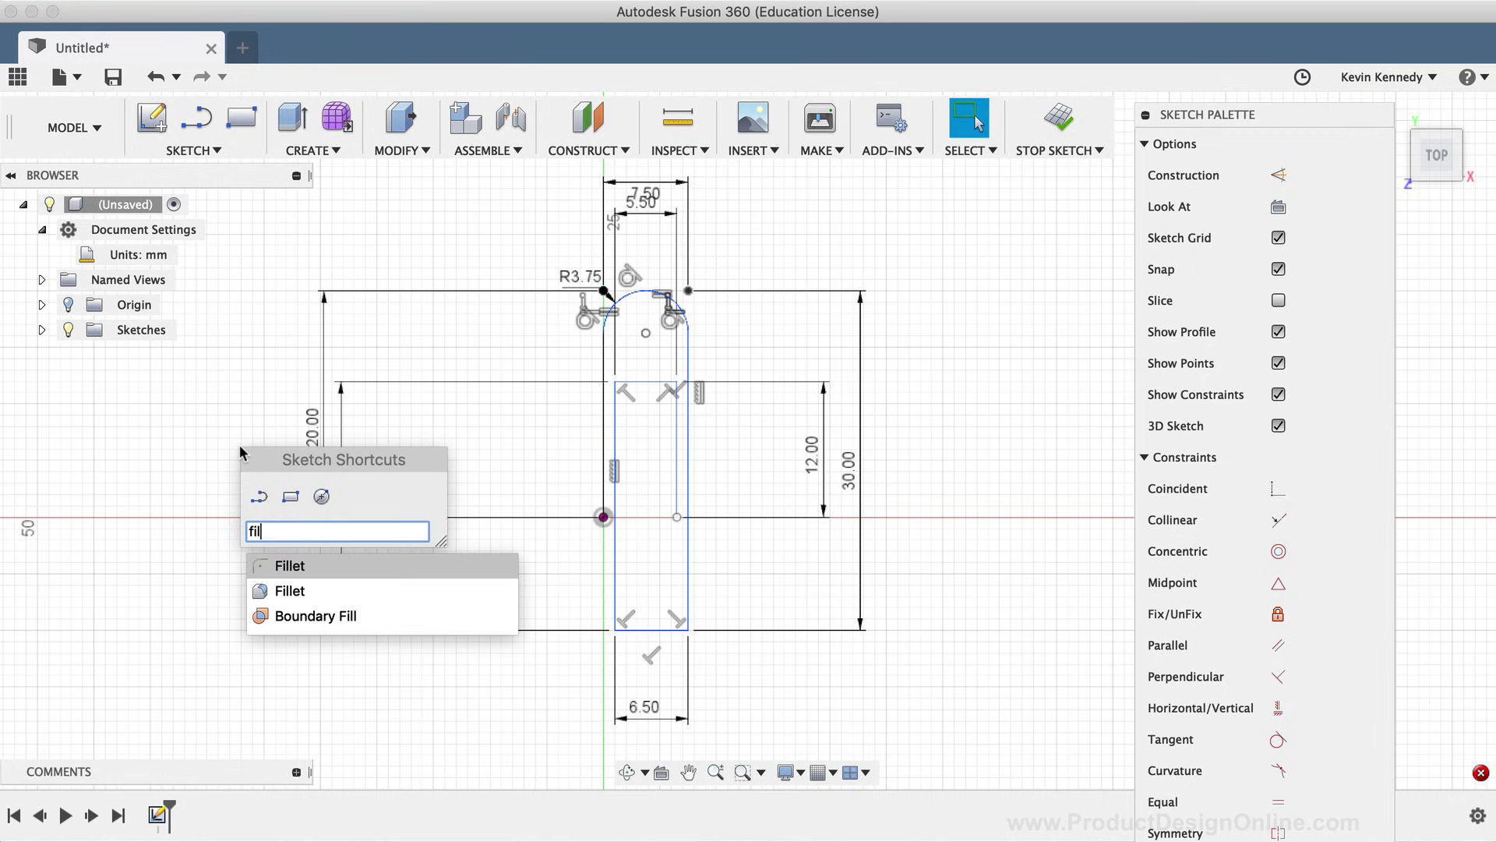
pyautogui.click(327, 565)
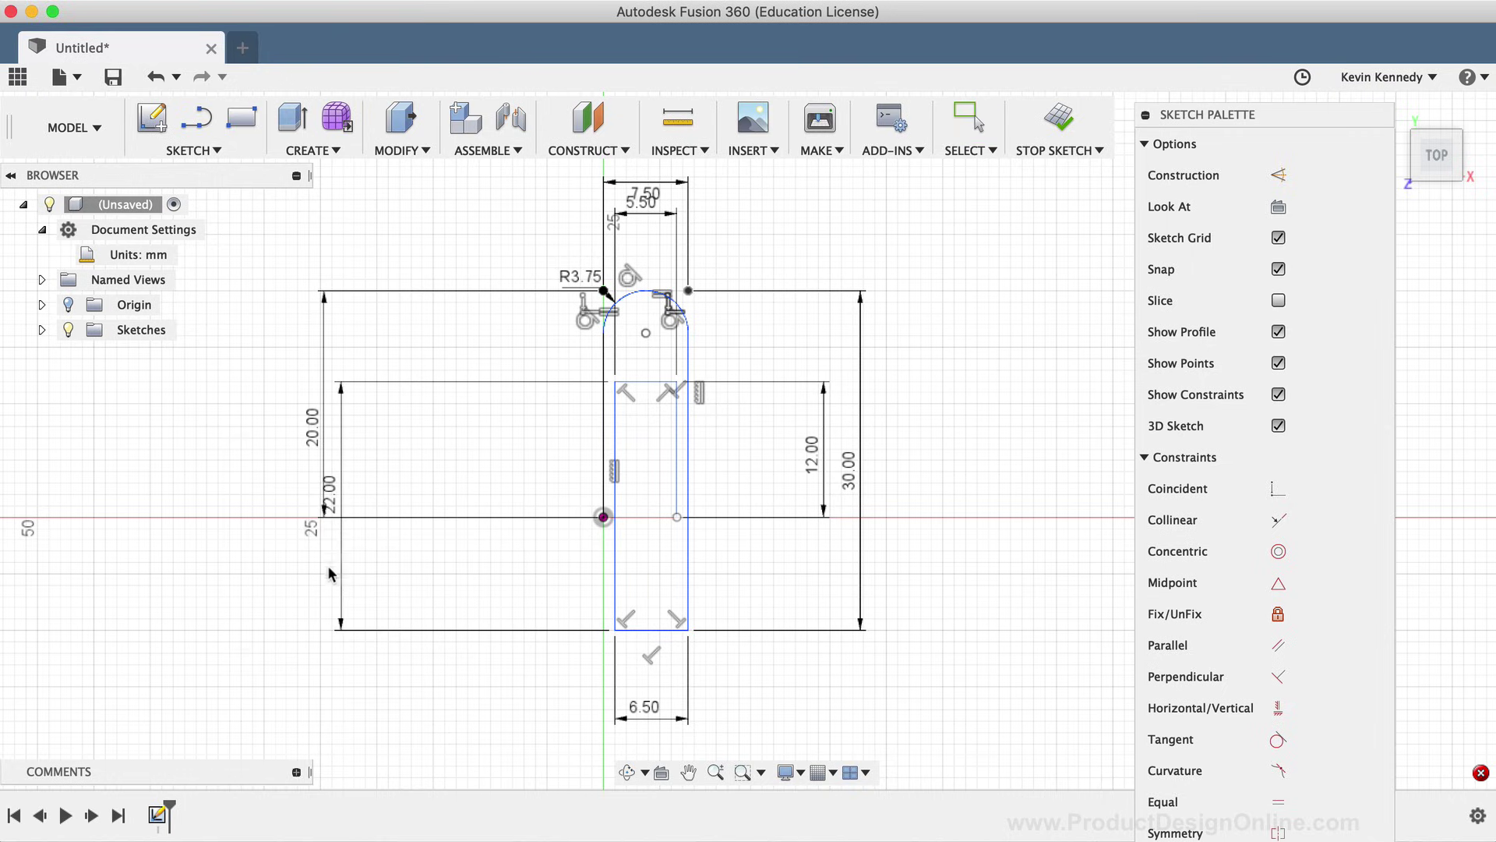
pyautogui.click(615, 629)
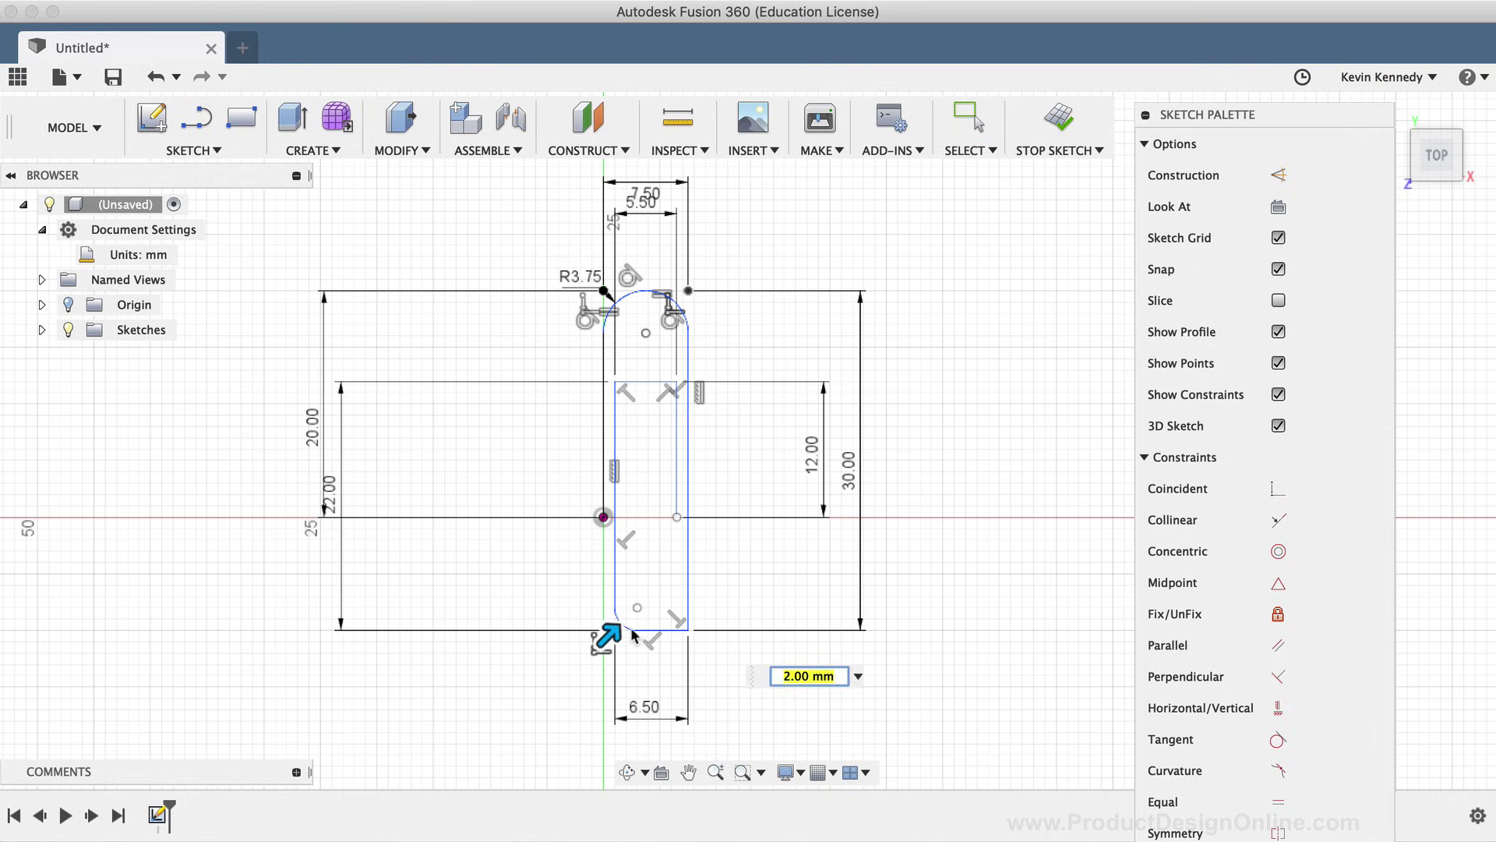
pyautogui.click(689, 632)
pyautogui.write('3.')
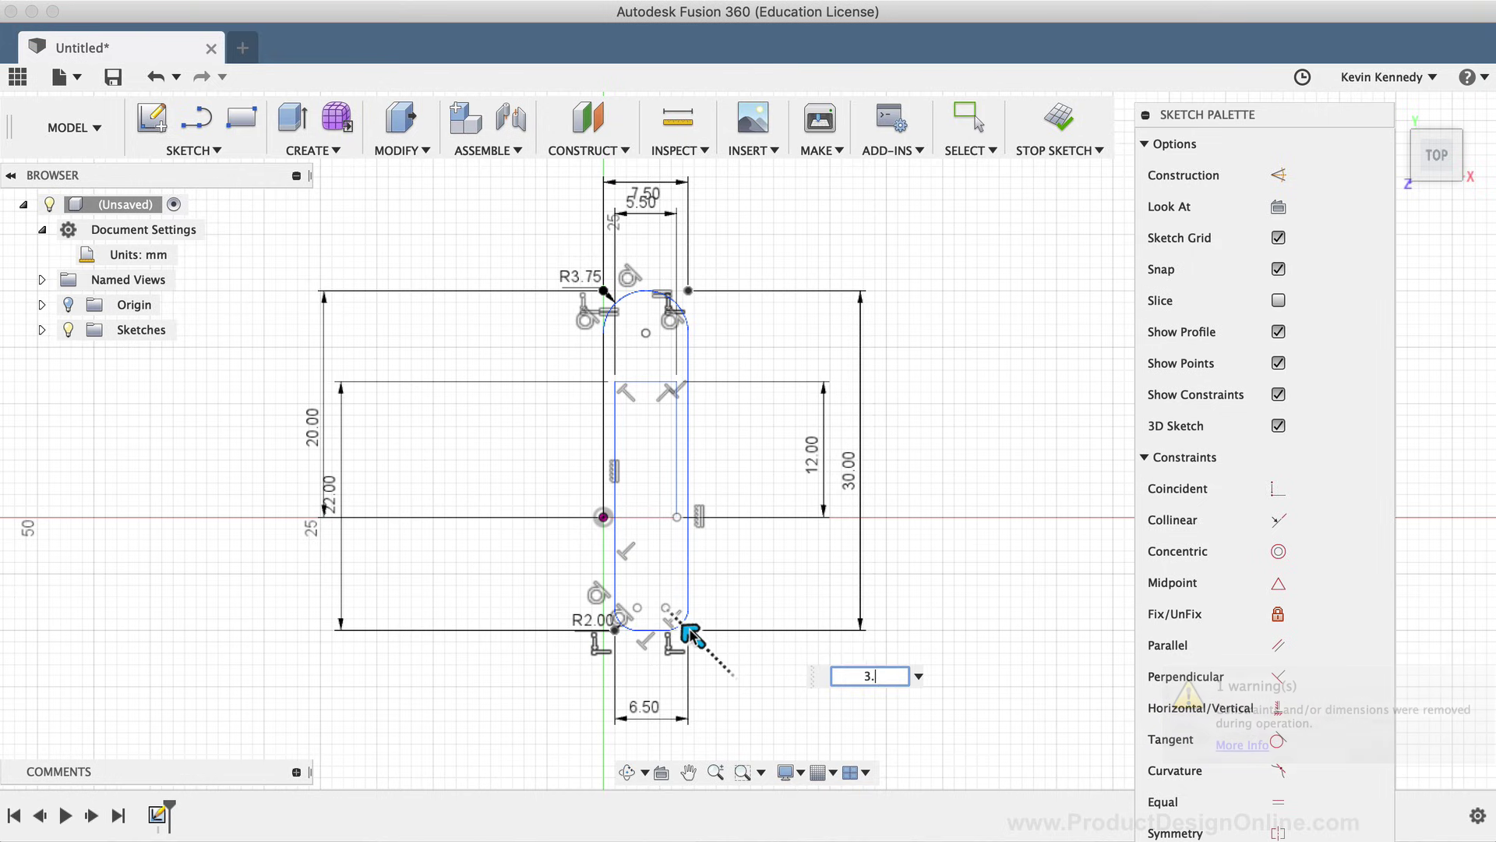
pyautogui.write('25')
pyautogui.press('Return')
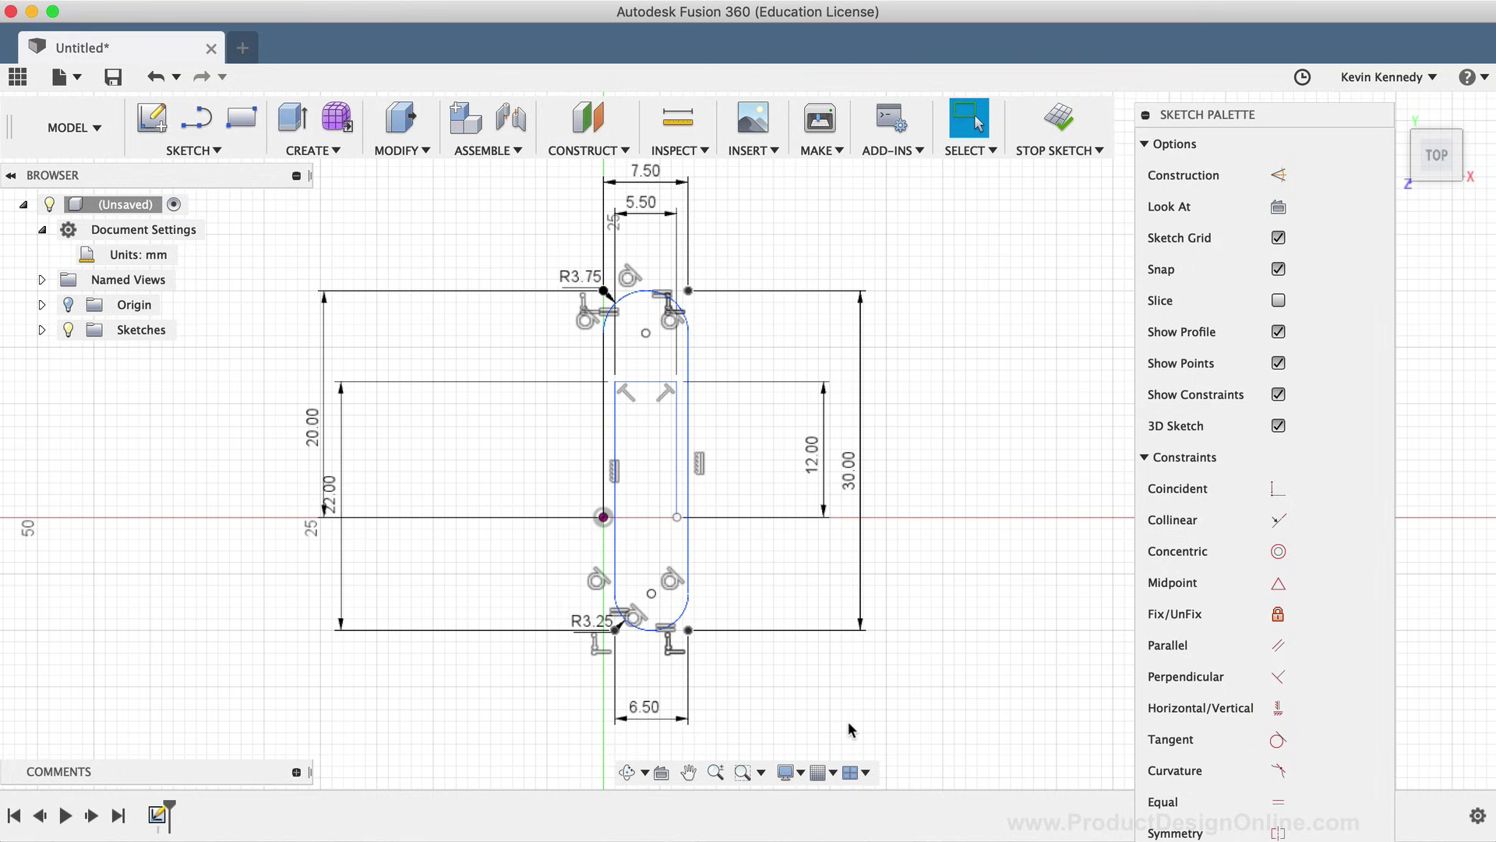
# Apply a Horizontal/Vertical constraint to the 22 mm inner line on the left side of the path
pyautogui.click(616, 419)
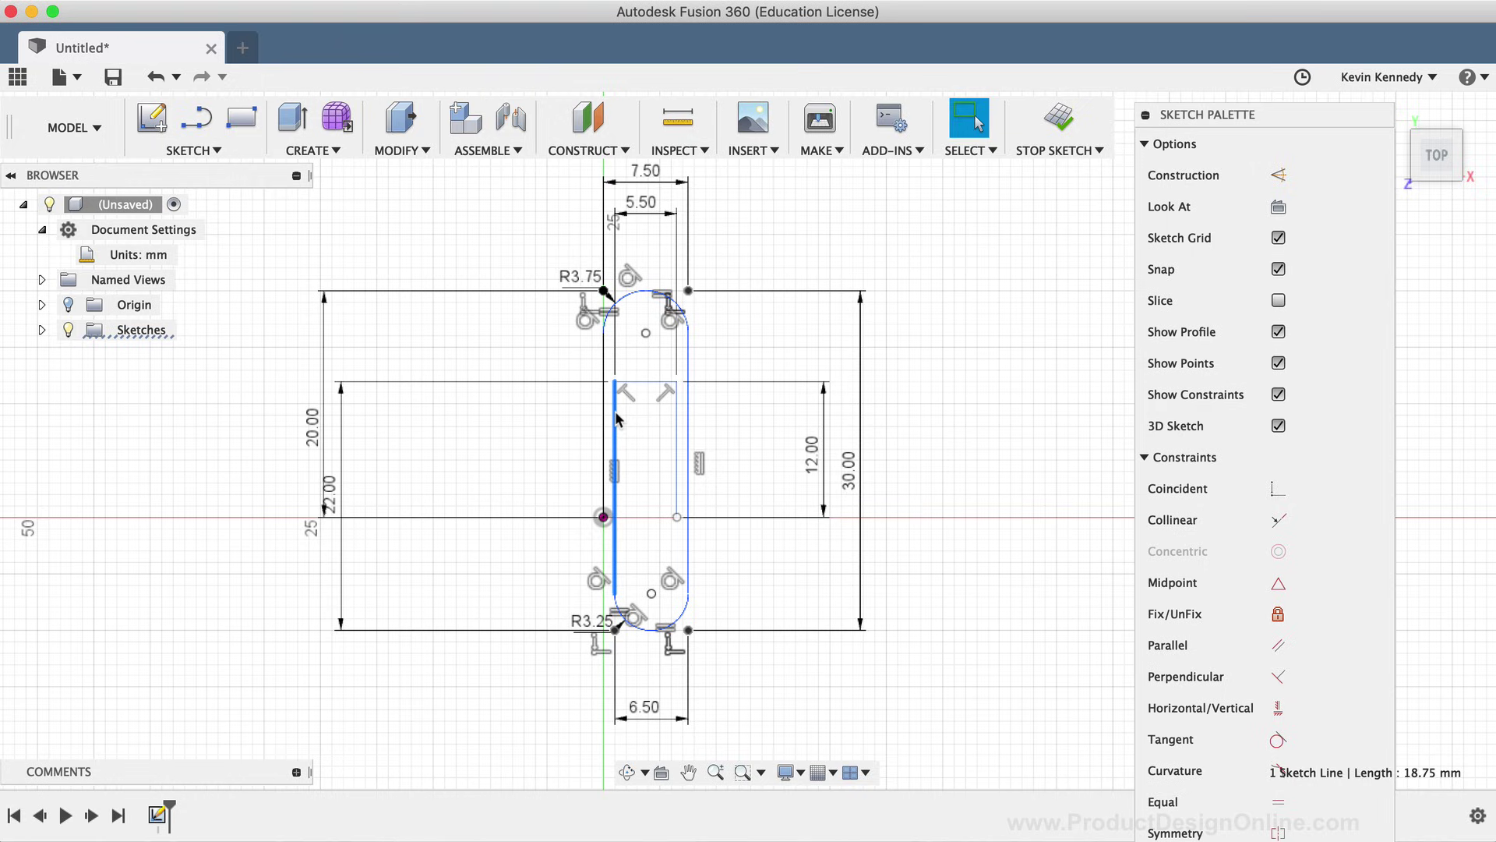
pyautogui.click(561, 419)
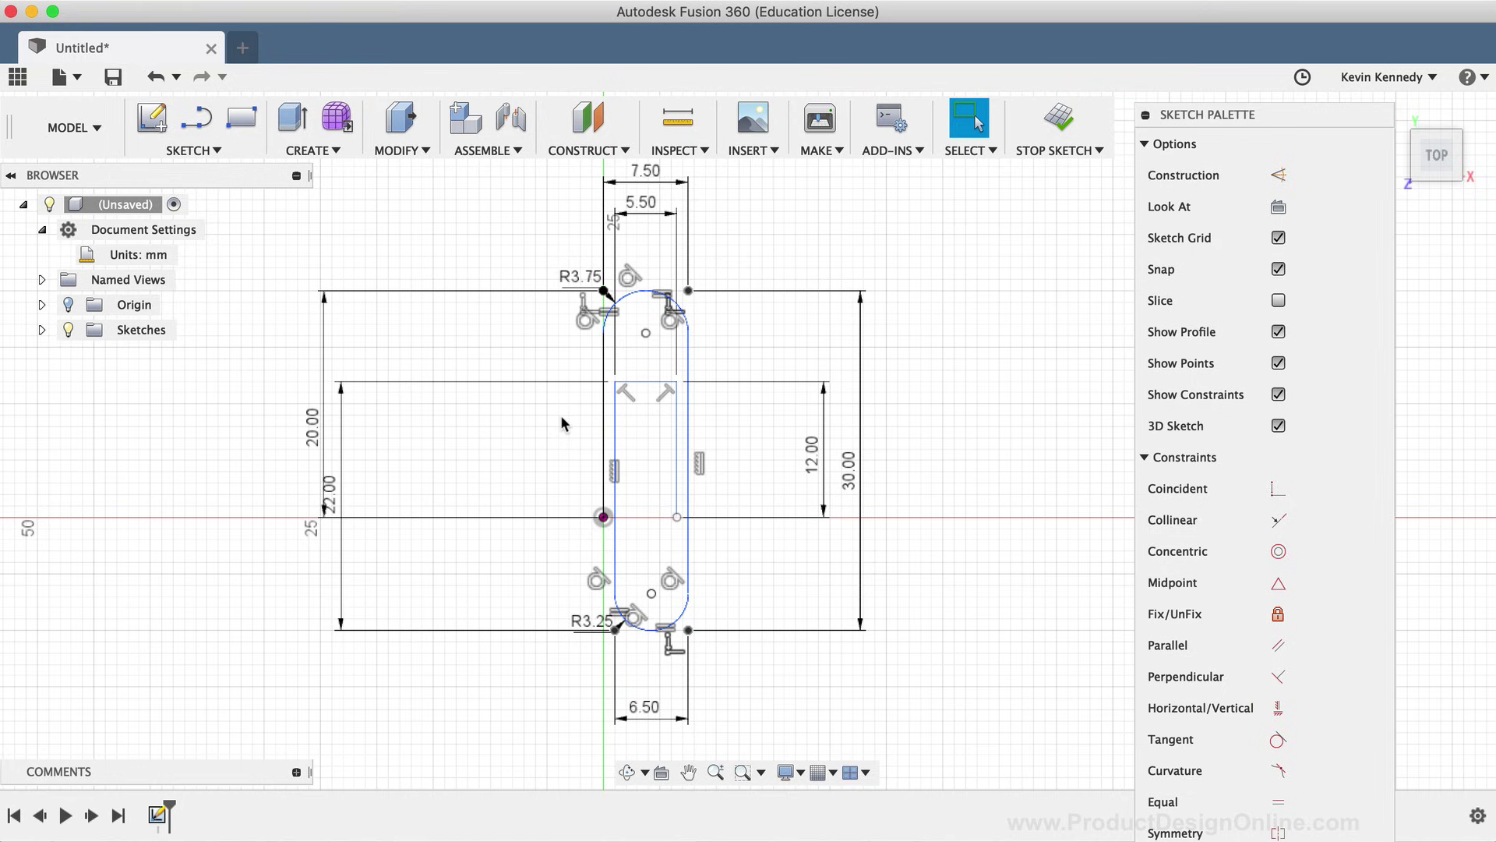
pyautogui.click(615, 432)
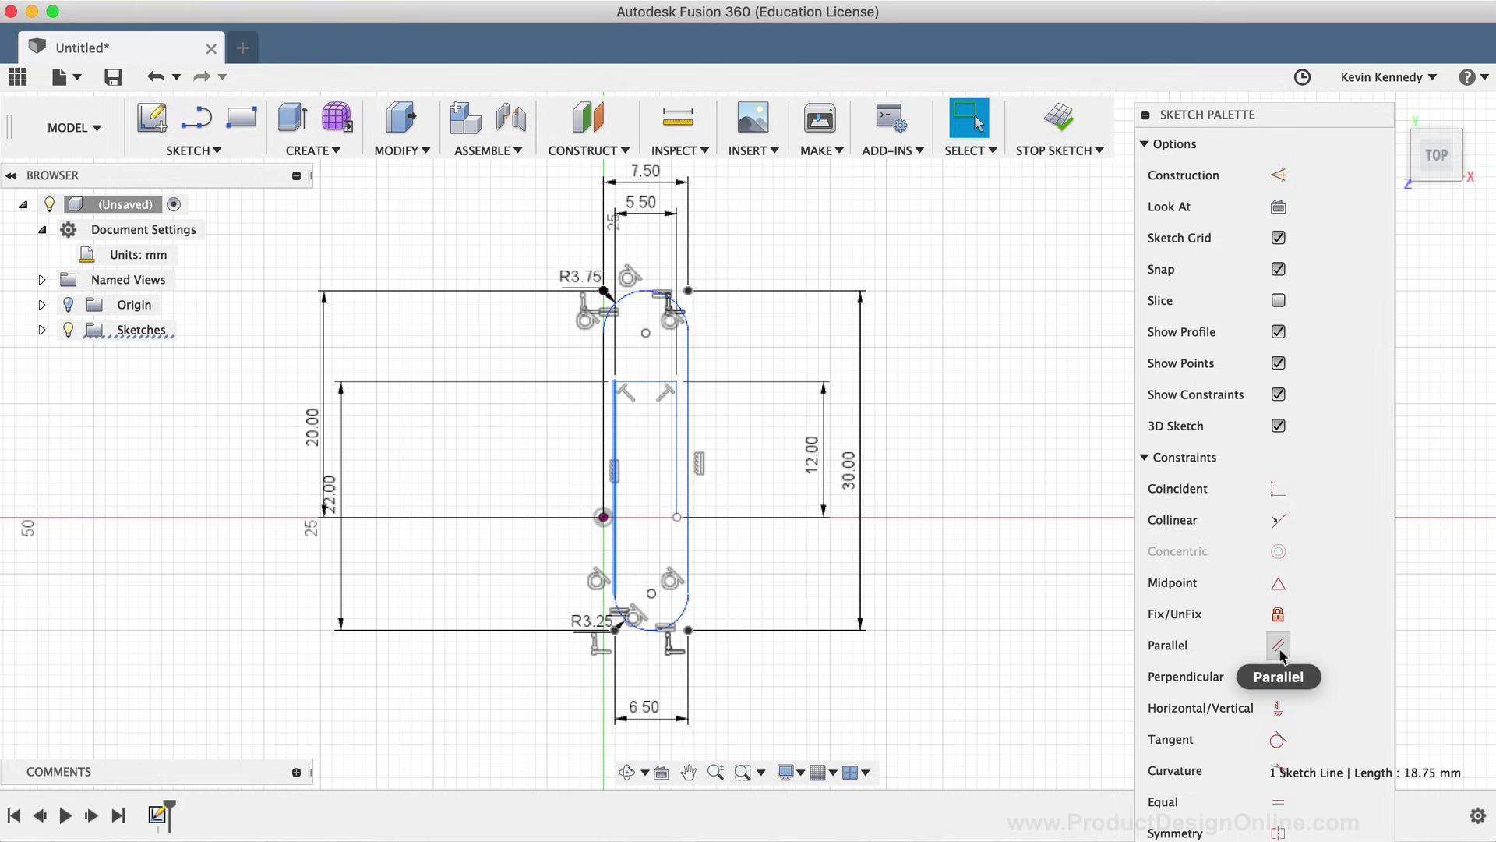
pyautogui.click(1278, 709)
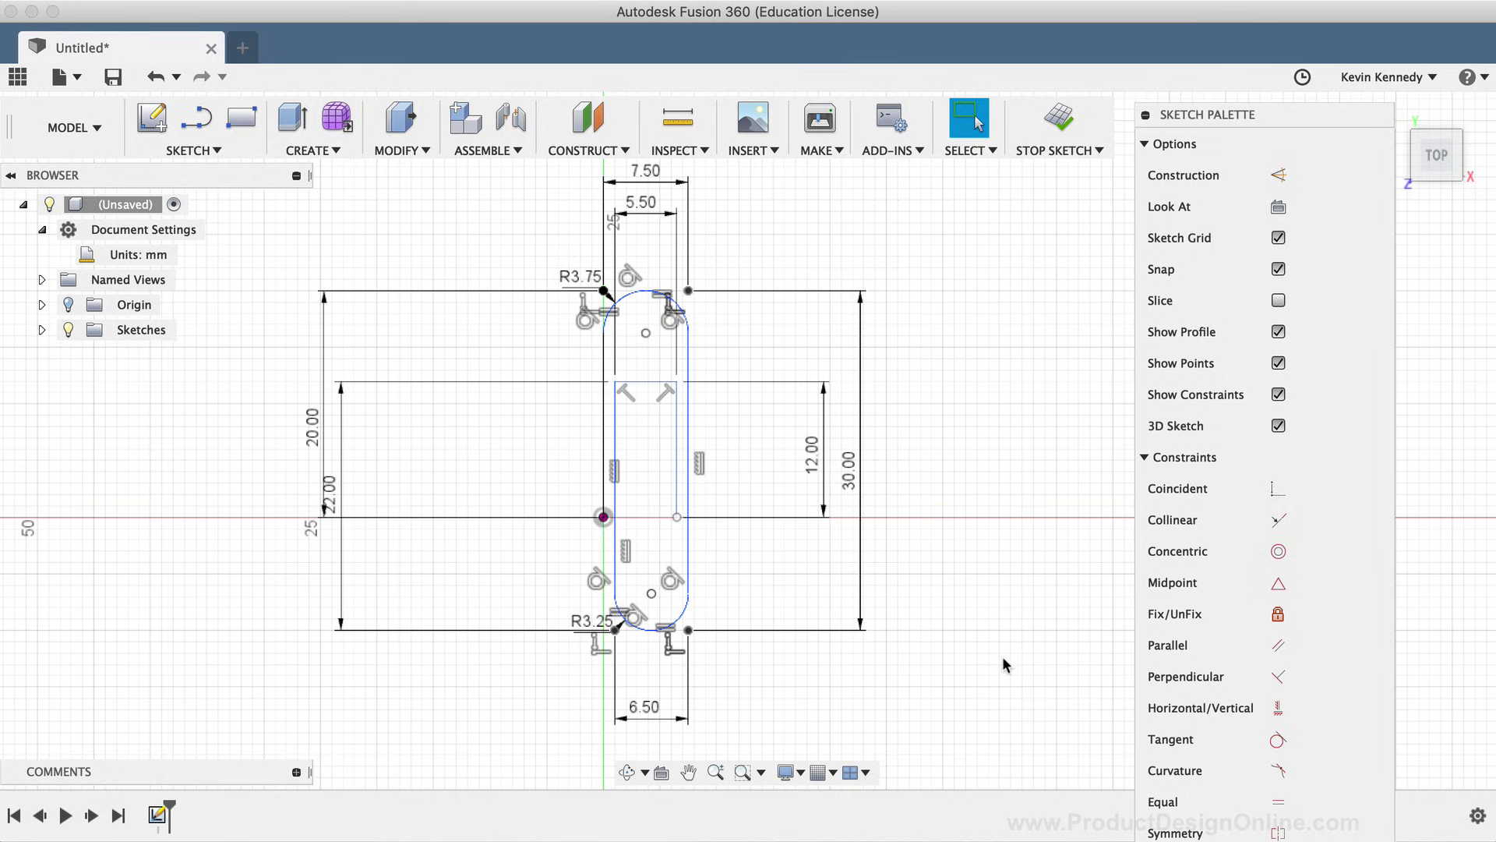
# Apply a sketch Fillet with a 2.75 mm radius to both ends of the inner 5.5 mm line
pyautogui.write('sfil')
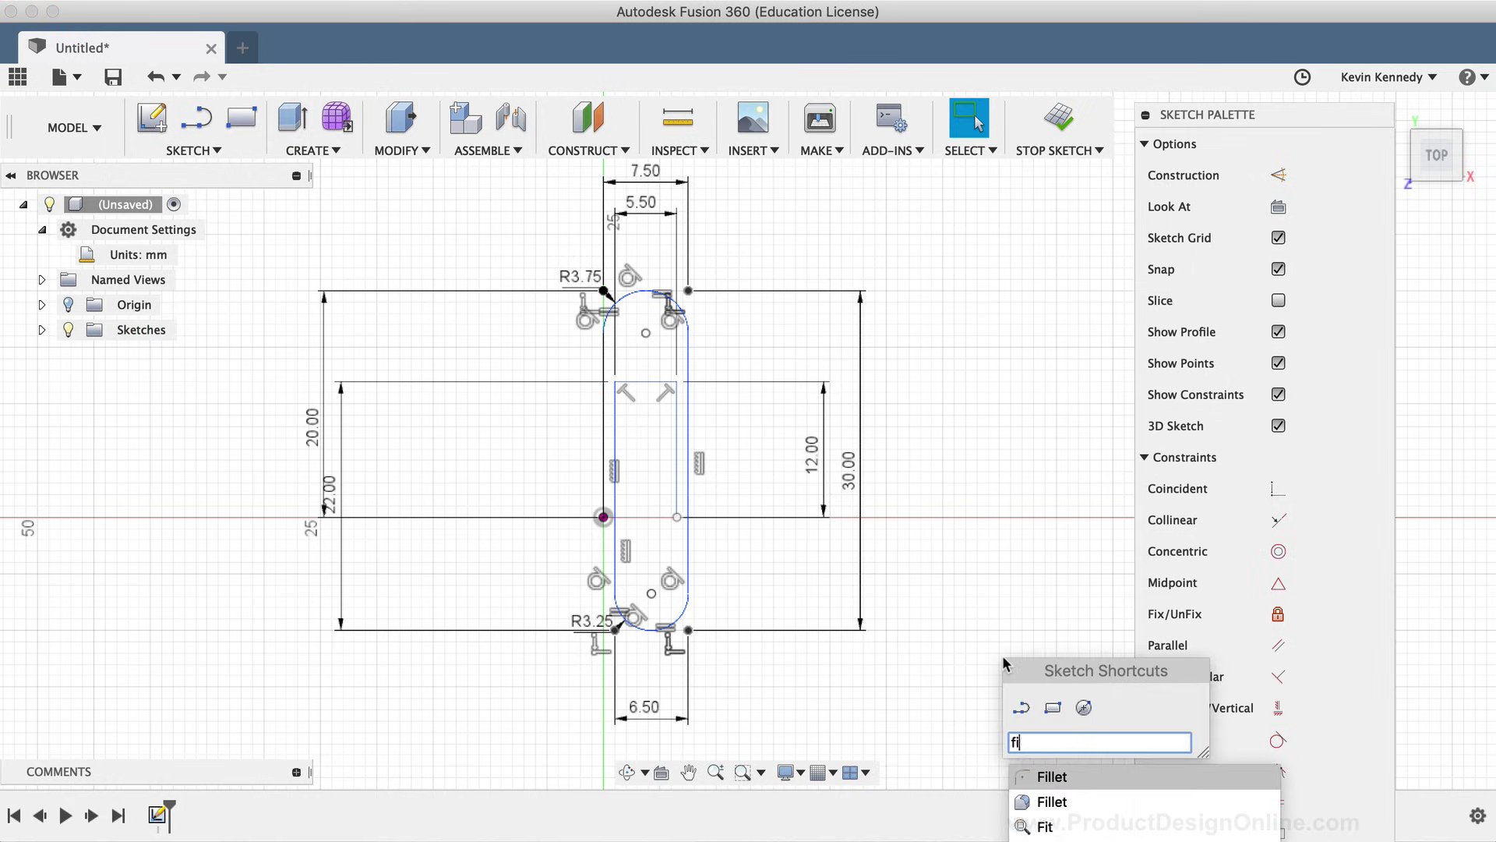
pyautogui.click(1053, 775)
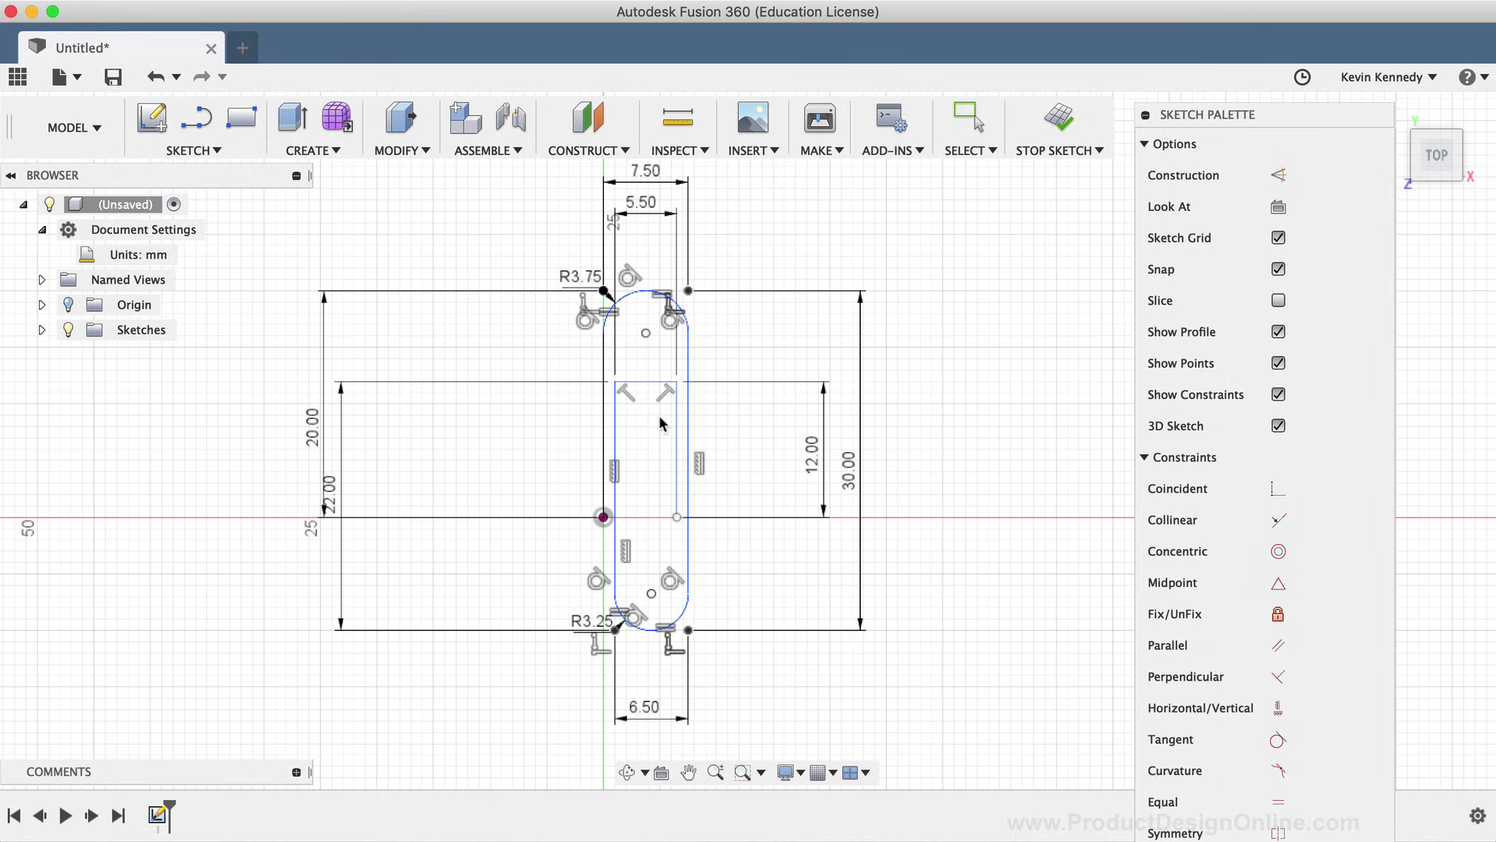
pyautogui.click(620, 386)
pyautogui.click(675, 383)
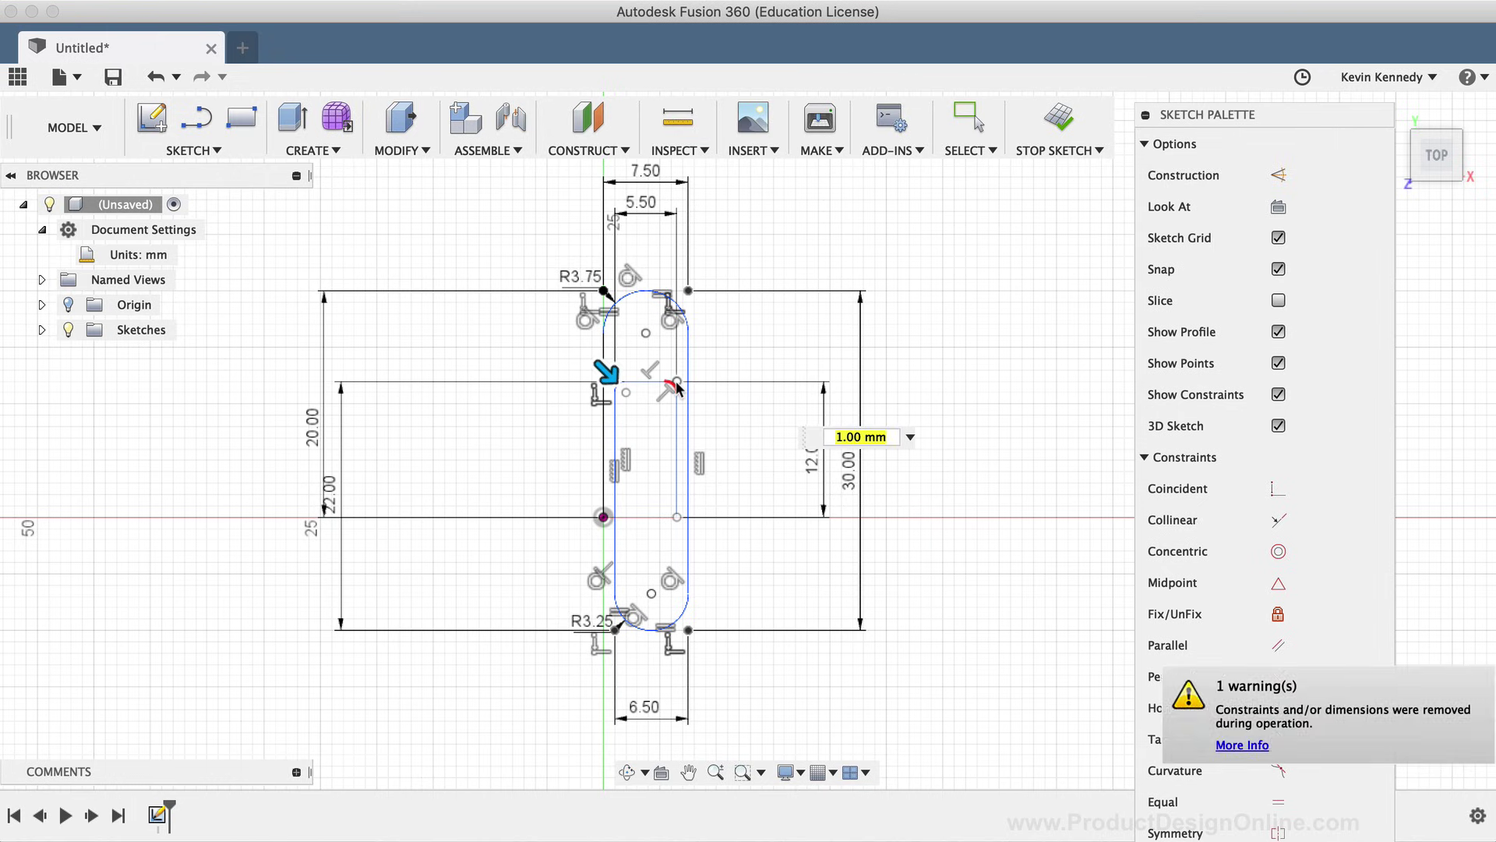
pyautogui.write('2.75')
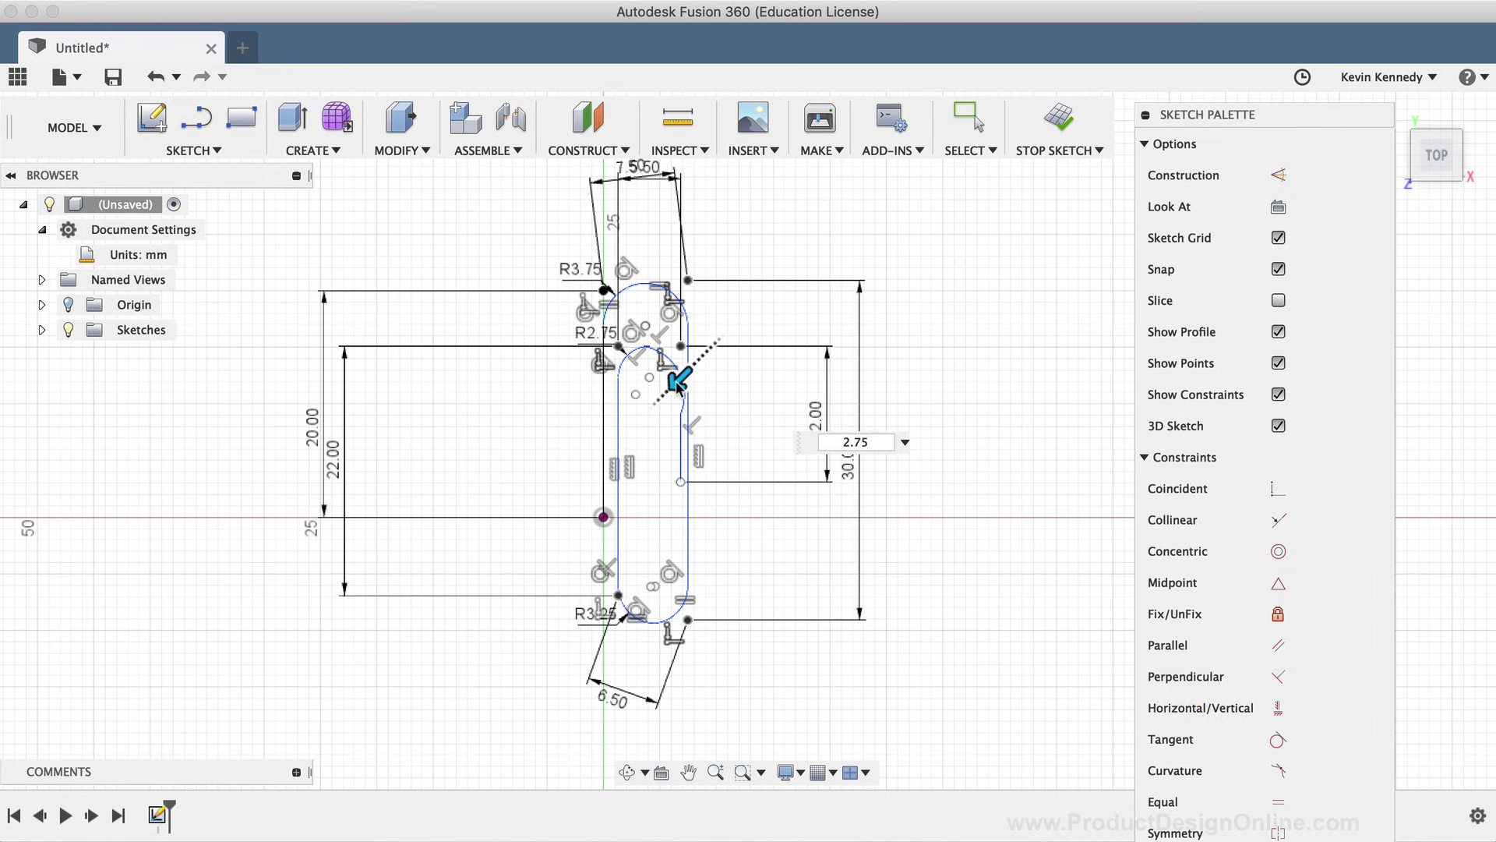
pyautogui.press('Return')
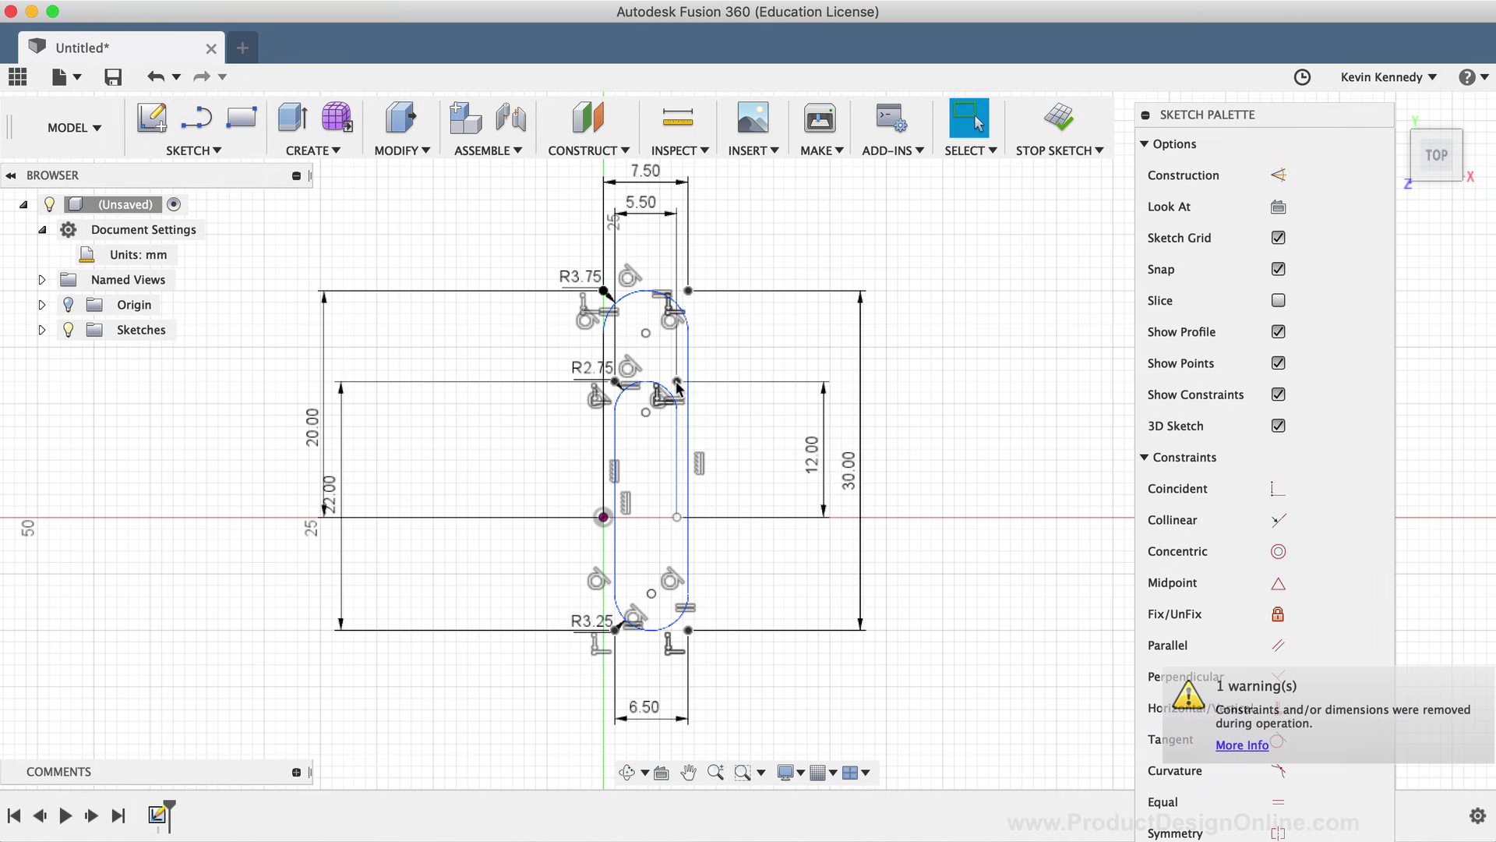
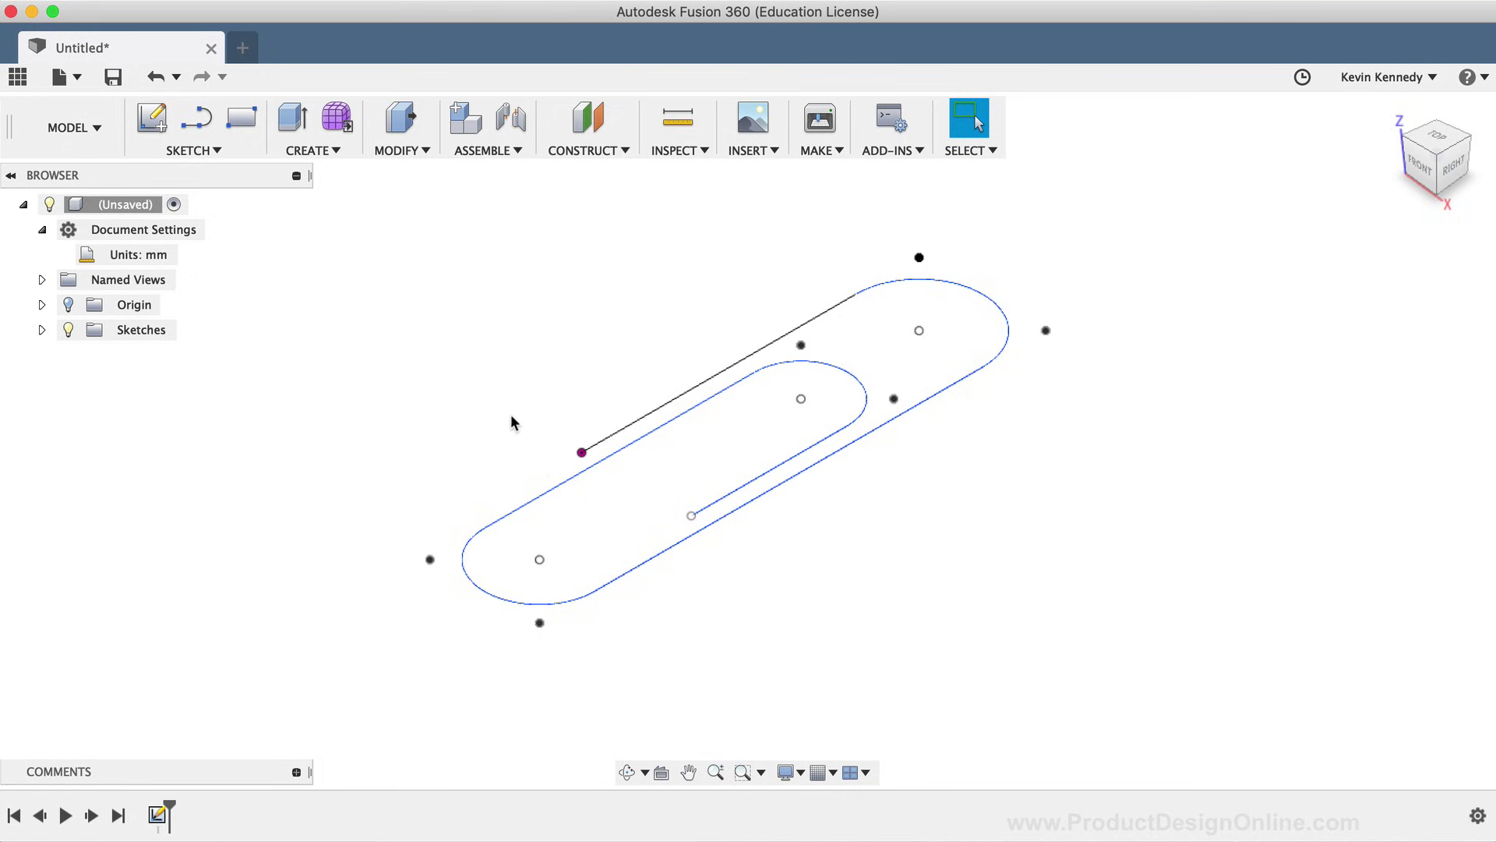
# Sketch a 1 mm diameter center circle on the front vertical plane, centered on the path's endpoint at the origin, and finish the sketch
pyautogui.press('c')
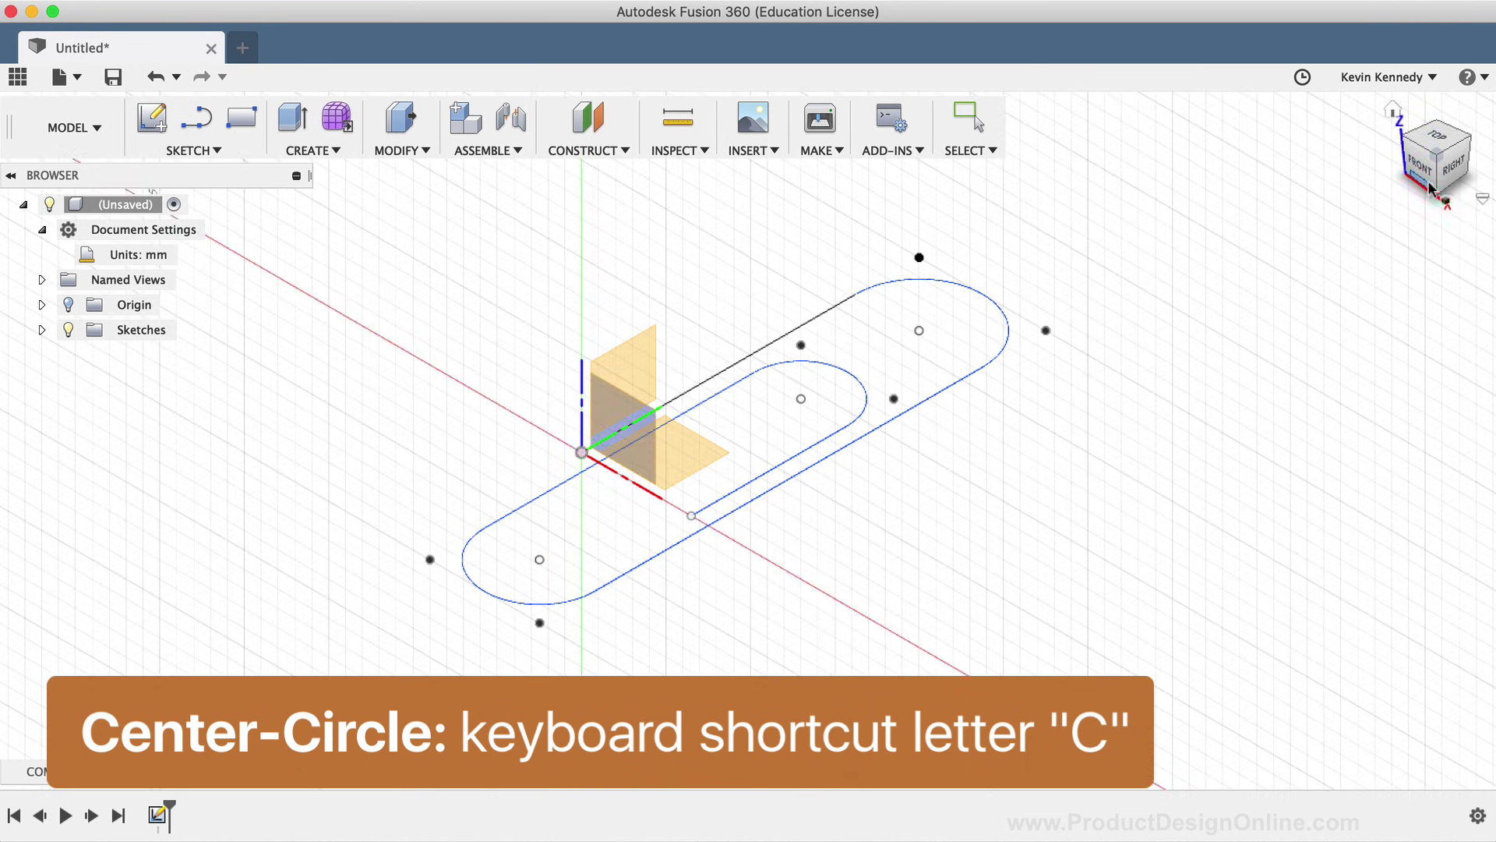
pyautogui.moveTo(1426, 164); pyautogui.dragTo(1473, 156)
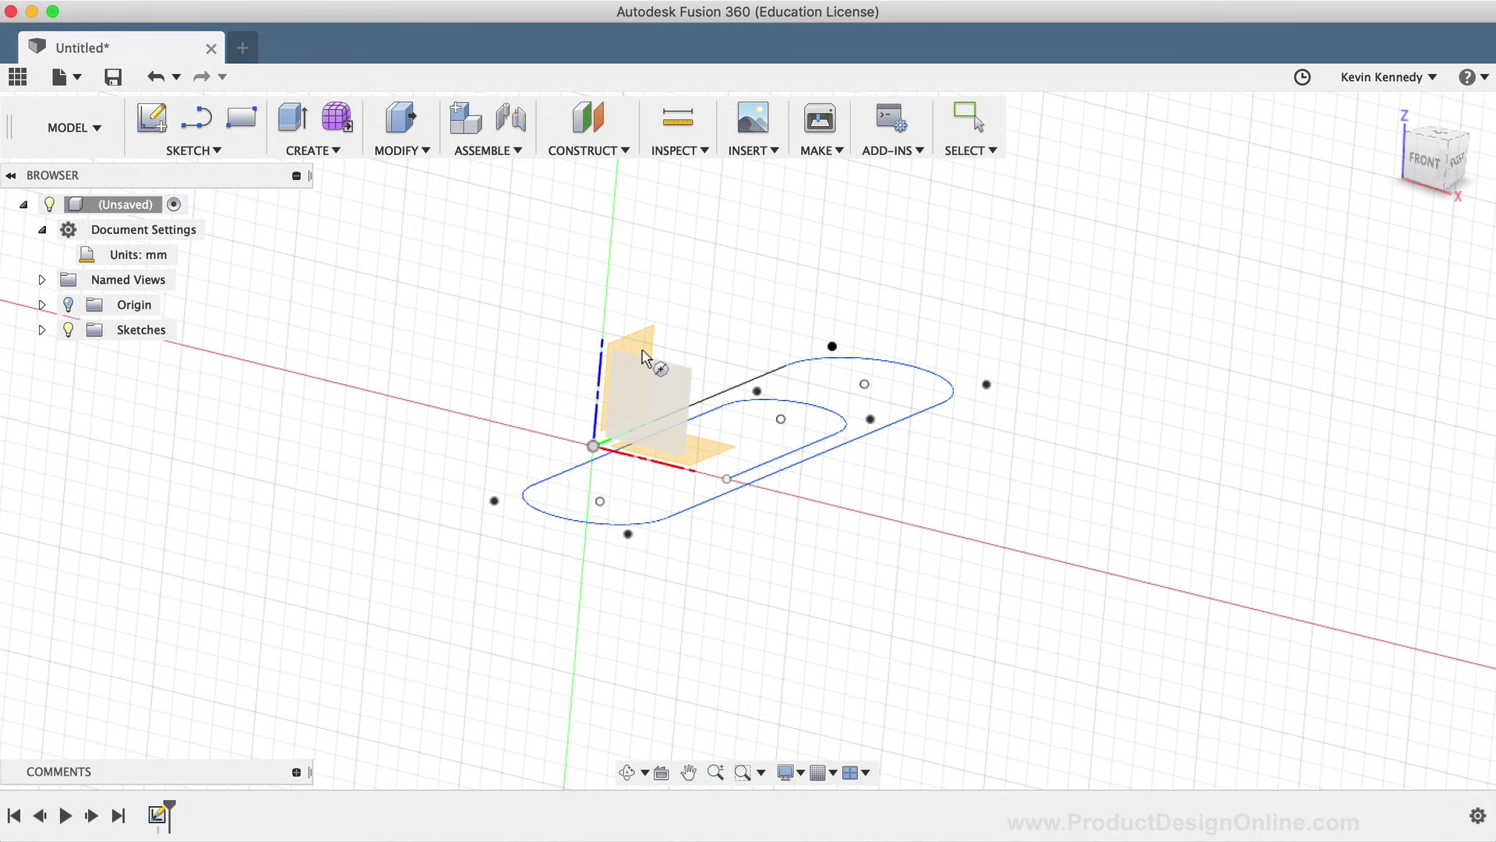
pyautogui.click(670, 387)
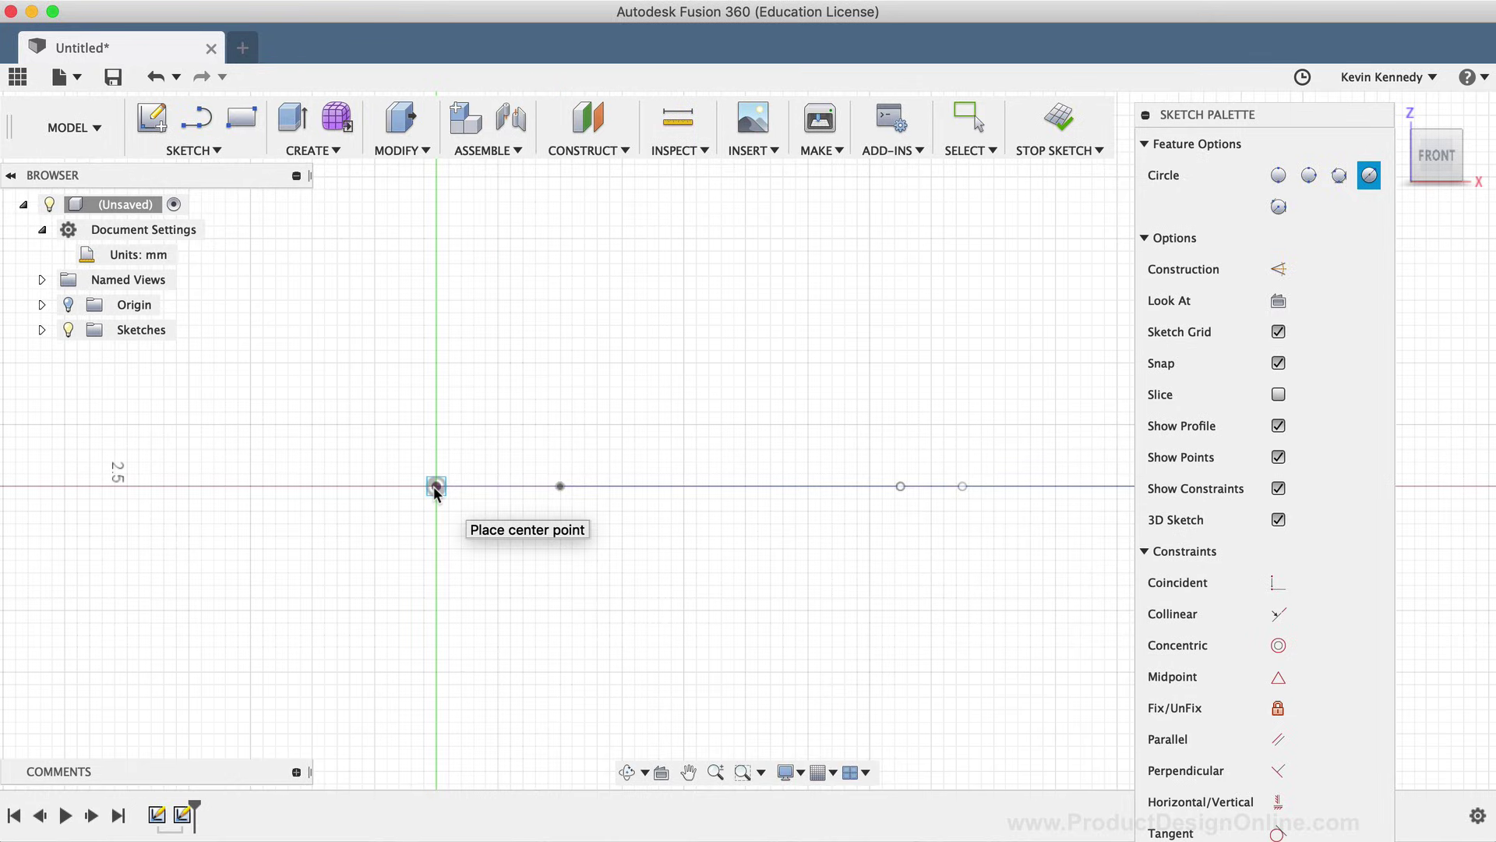
pyautogui.click(435, 486)
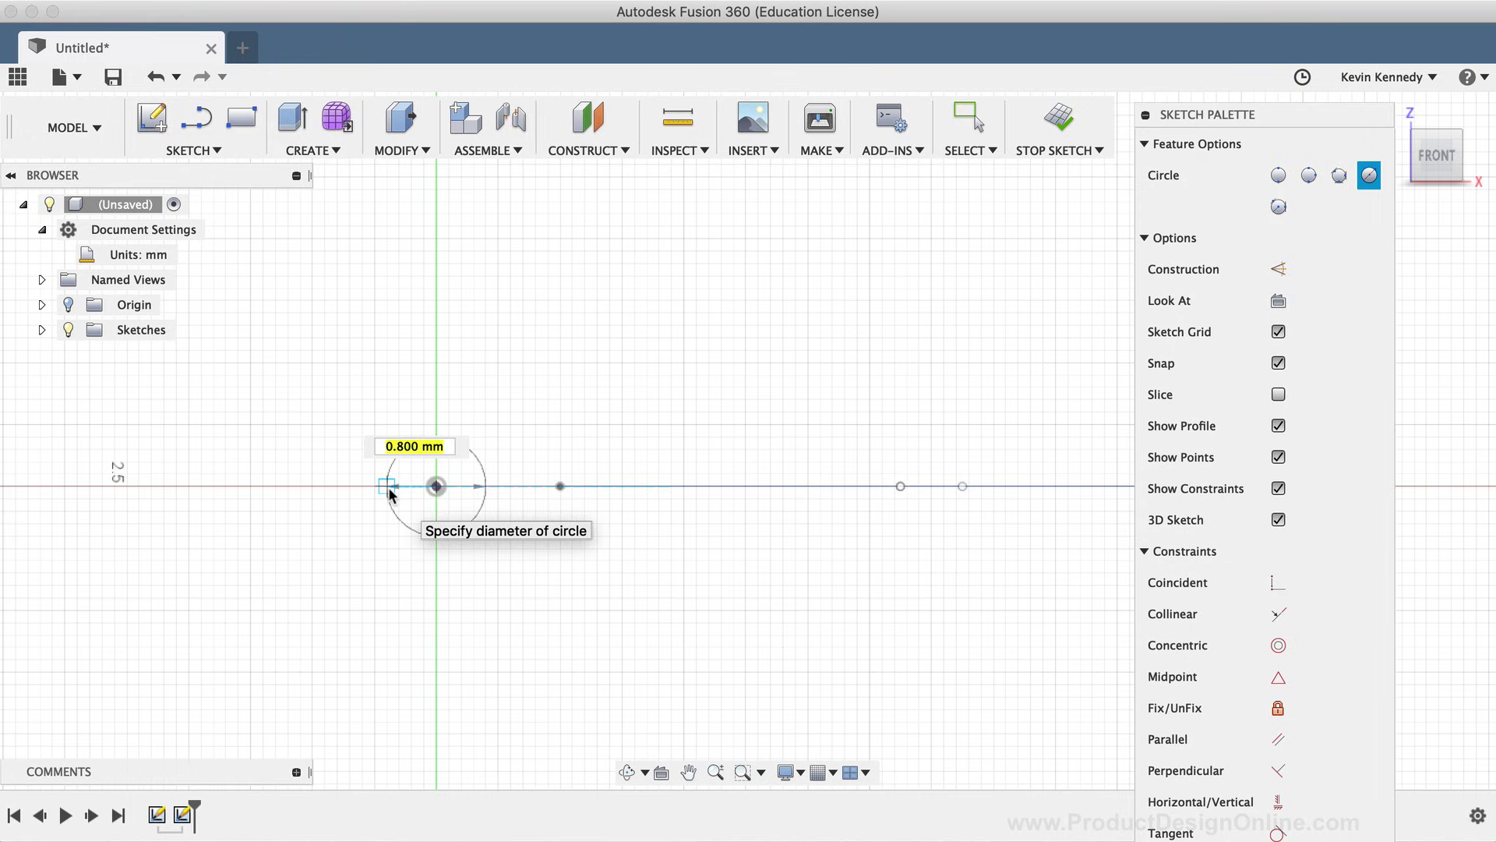
pyautogui.write('1')
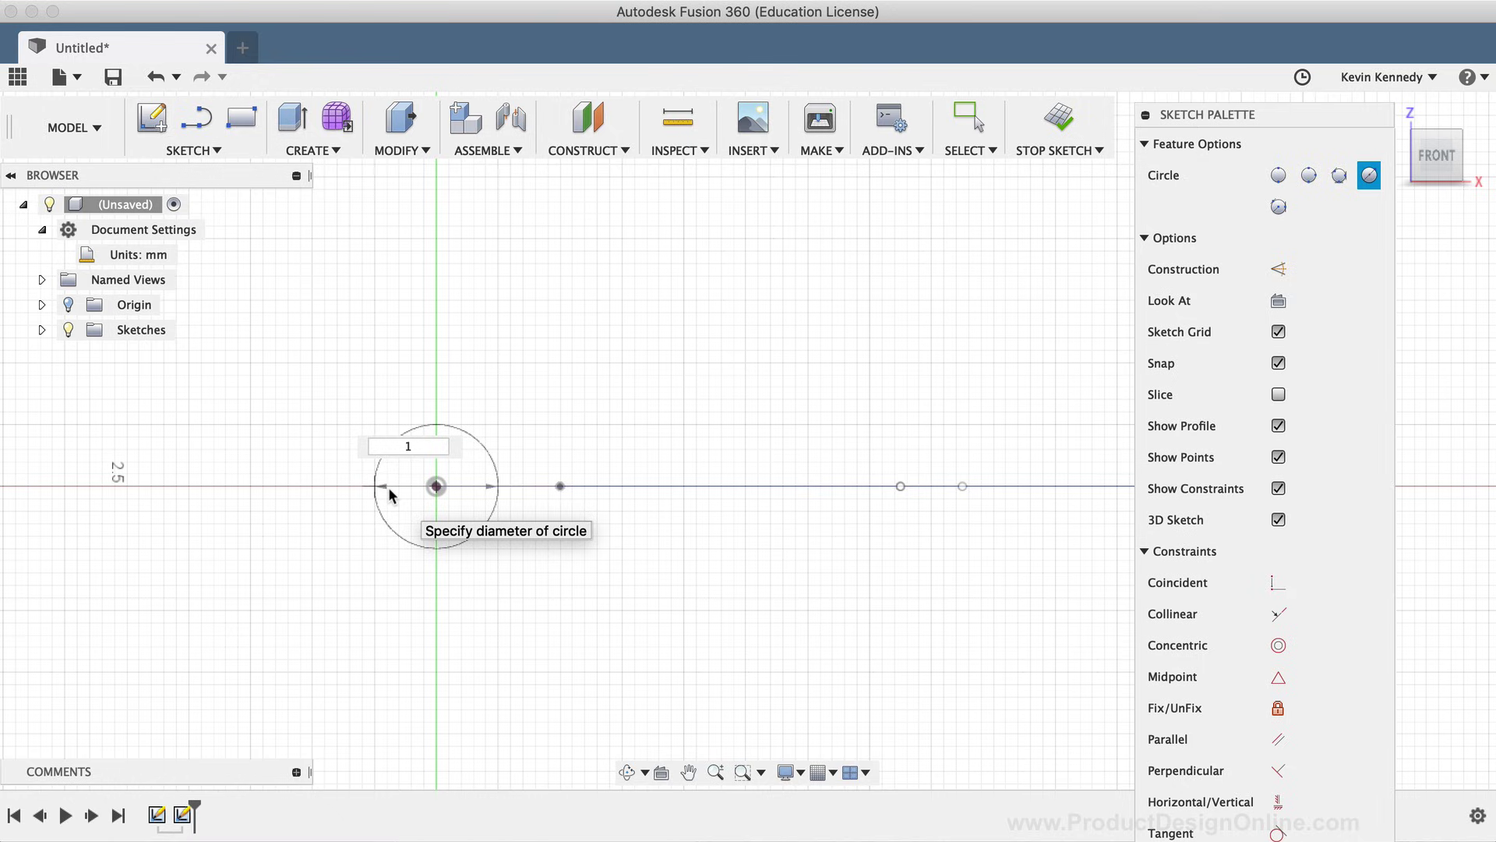
pyautogui.press('Tab')
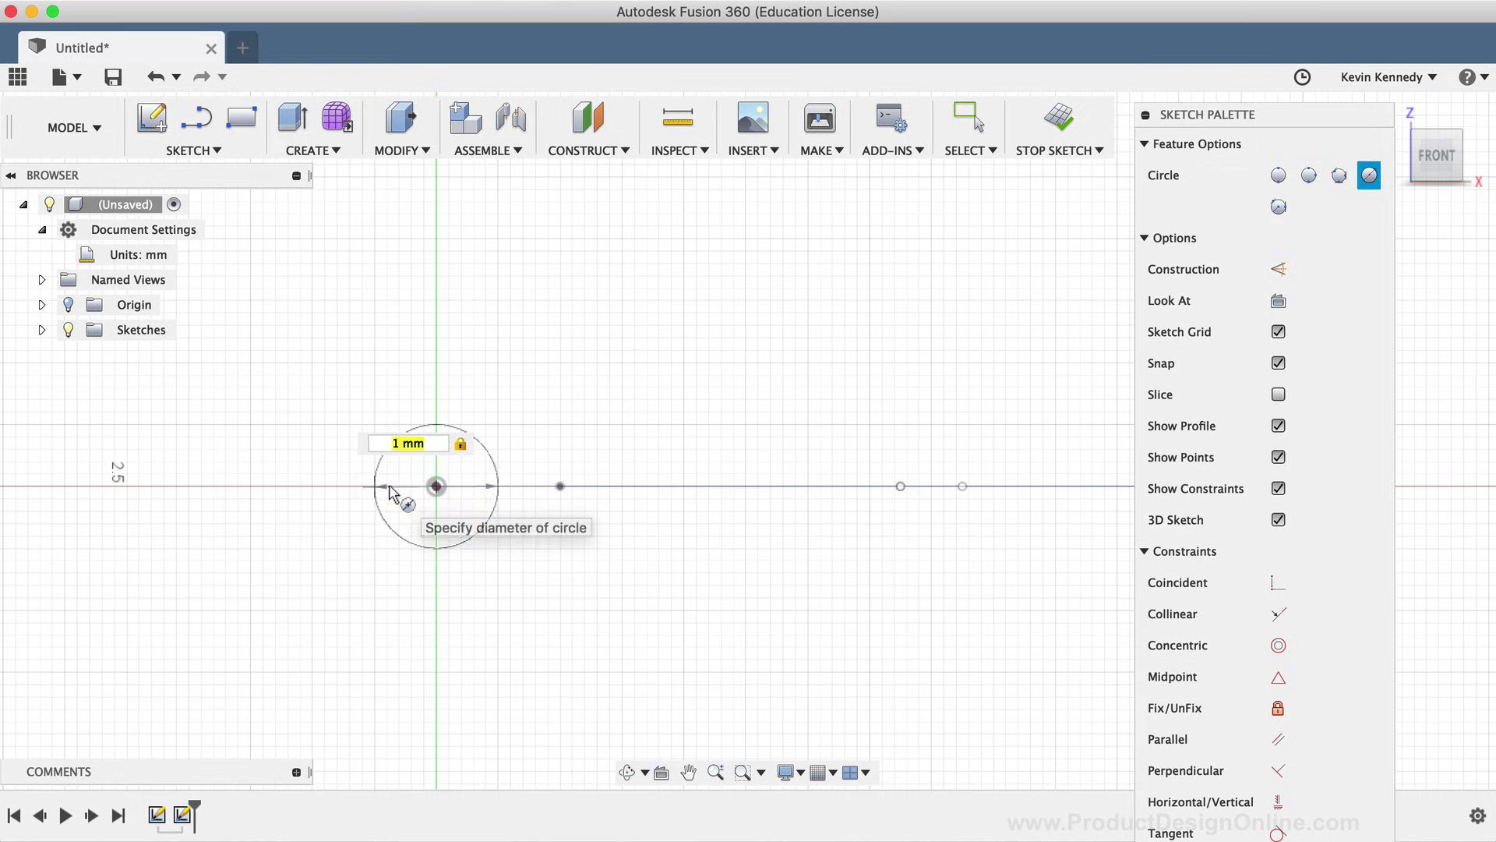
pyautogui.press('Return')
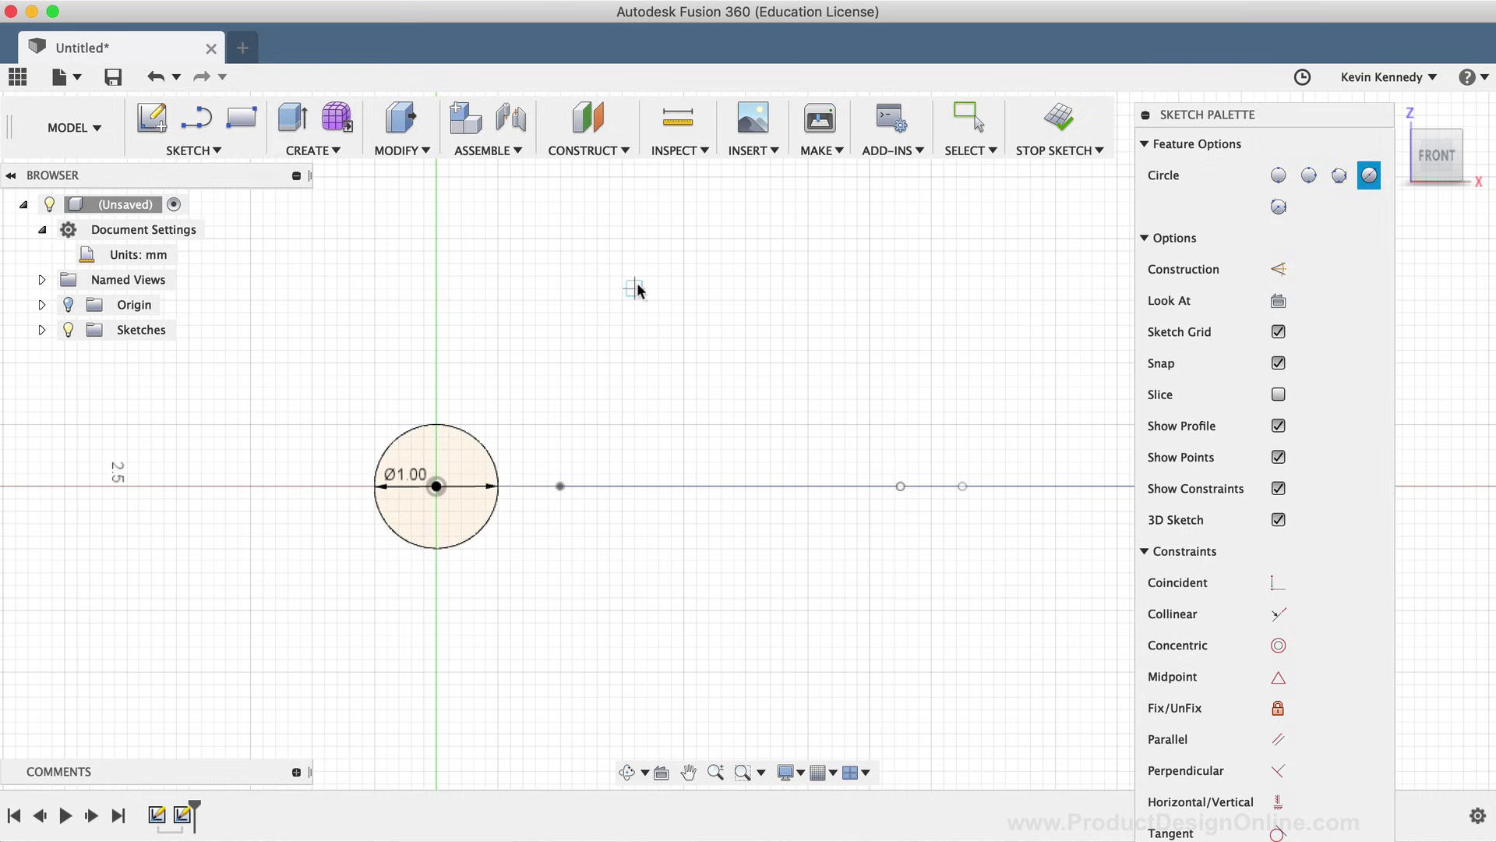
pyautogui.click(1060, 127)
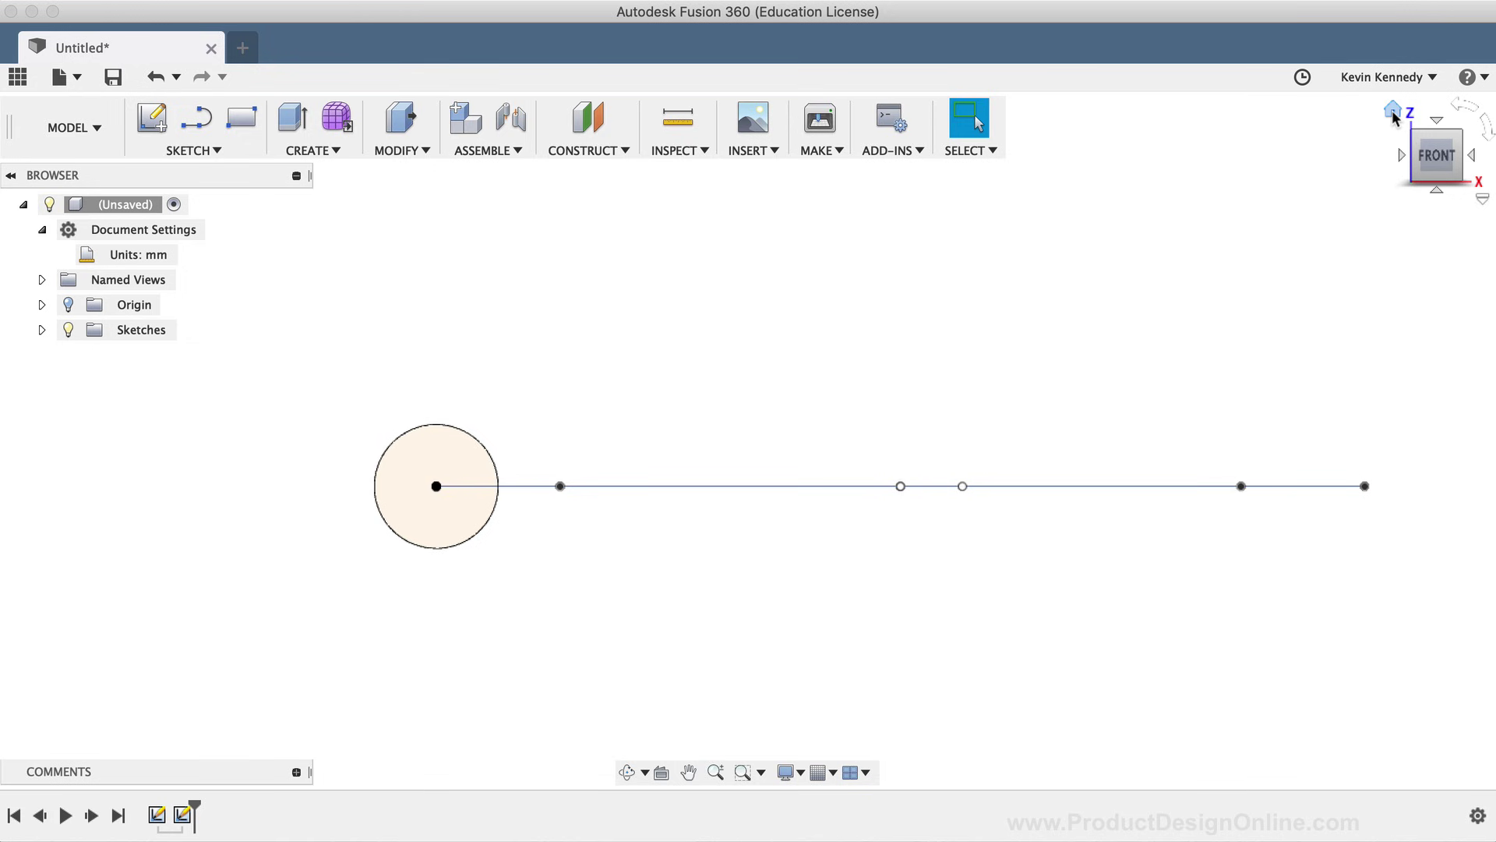
# Sweep the circle profile along the chained paperclip path as a Single Path sweep with Perpendicular orientation and the New Body operation
pyautogui.click(1393, 112)
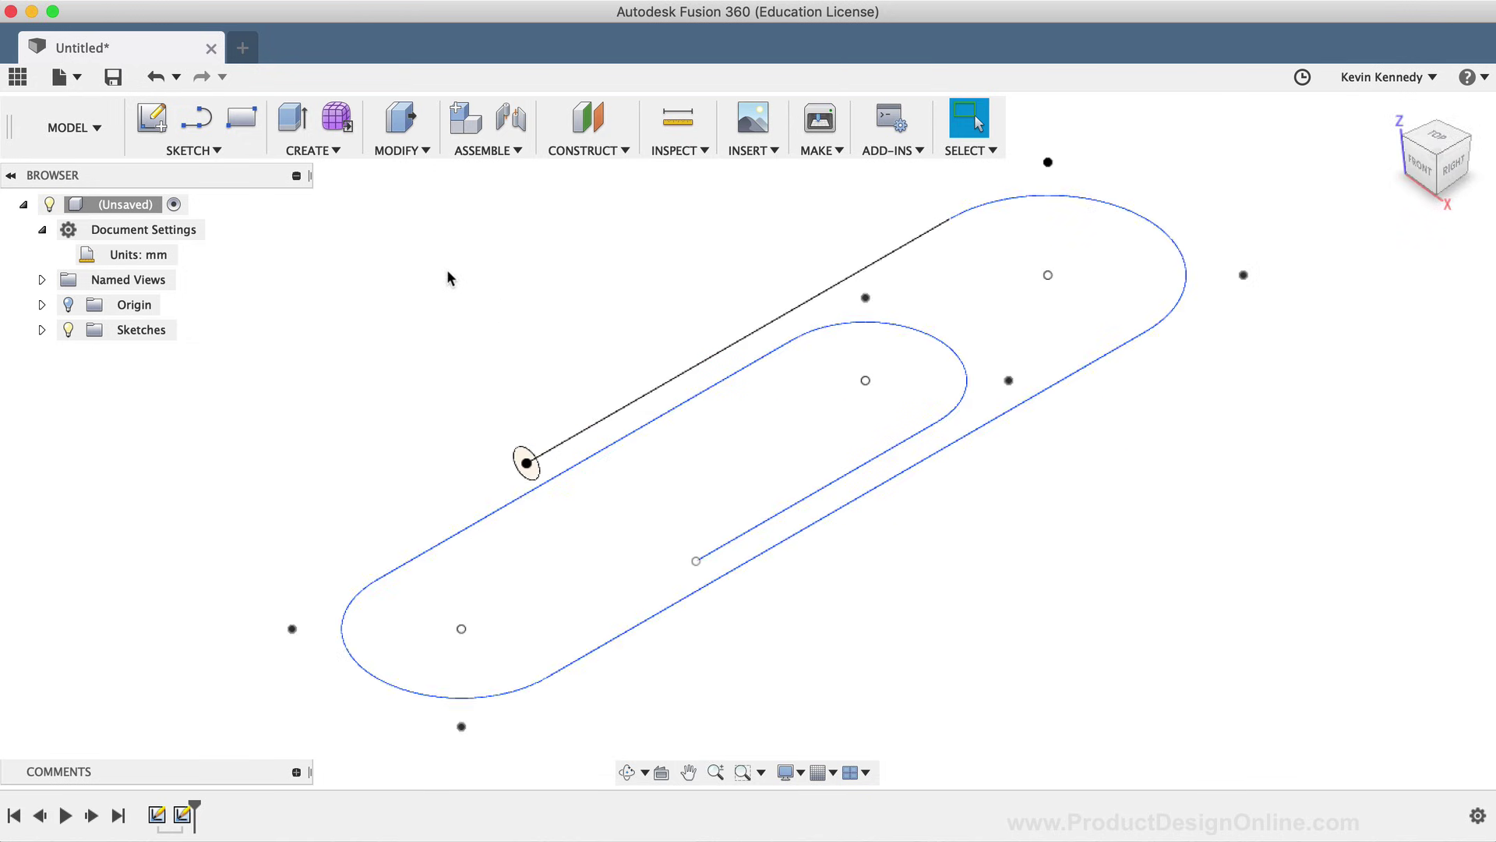
pyautogui.click(312, 149)
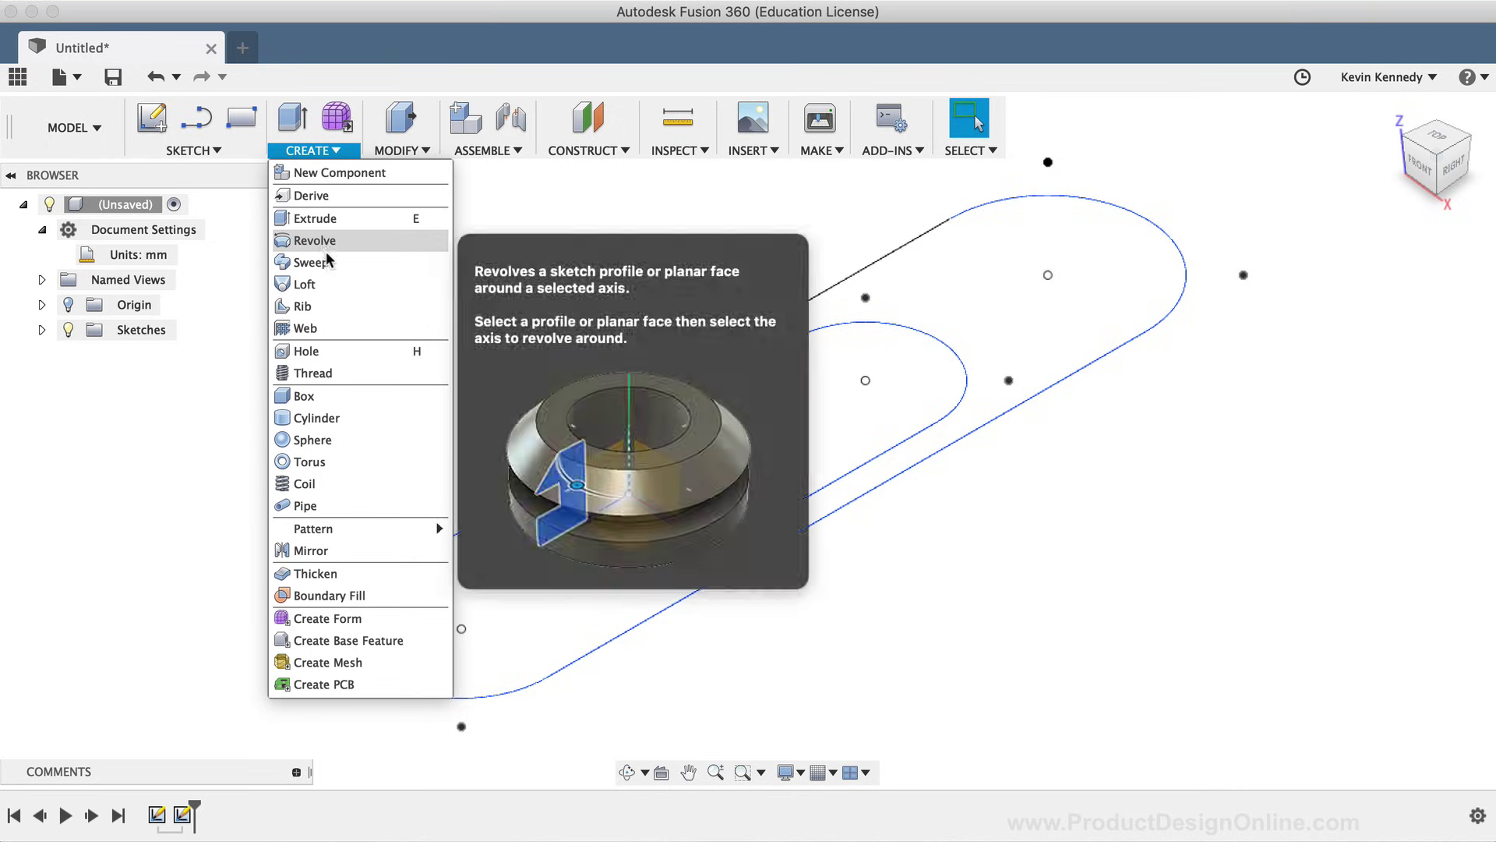
pyautogui.click(326, 259)
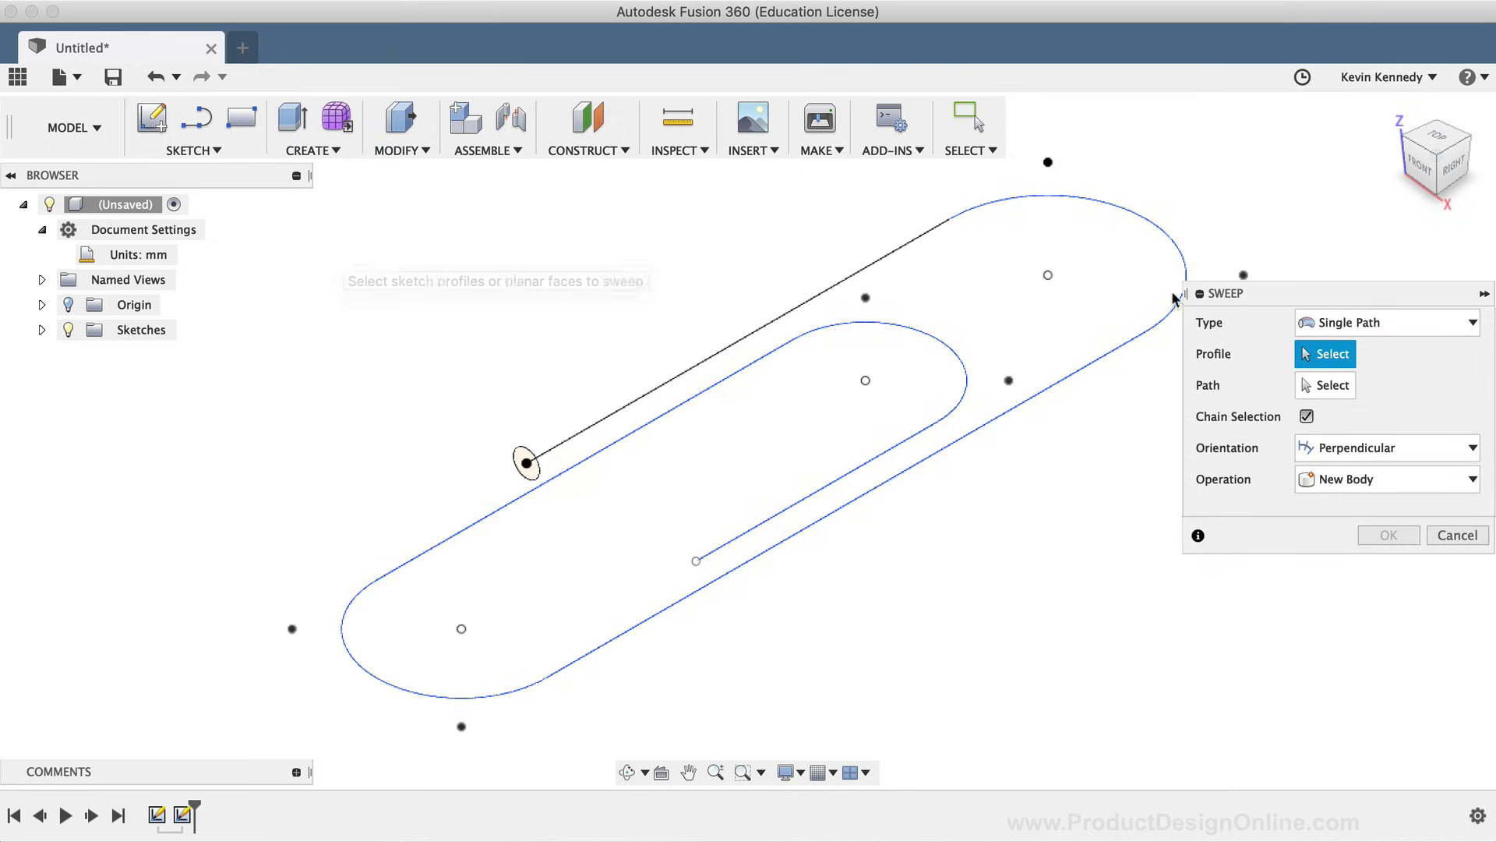
pyautogui.moveTo(1264, 290); pyautogui.dragTo(1188, 362)
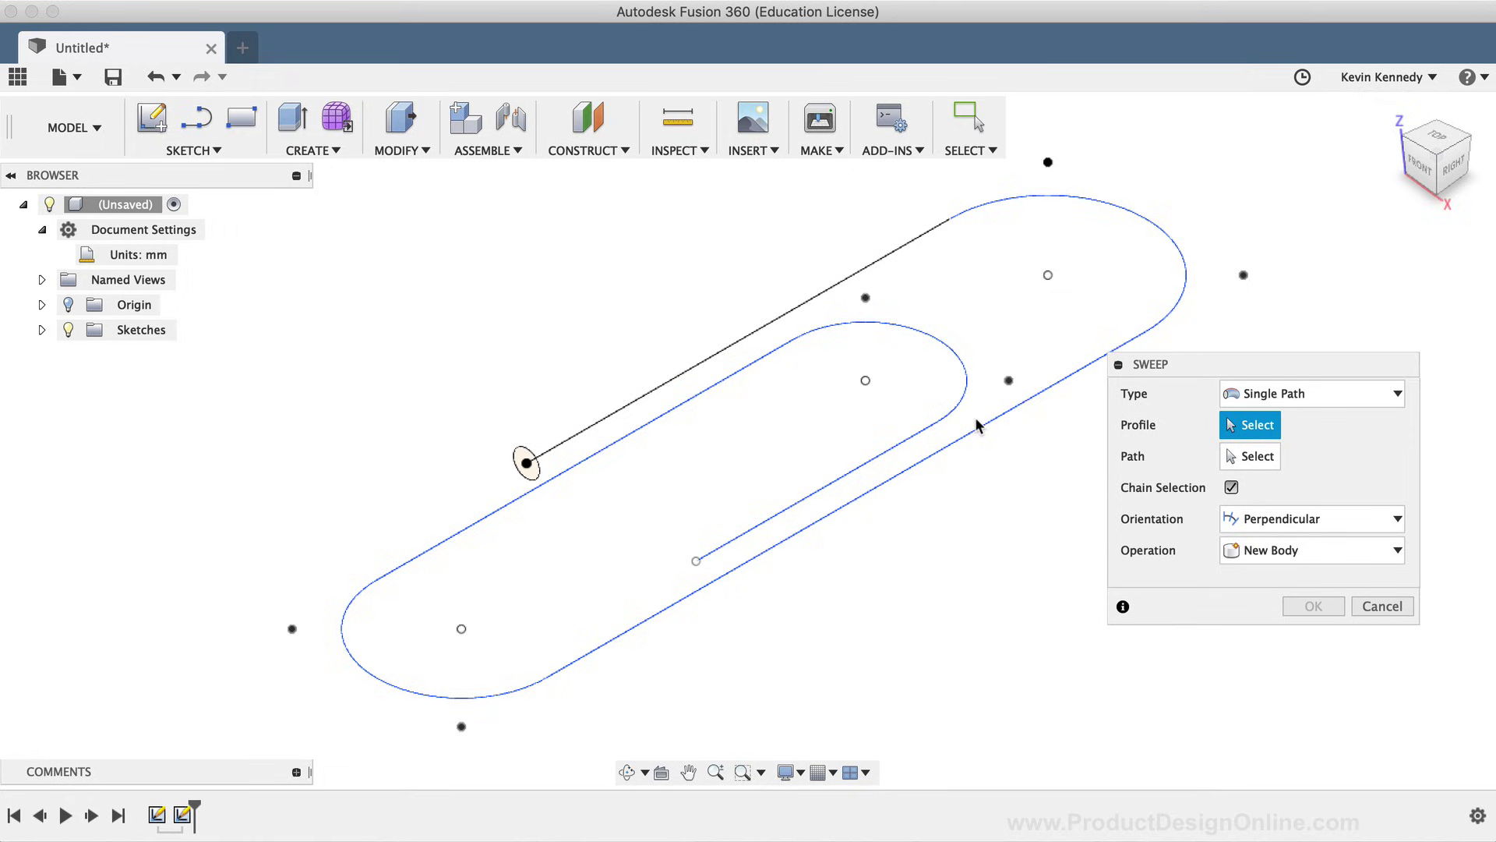
pyautogui.click(1360, 393)
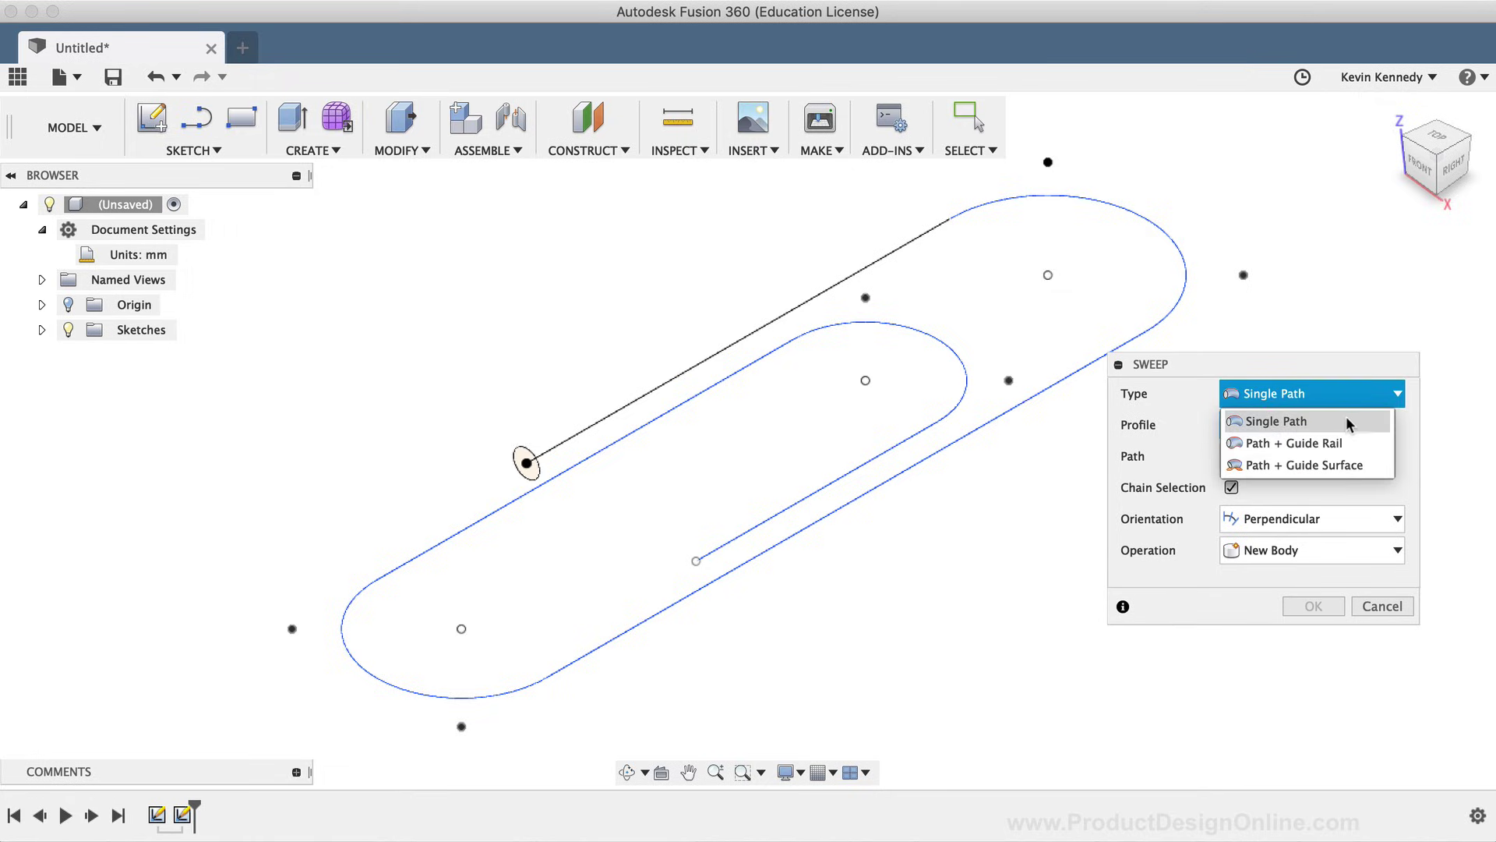
pyautogui.click(1348, 421)
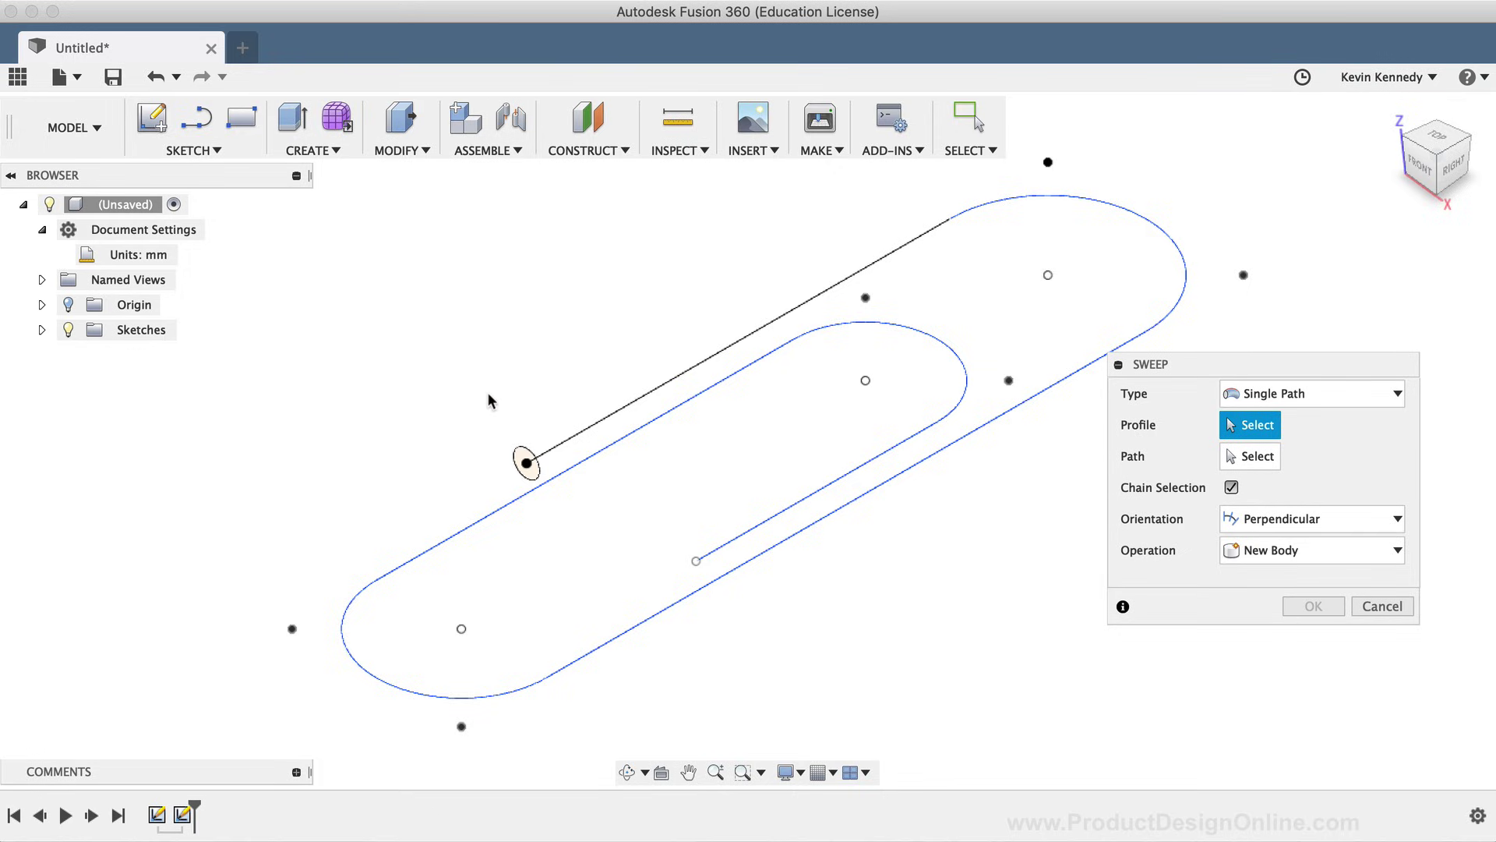
pyautogui.click(524, 462)
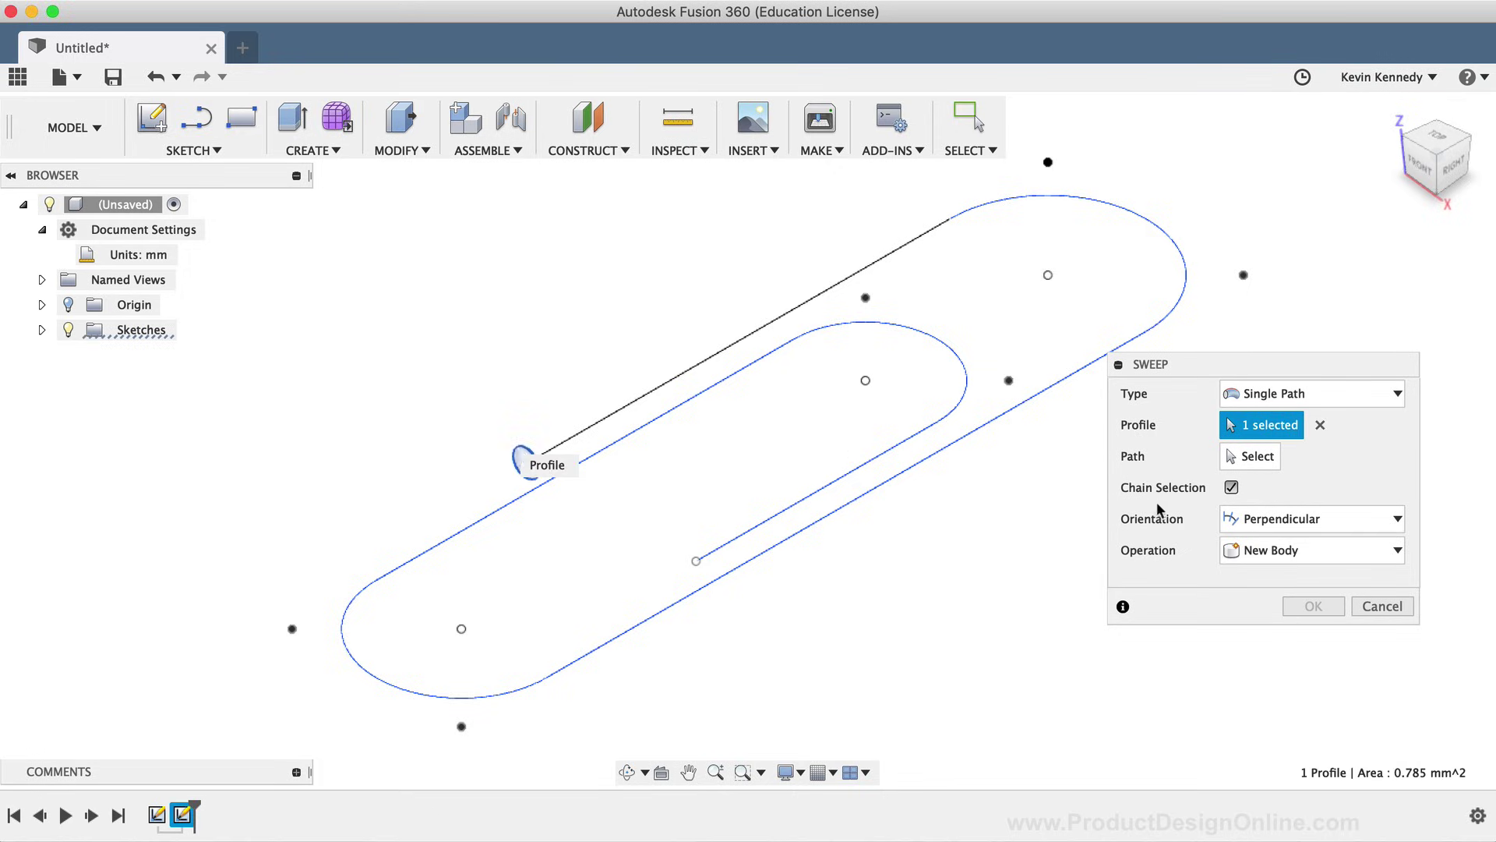
pyautogui.click(1256, 456)
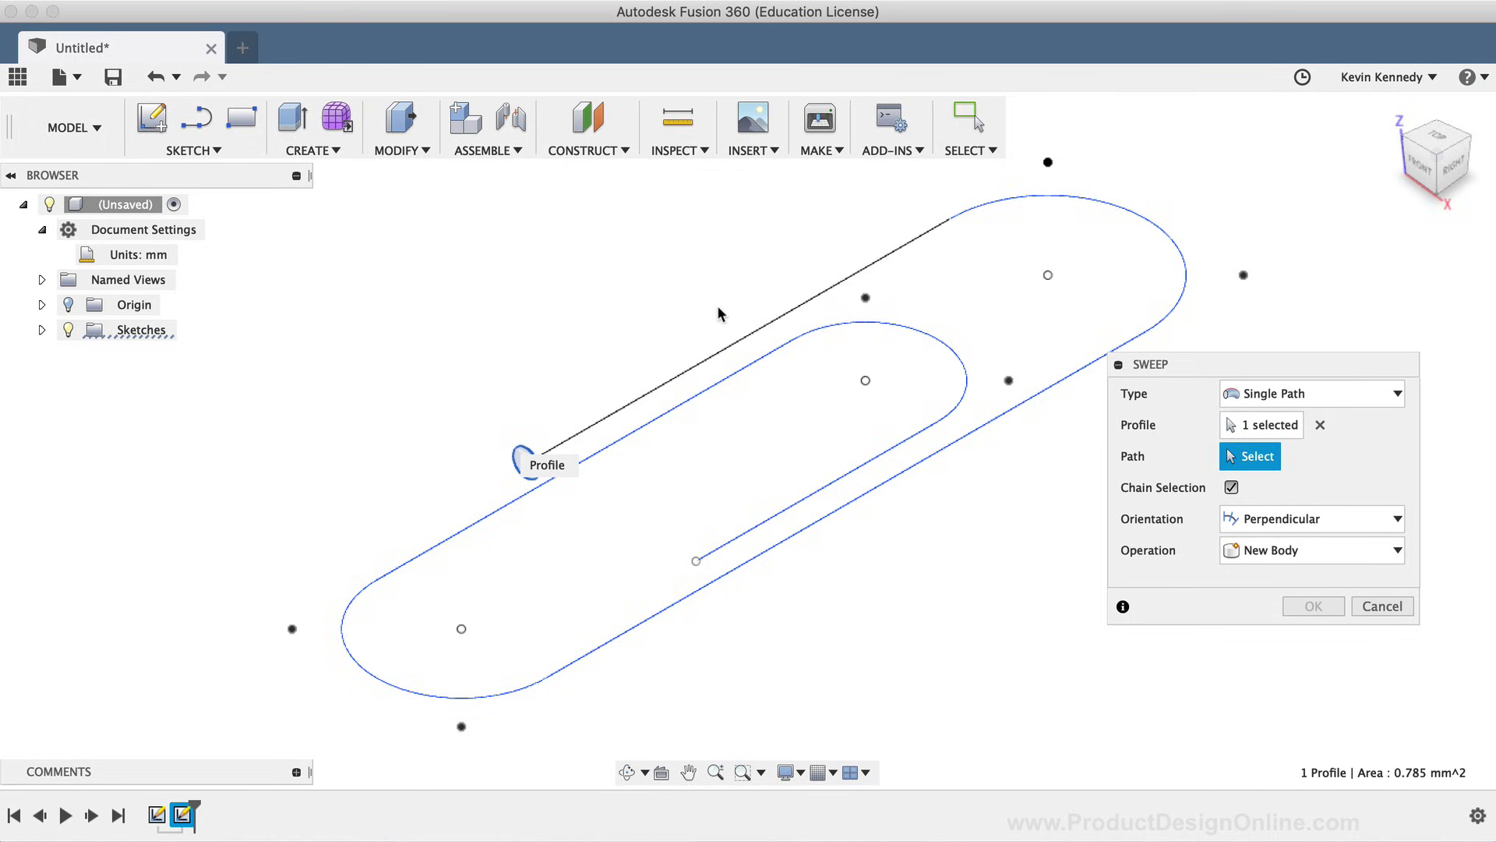
pyautogui.click(741, 343)
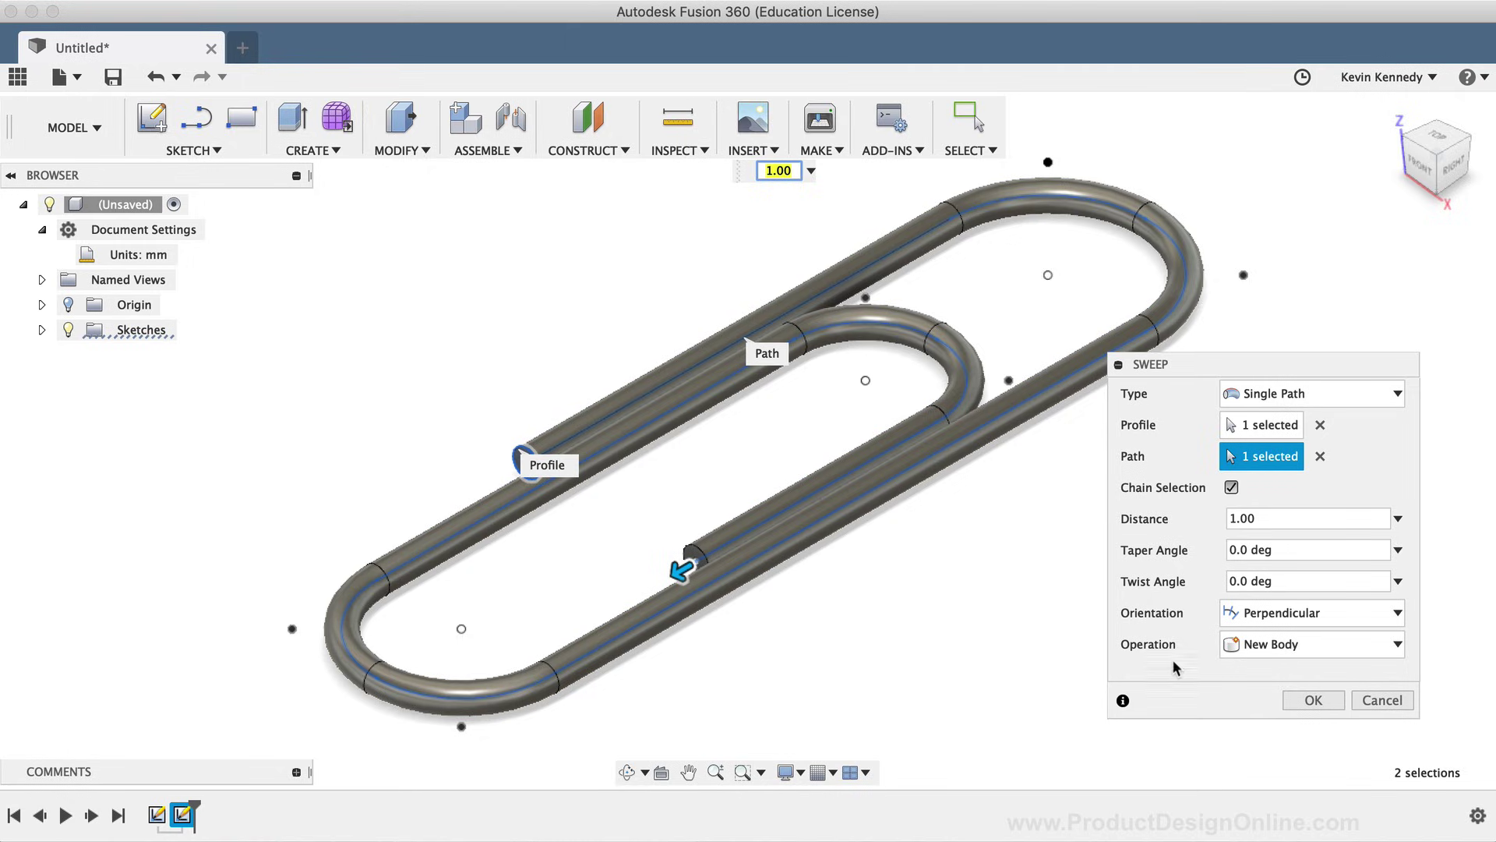
pyautogui.click(1327, 703)
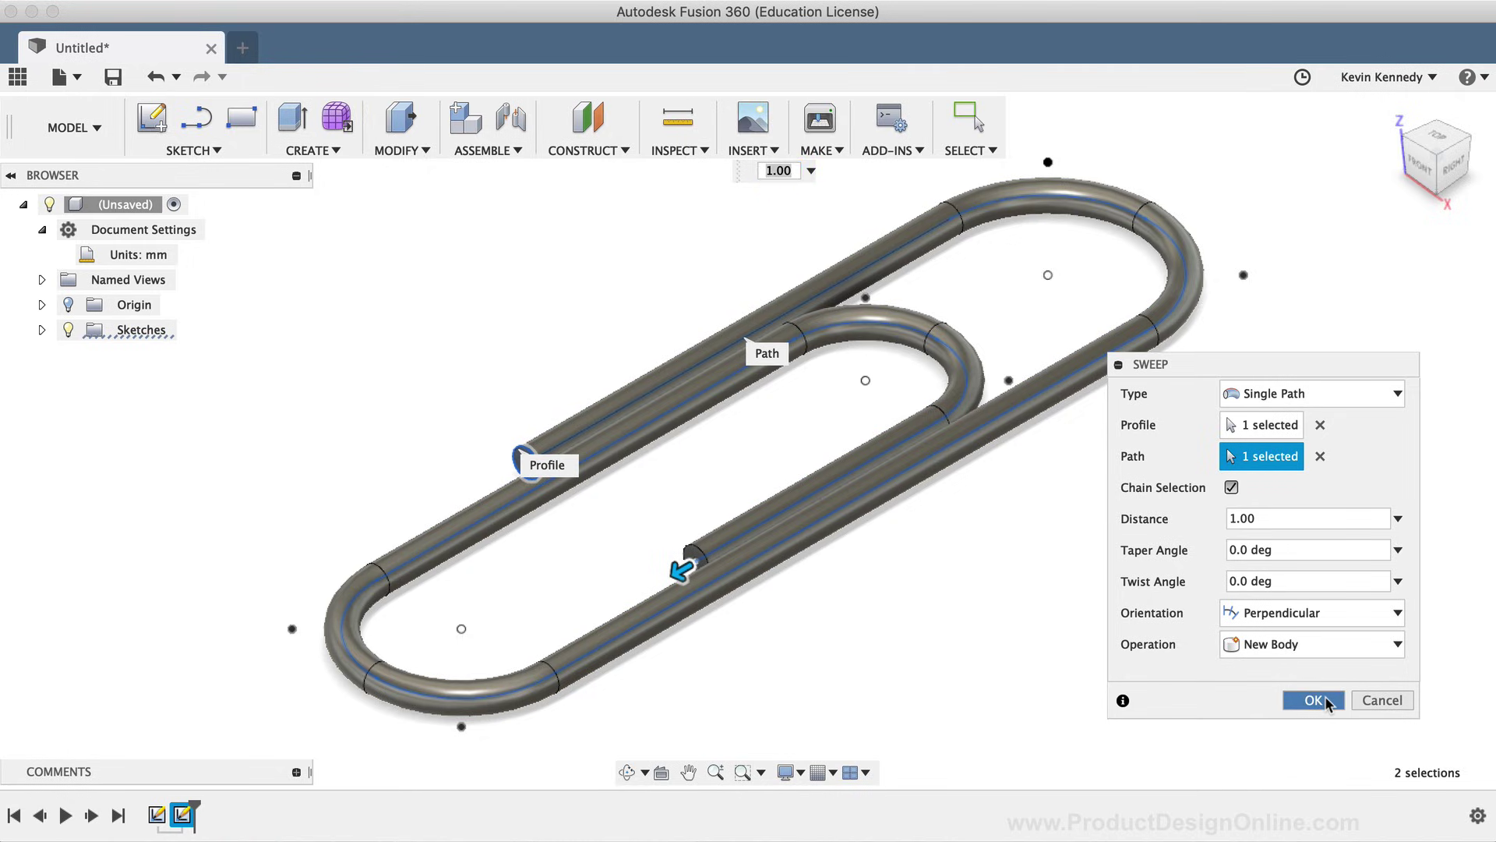
pyautogui.click(1328, 701)
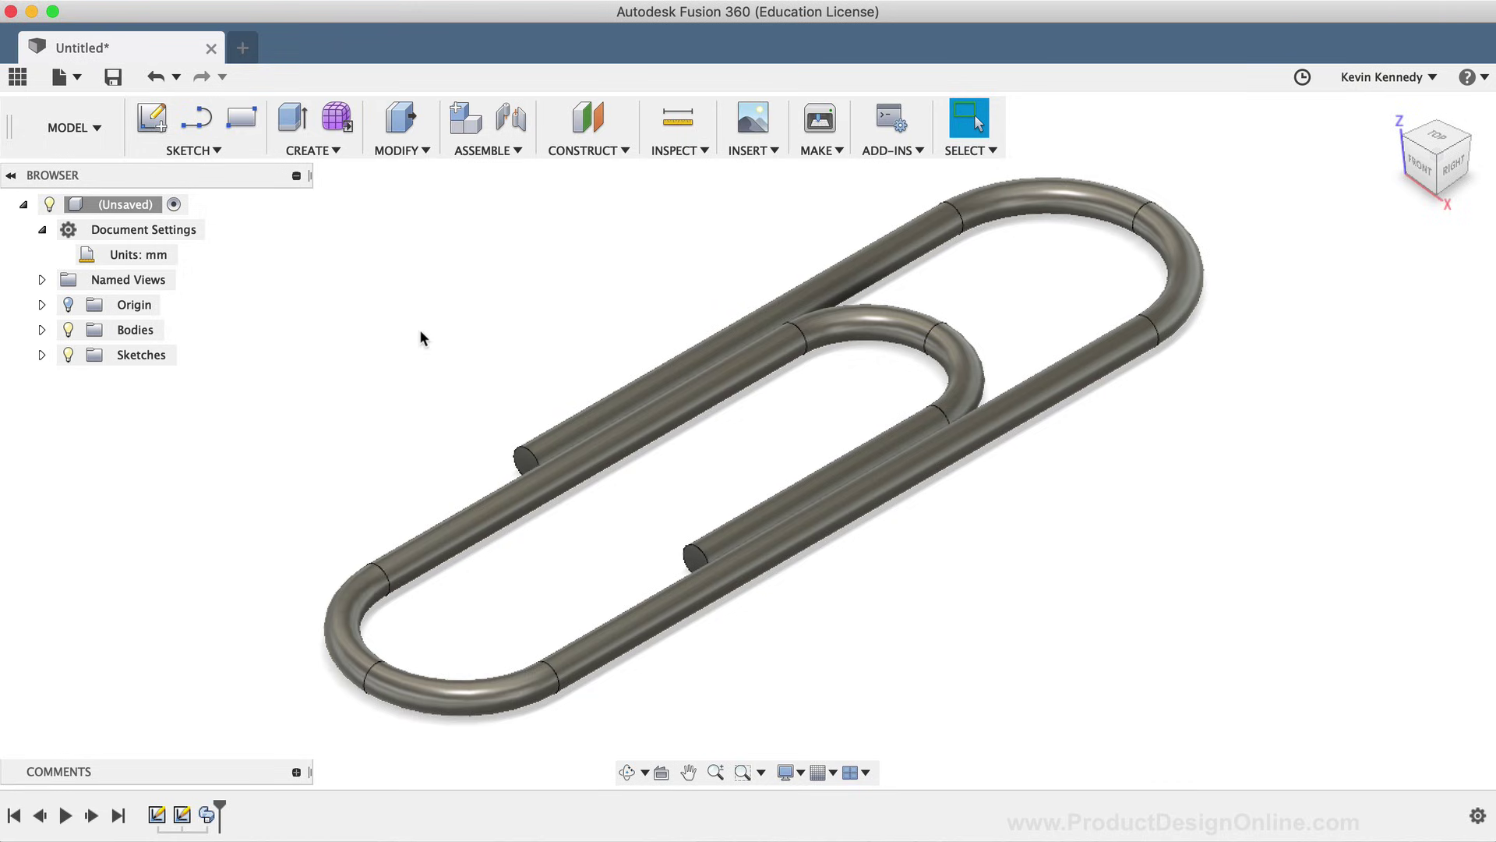
# Save the design as "Paper Clip" in the Day #3 folder inside "Learn Fusion 360 in 30 Days" of the master project branch
pyautogui.click(113, 76)
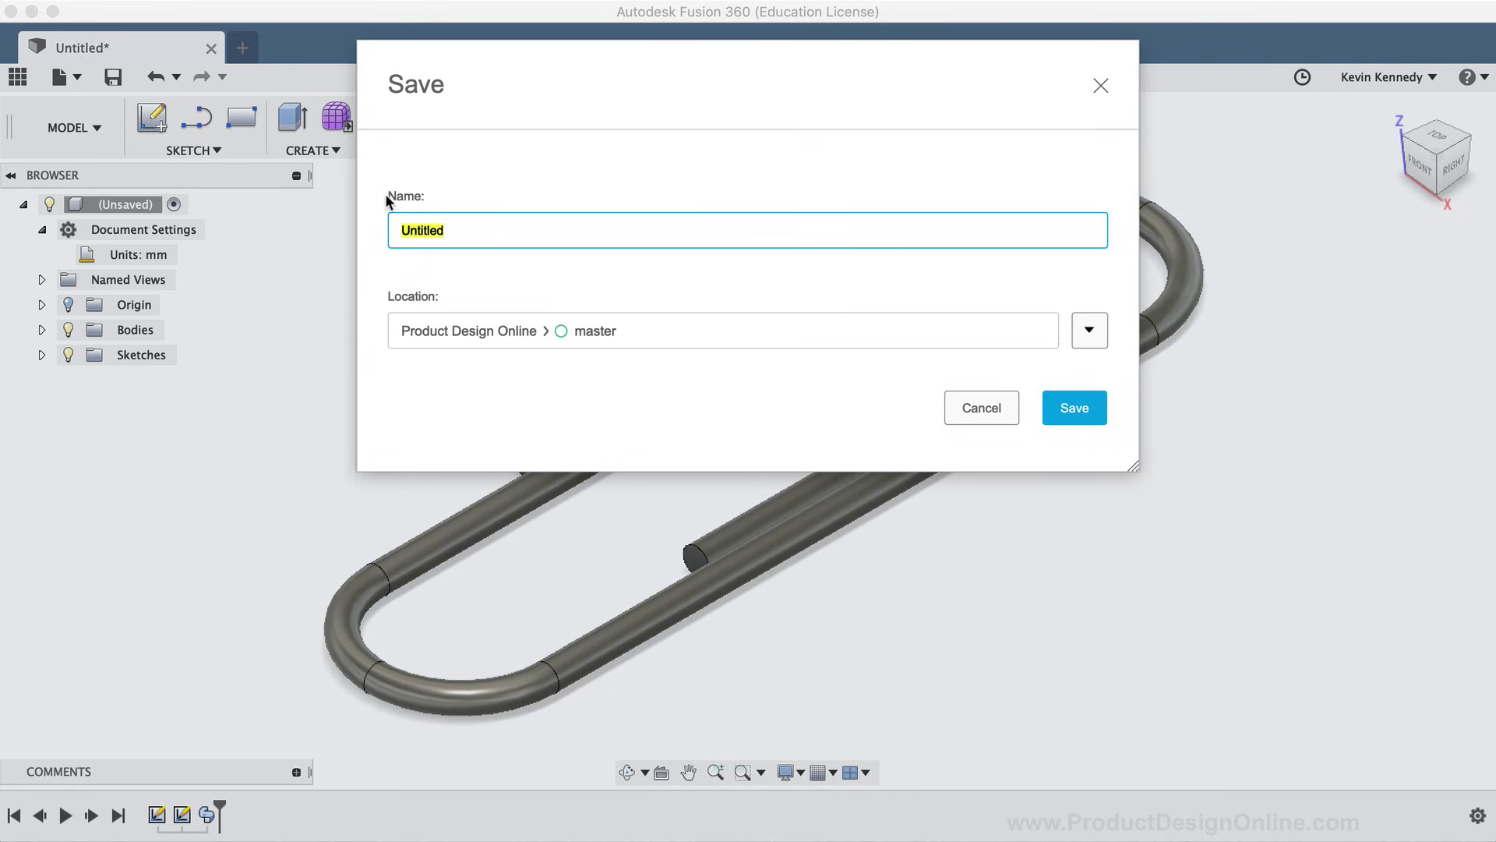
pyautogui.write('Paper Clip')
pyautogui.click(1091, 331)
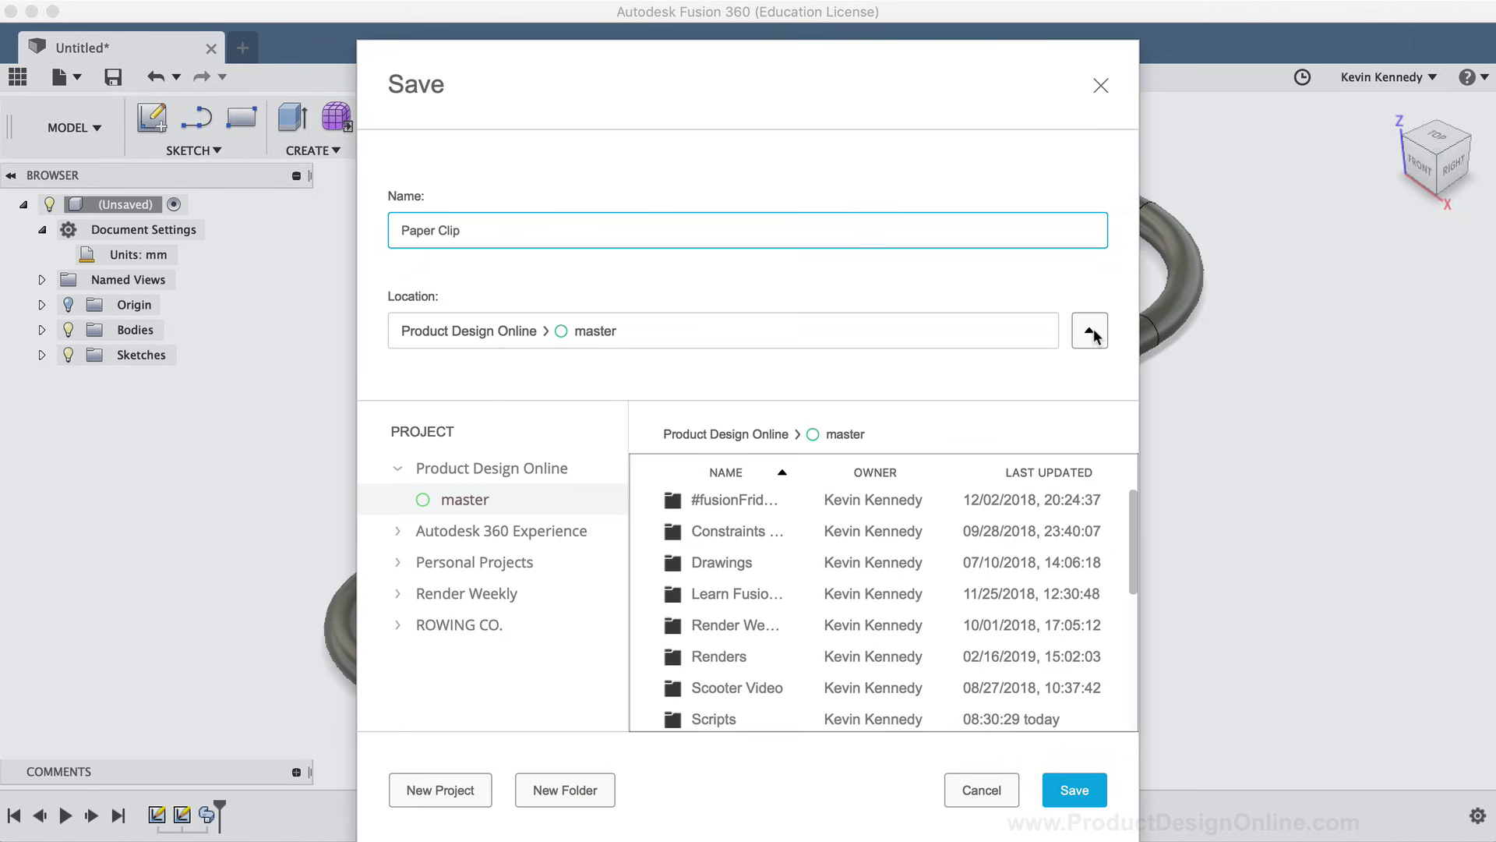
pyautogui.doubleClick(760, 593)
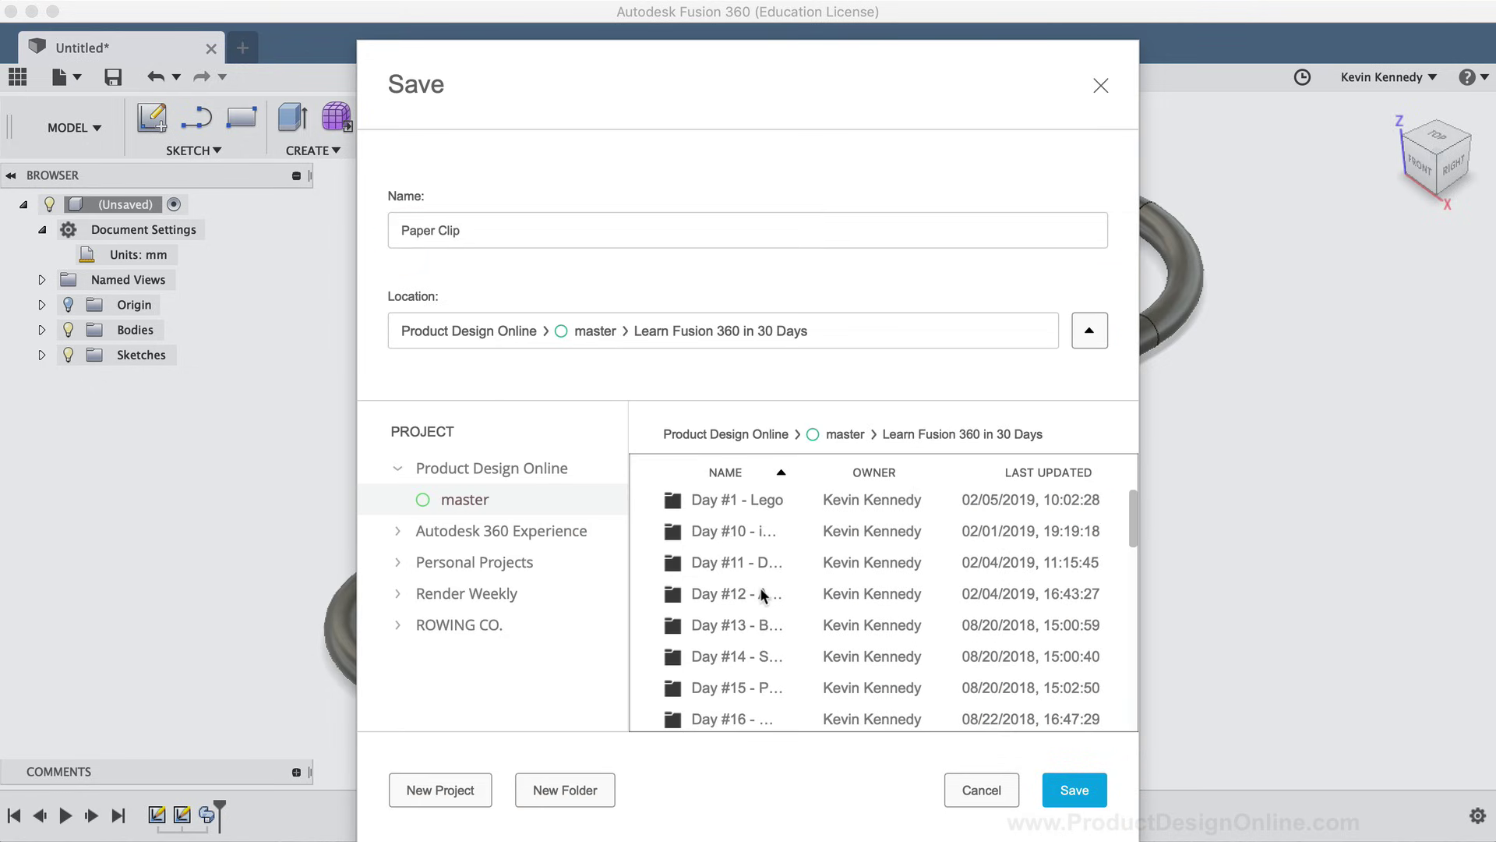
pyautogui.scroll(-10, 759, 587)
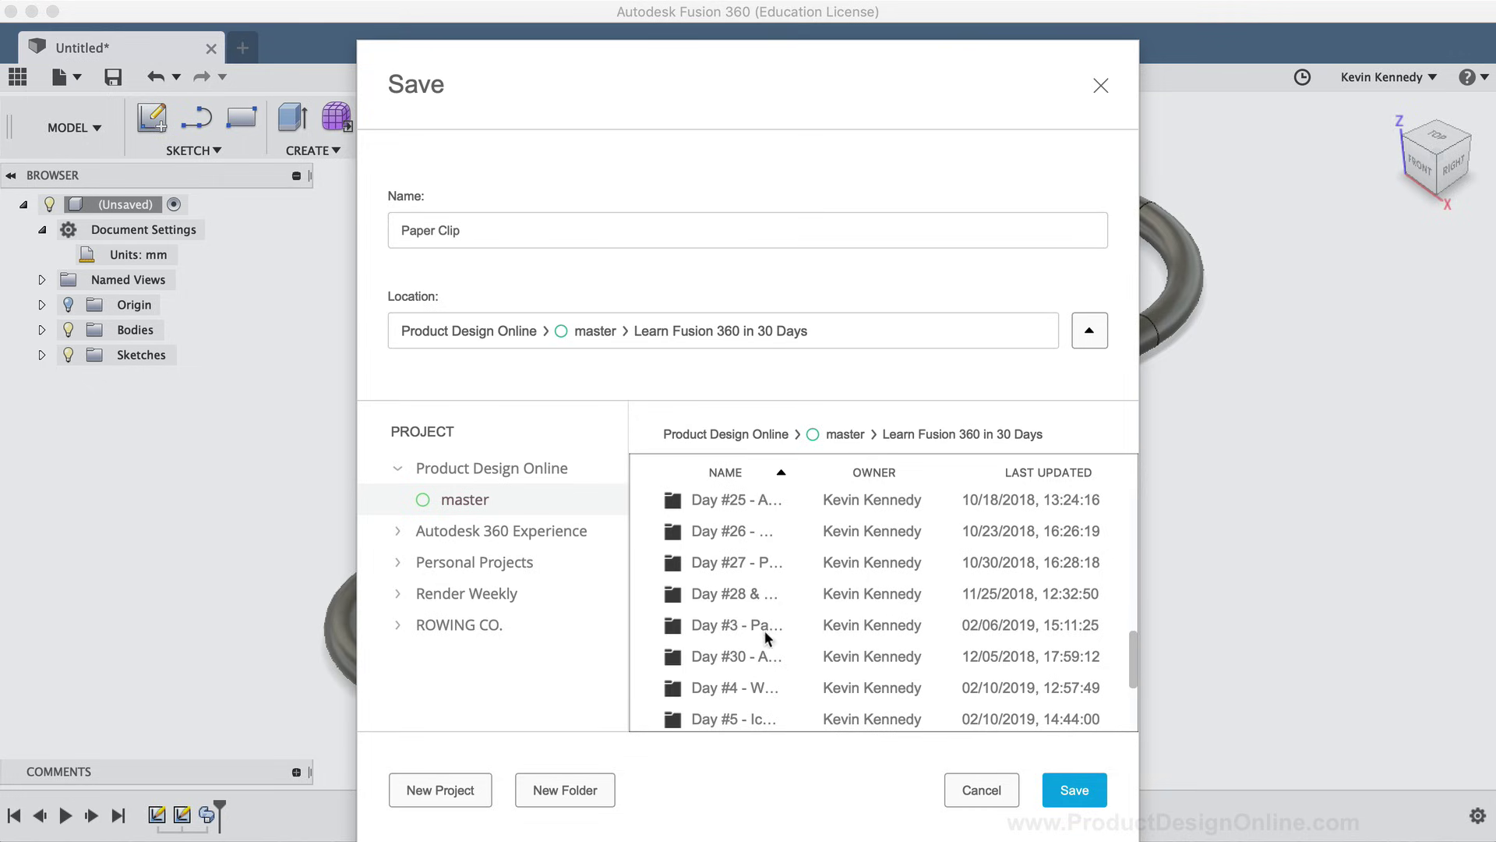
pyautogui.doubleClick(760, 625)
pyautogui.click(1073, 790)
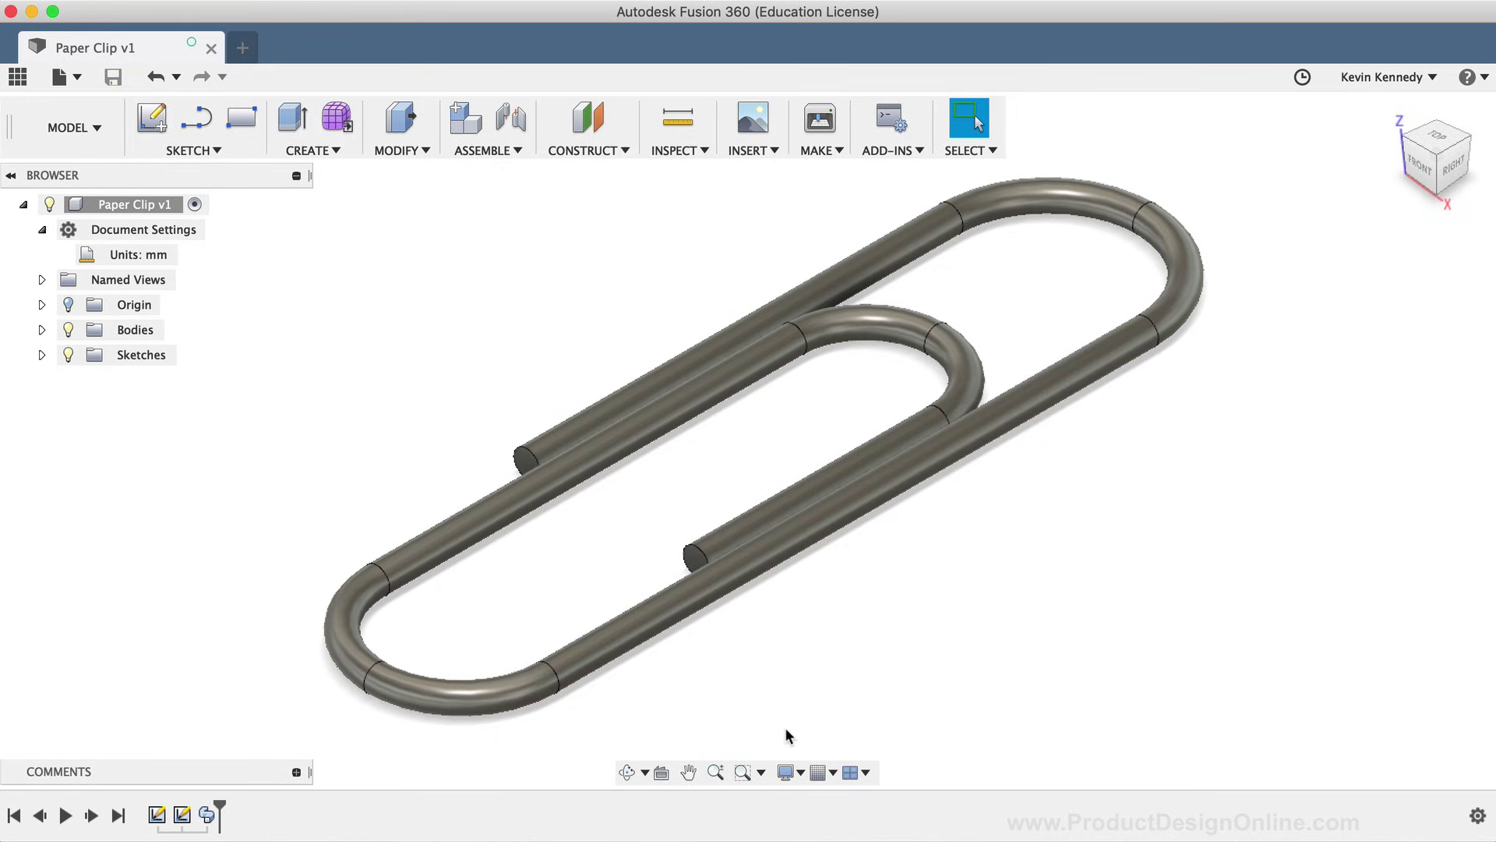
# Set the display's visual style to Shaded so the paperclip is shown without edge lines
pyautogui.click(784, 772)
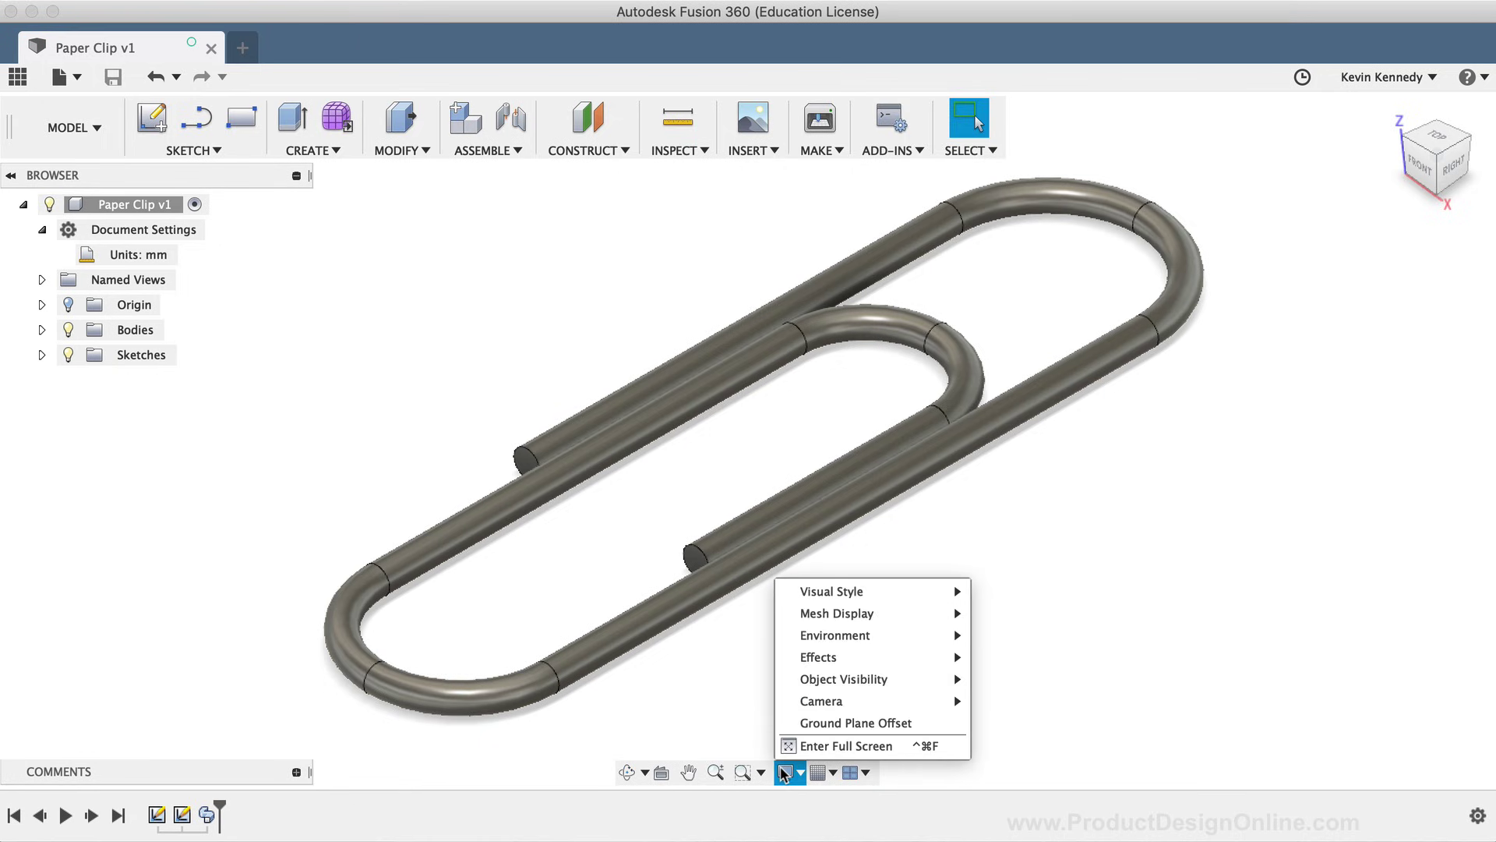
pyautogui.moveTo(898, 589)
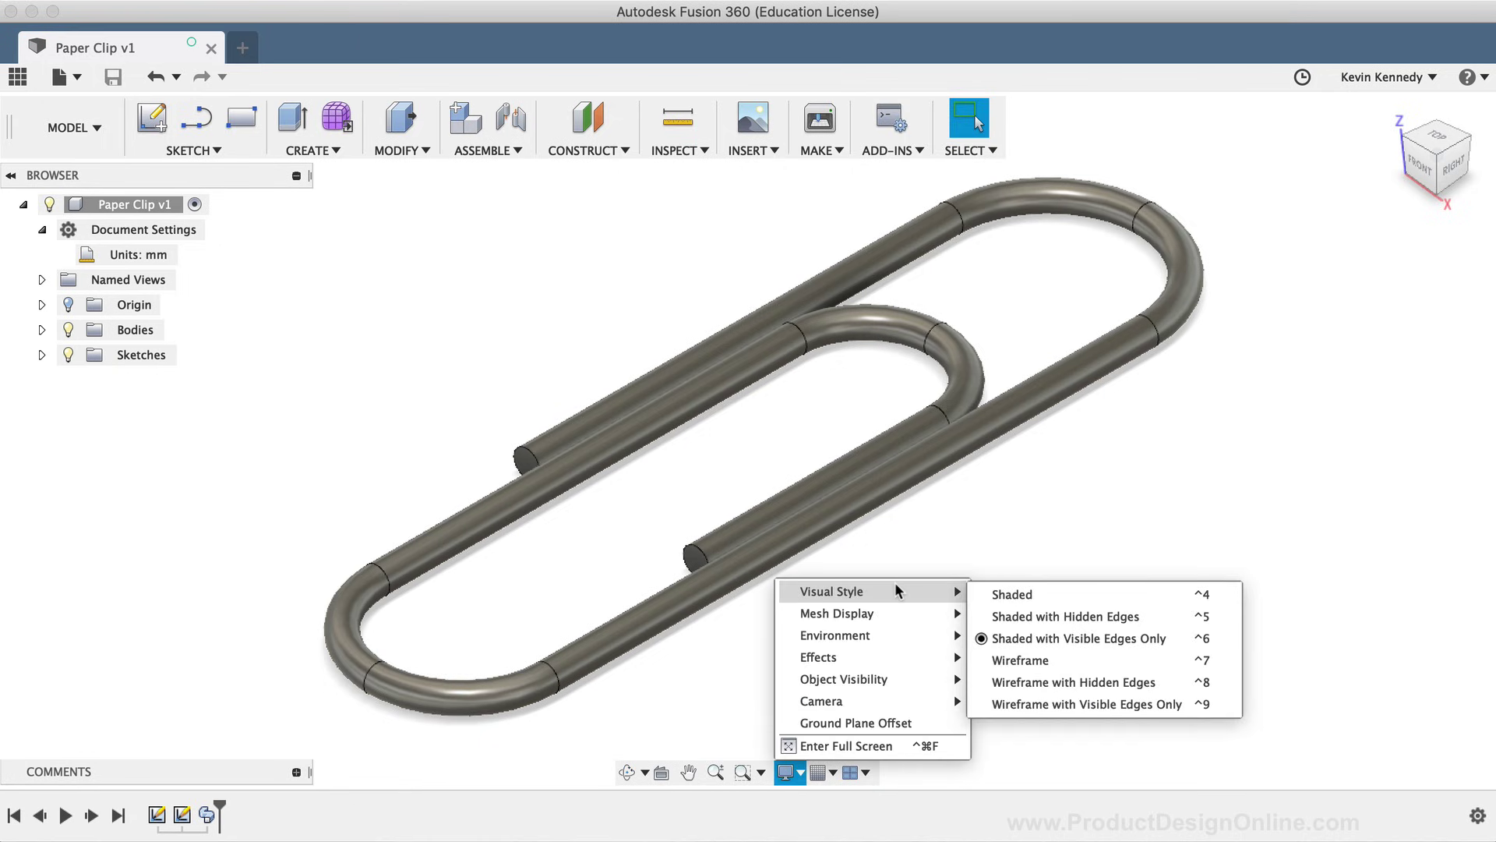
pyautogui.click(1071, 596)
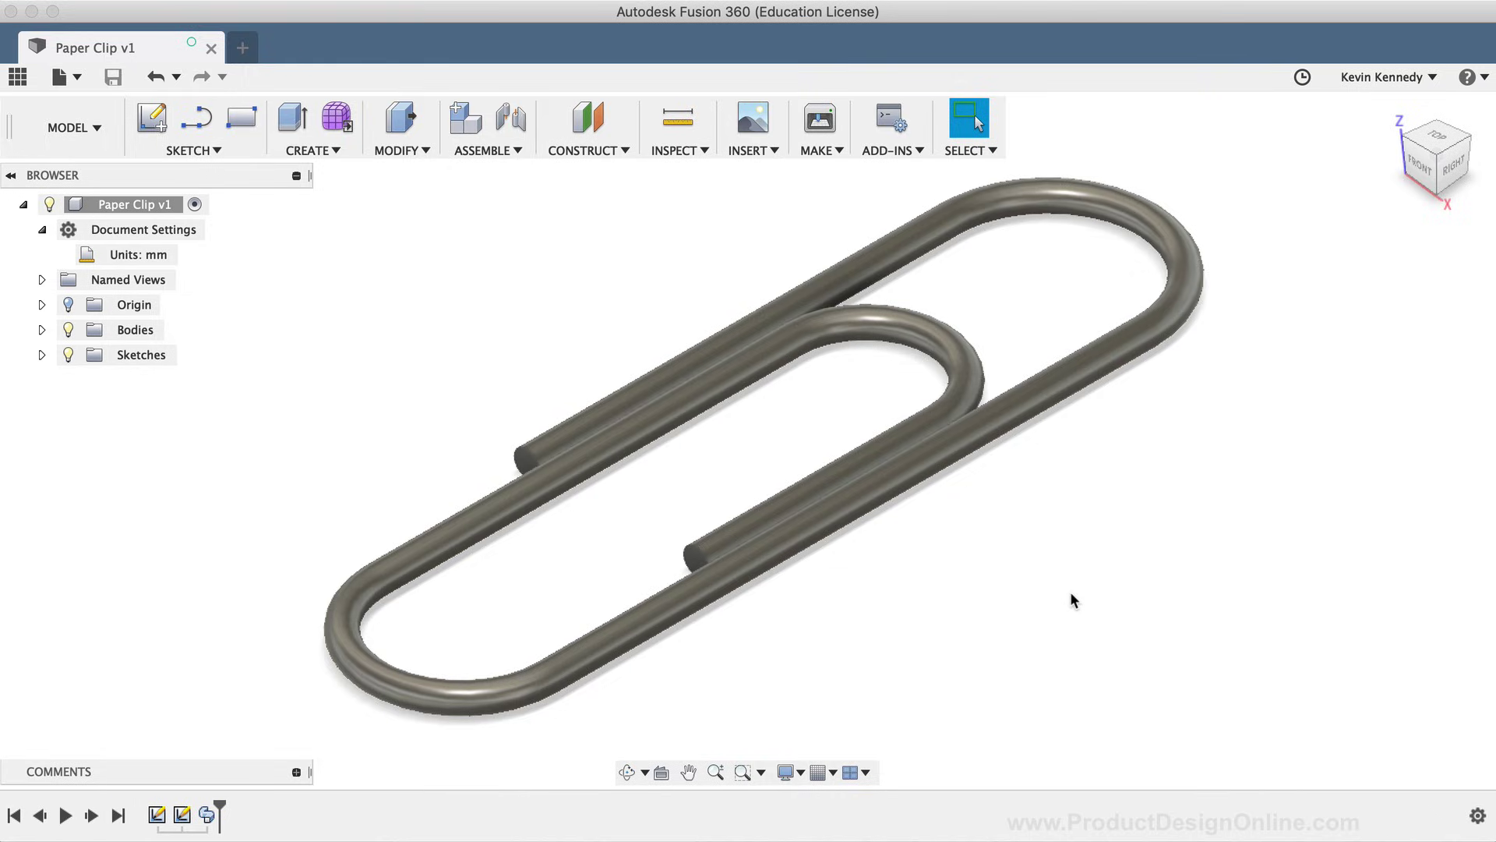